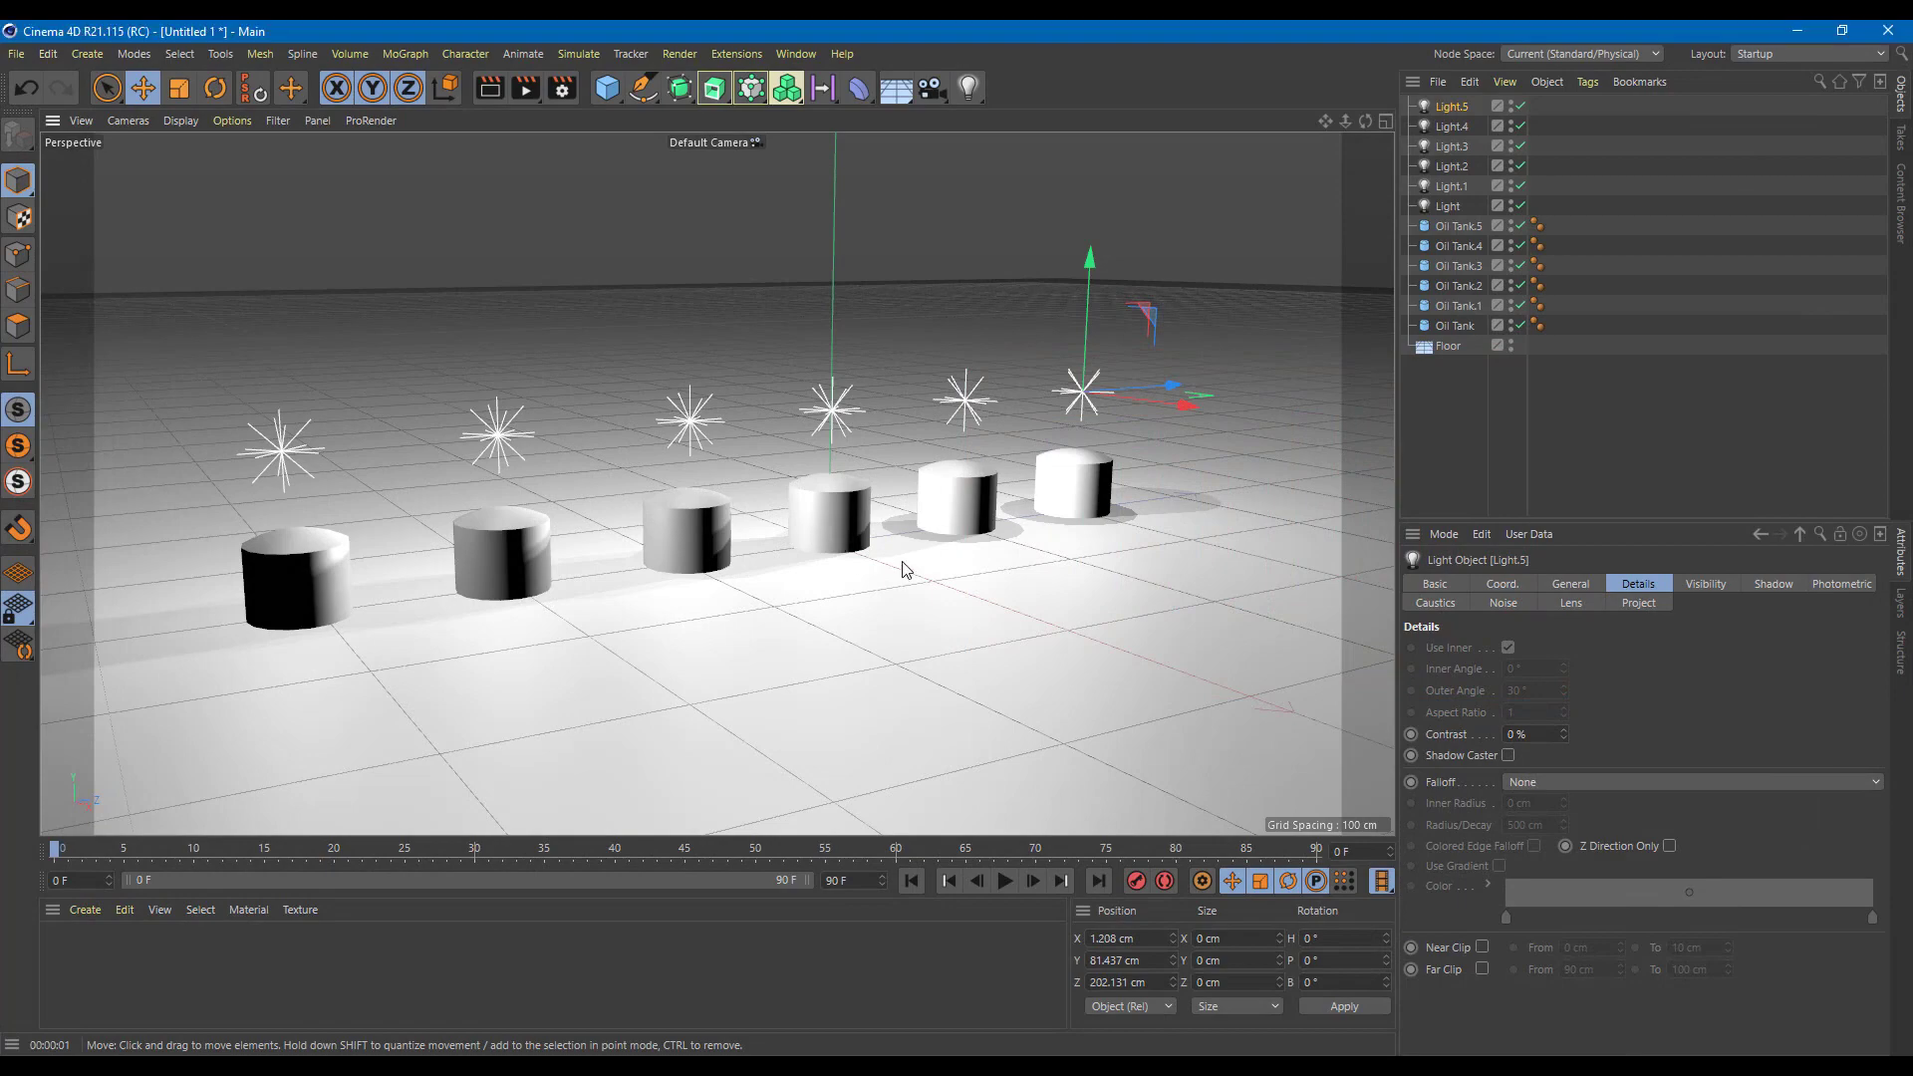
- Orbit around the row of tanks and start a progressive viewport render
{"action": "left_click_drag", "start_coordinate": [905, 570], "coordinate": [821, 565], "text": "alt"}
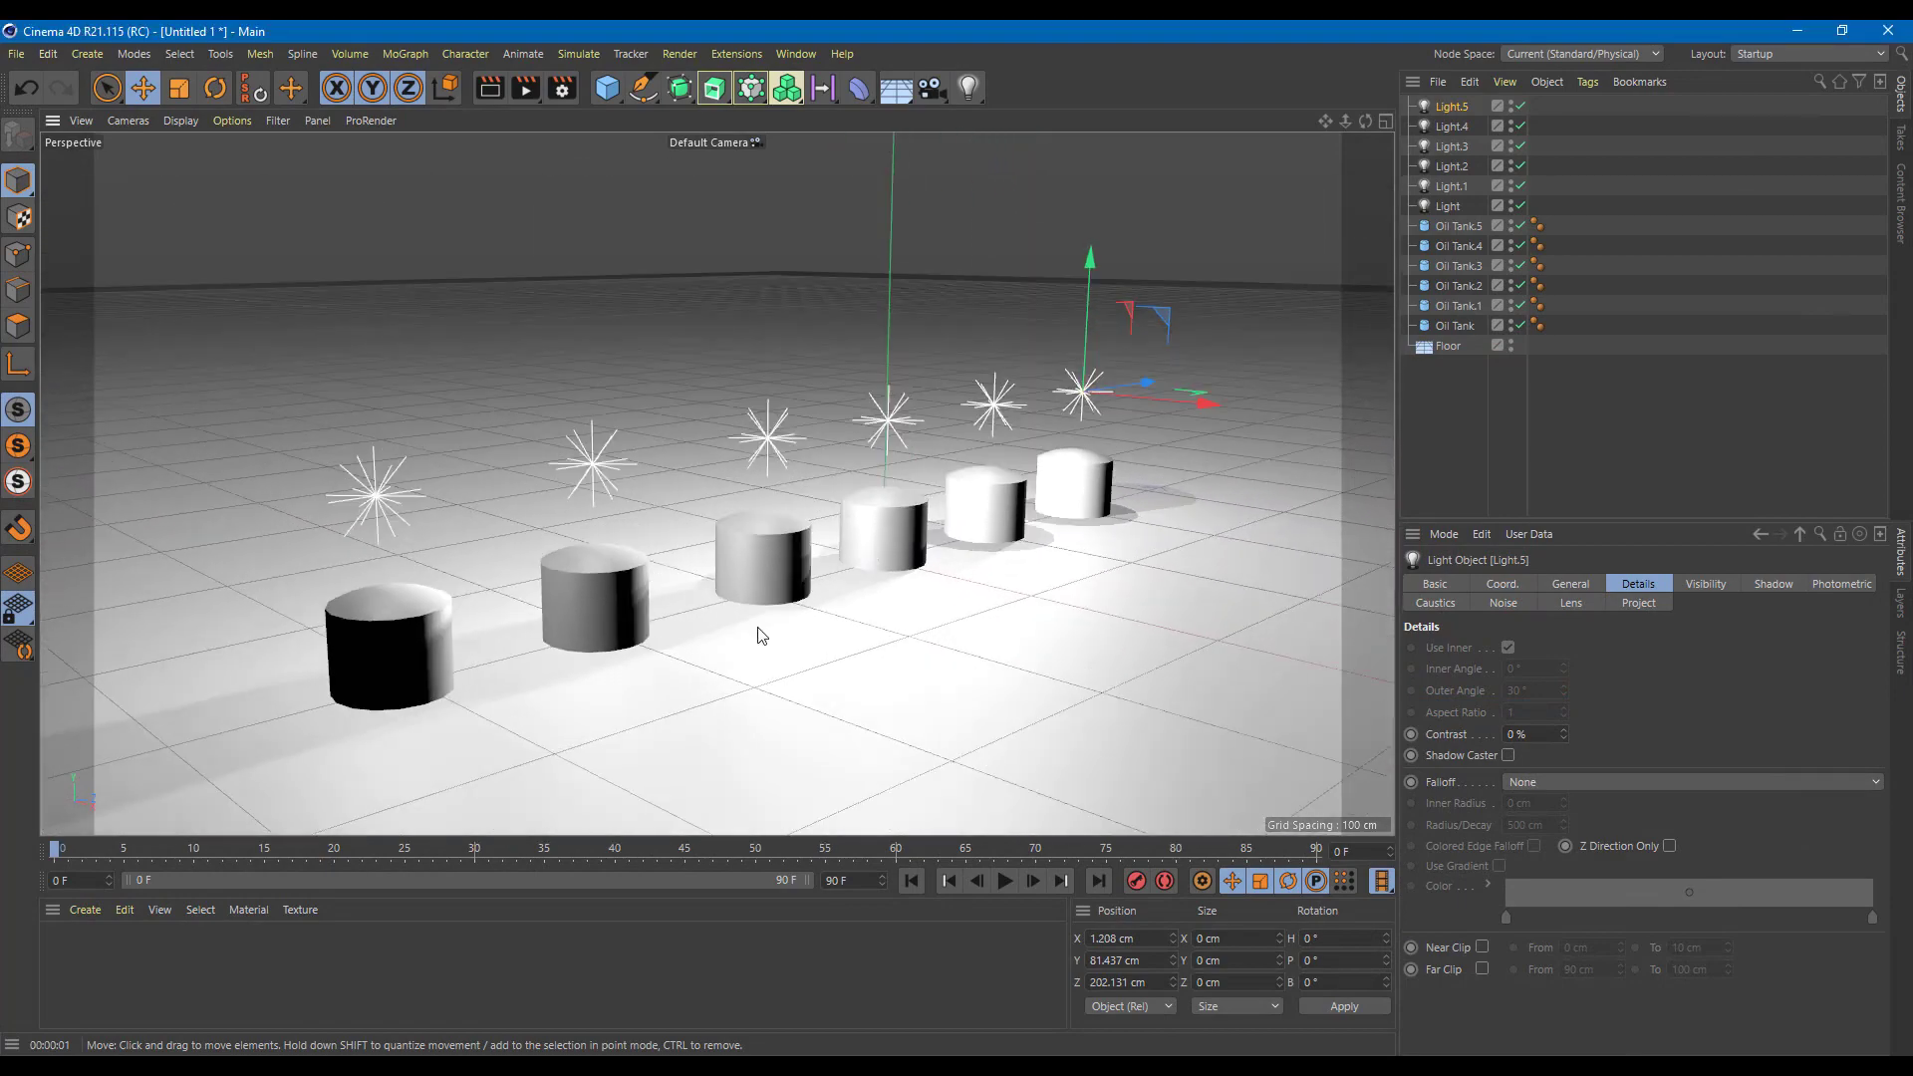
{"action": "left_click_drag", "start_coordinate": [1032, 663], "coordinate": [1016, 667], "text": "alt"}
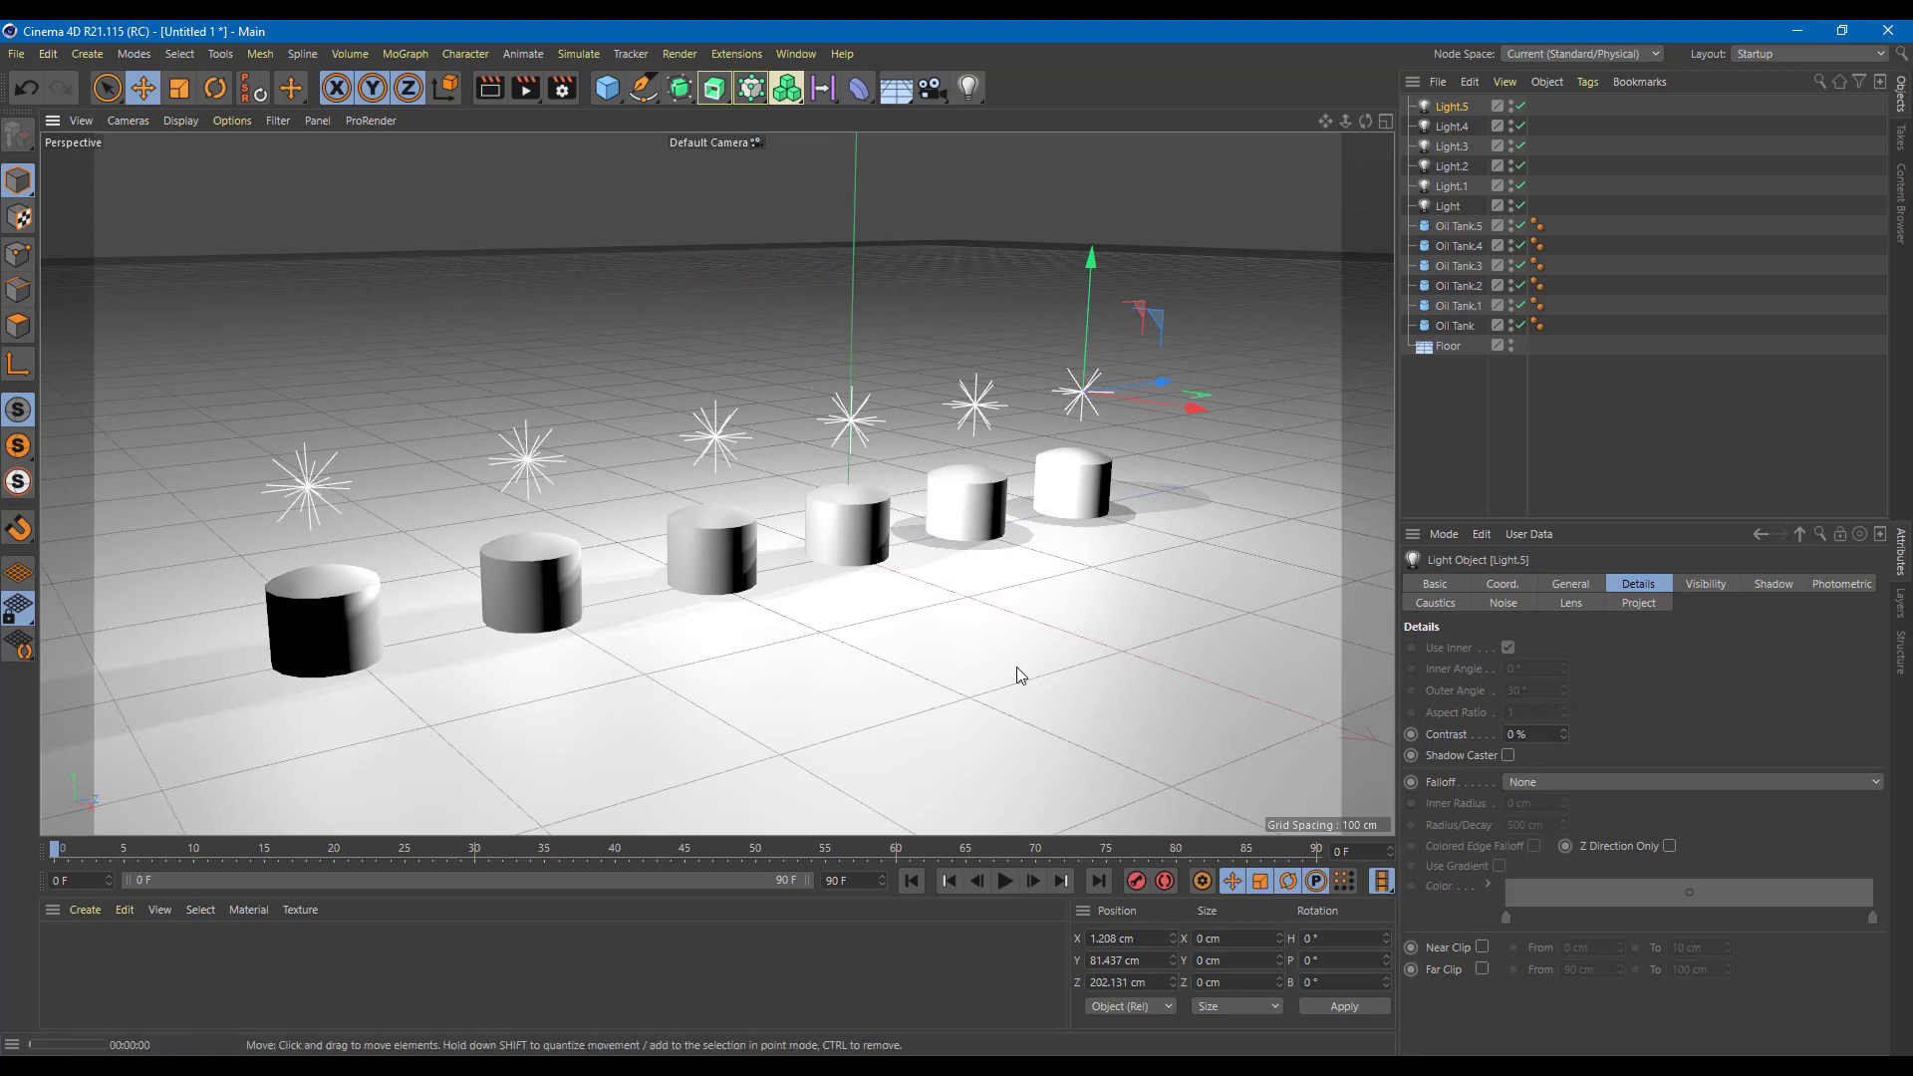
{"action": "key", "text": "ctrl+r"}
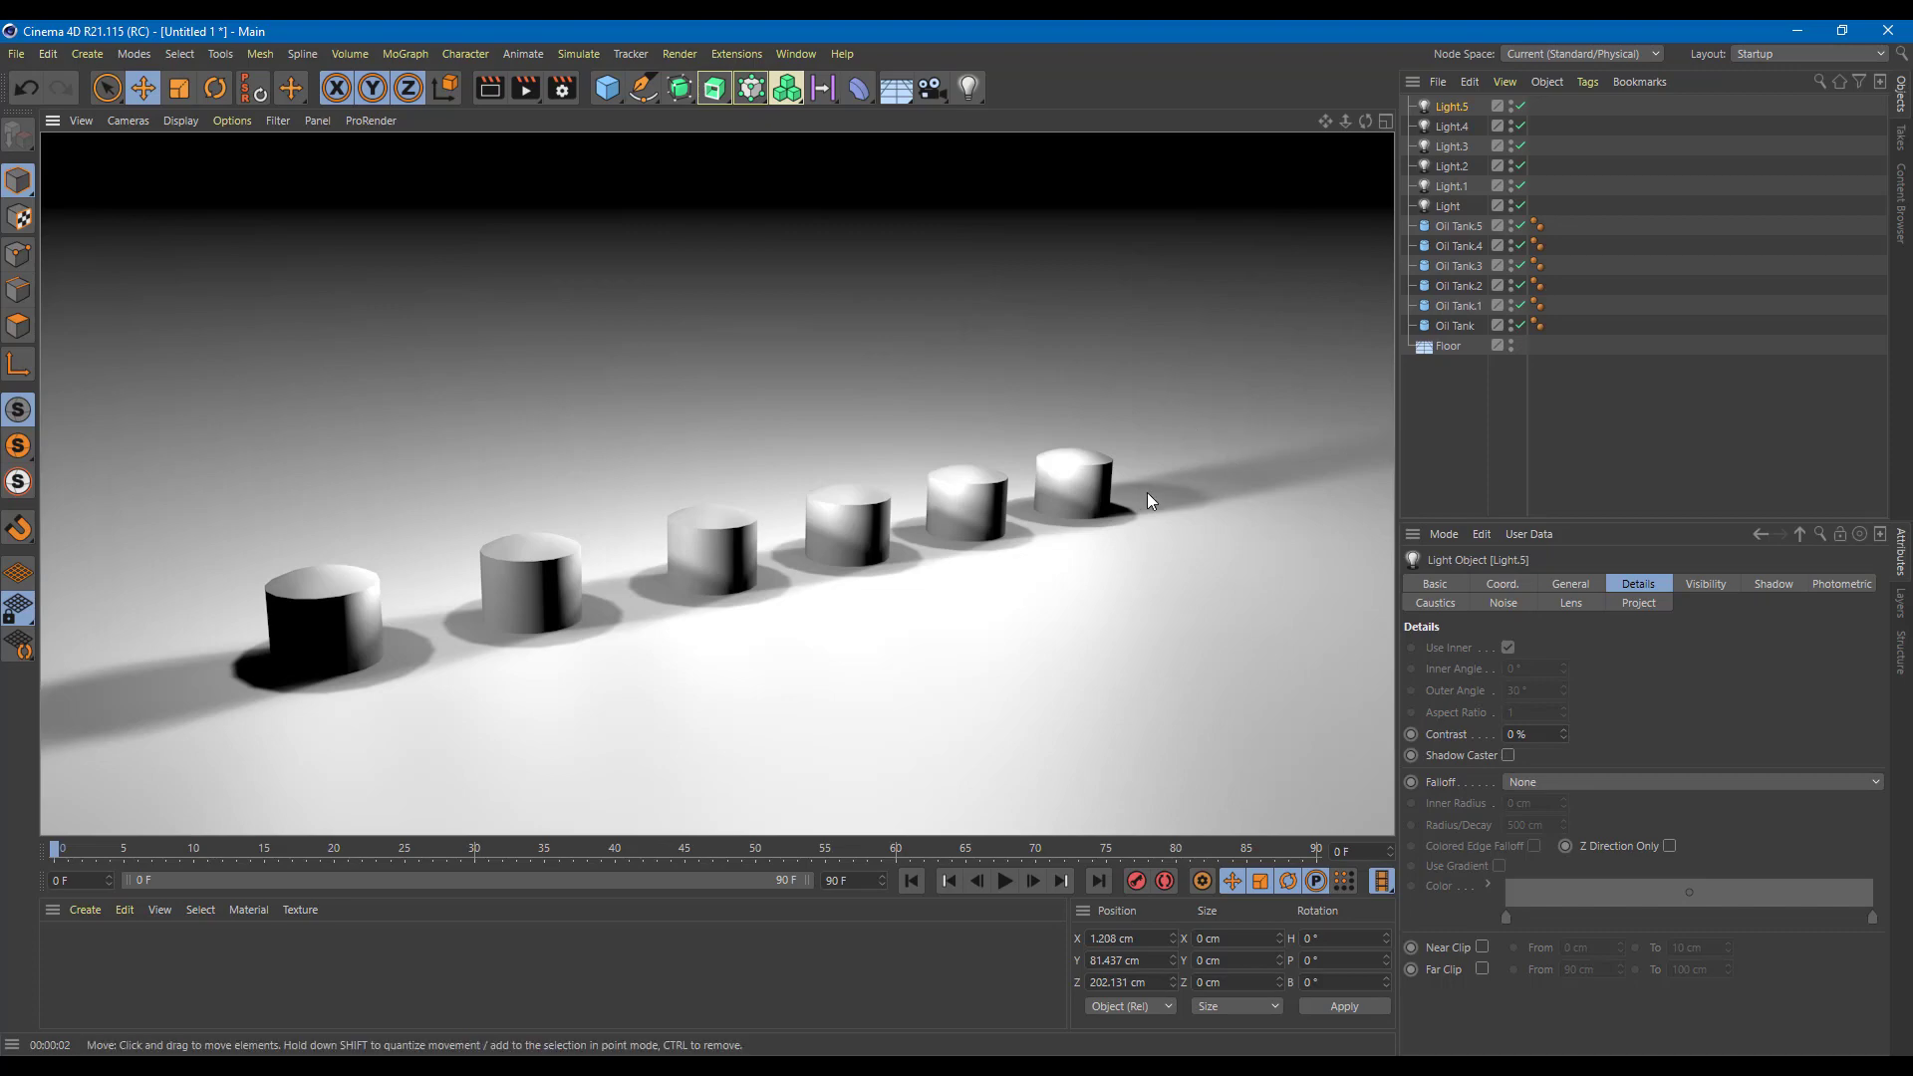
{"action": "scroll", "coordinate": [1026, 535], "scroll_direction": "up", "scroll_amount": 2}
{"action": "scroll", "coordinate": [1026, 535], "scroll_direction": "down", "scroll_amount": 2}
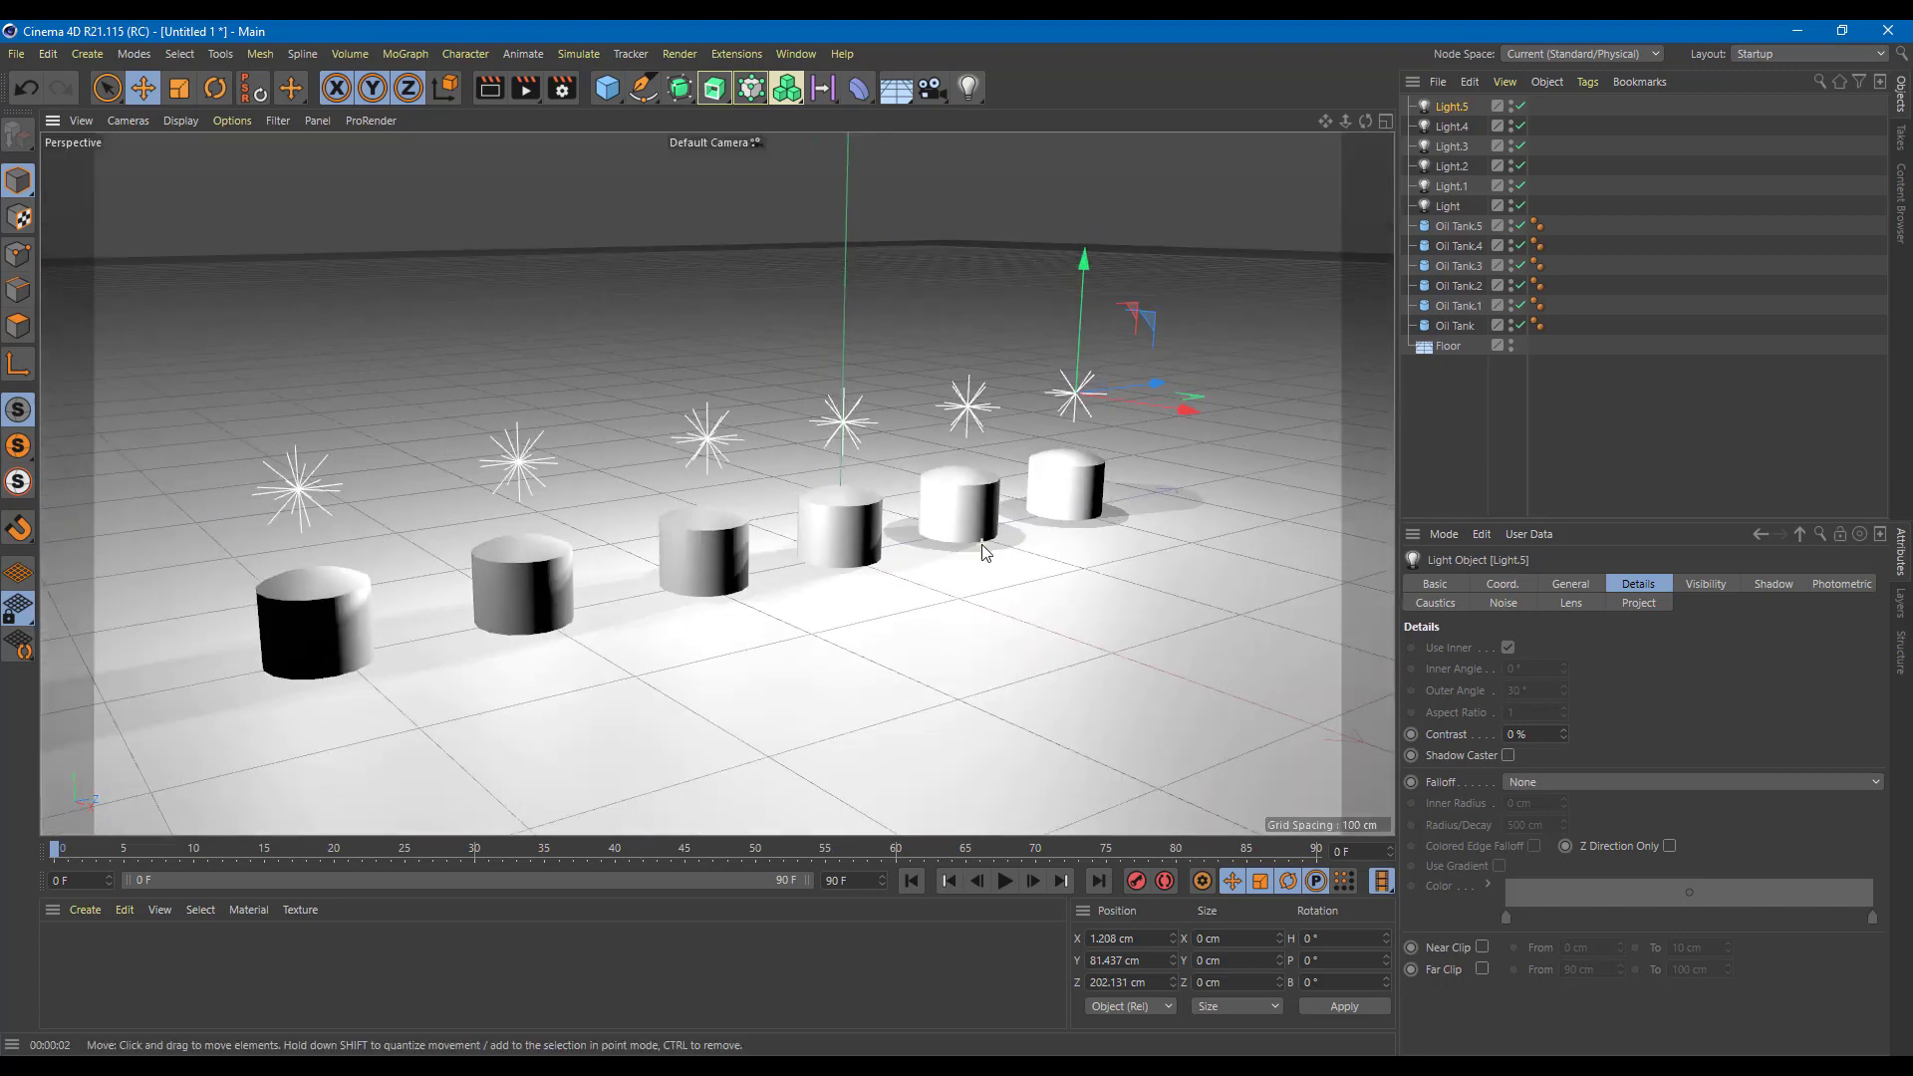
{"action": "left_click_drag", "start_coordinate": [1062, 533], "coordinate": [558, 512], "text": "alt"}
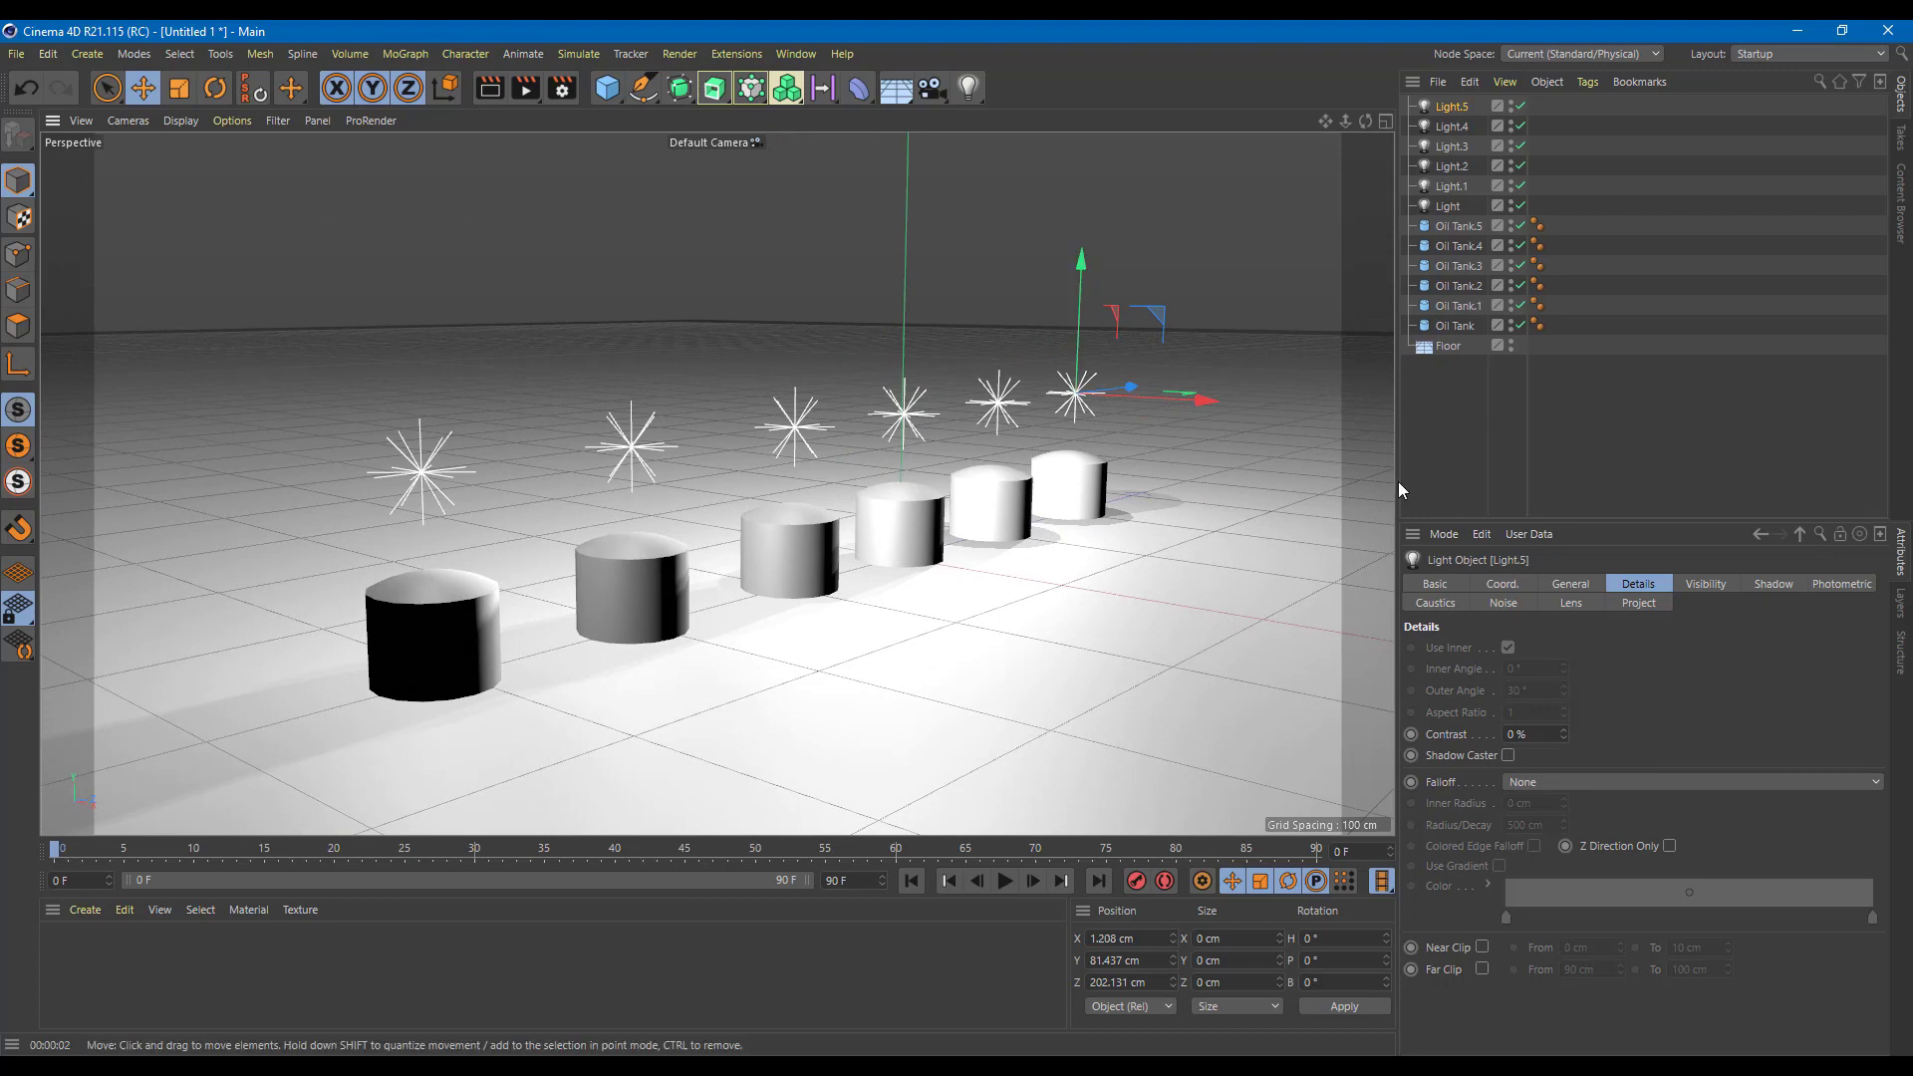
- Select the leftmost omni light and move the camera to a frontal view of the tanks
{"action": "left_click", "coordinate": [415, 479]}
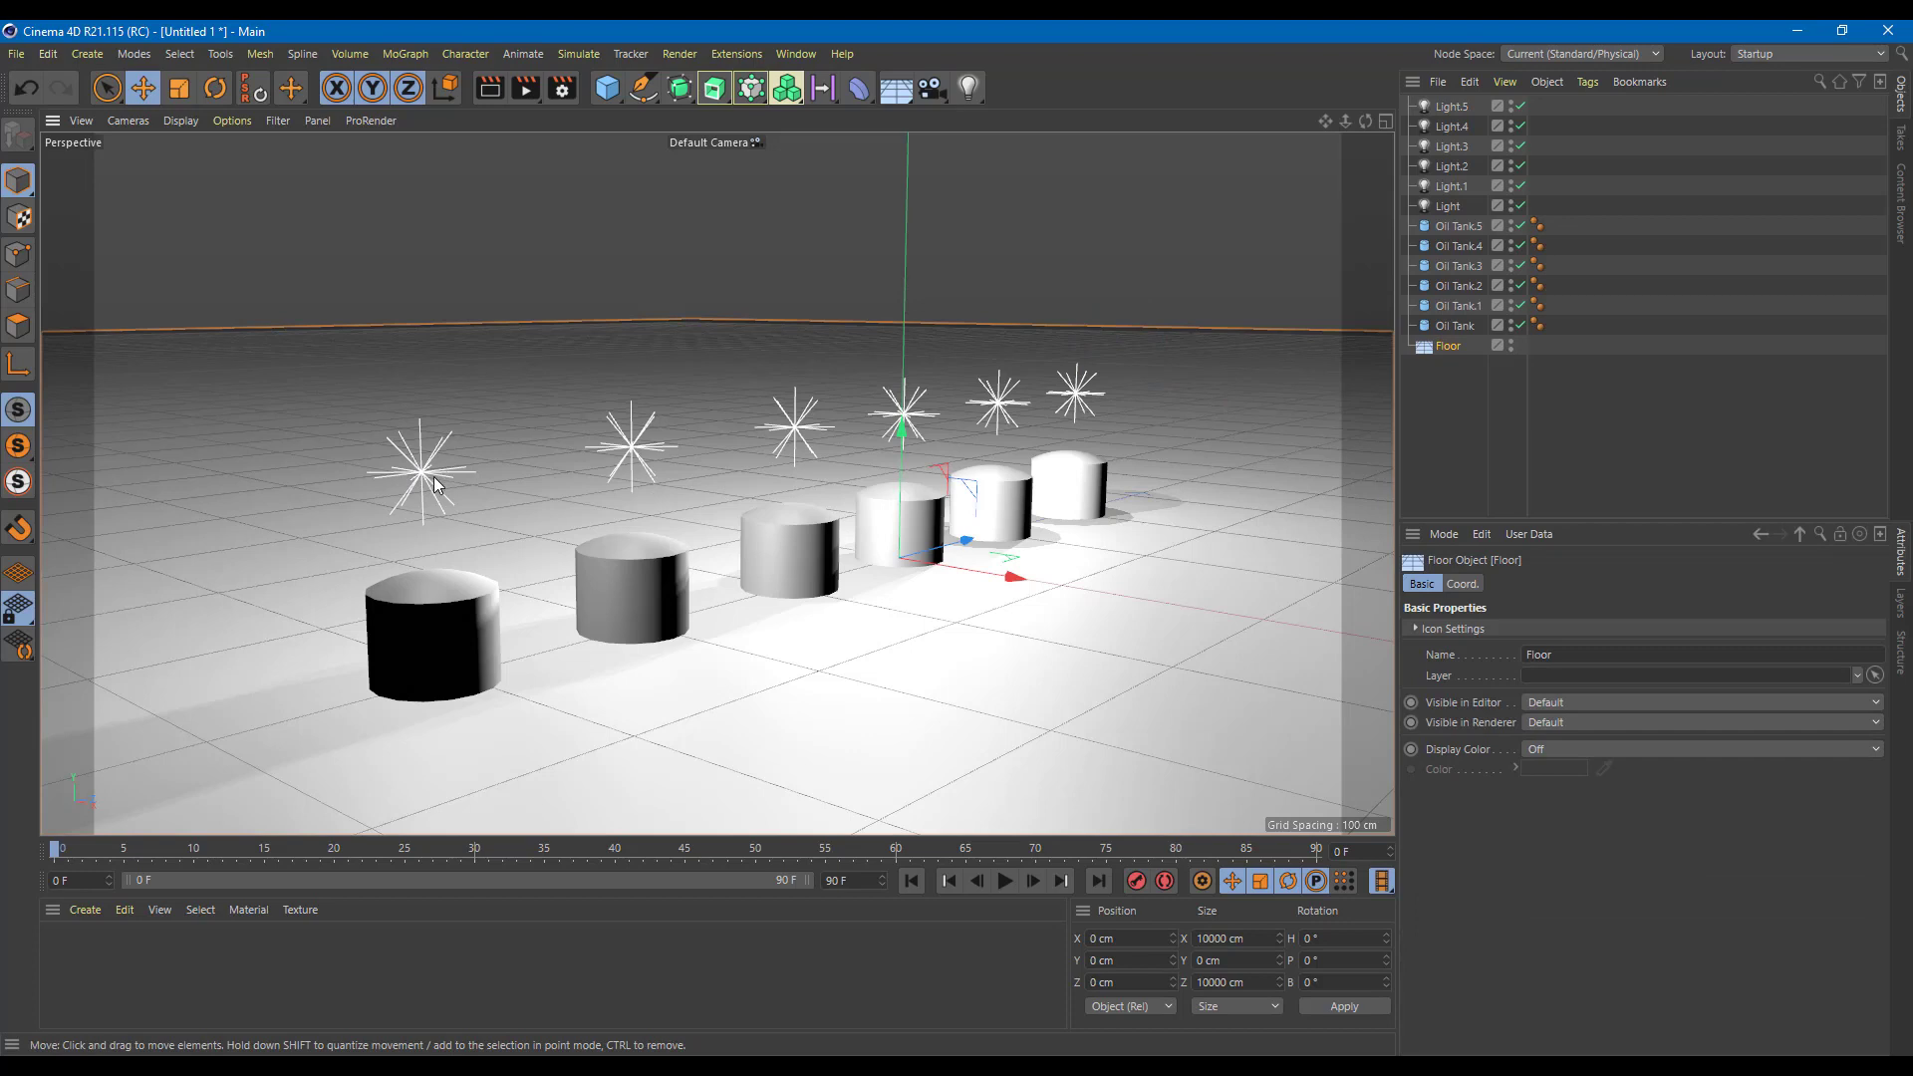
{"action": "left_click", "coordinate": [417, 483]}
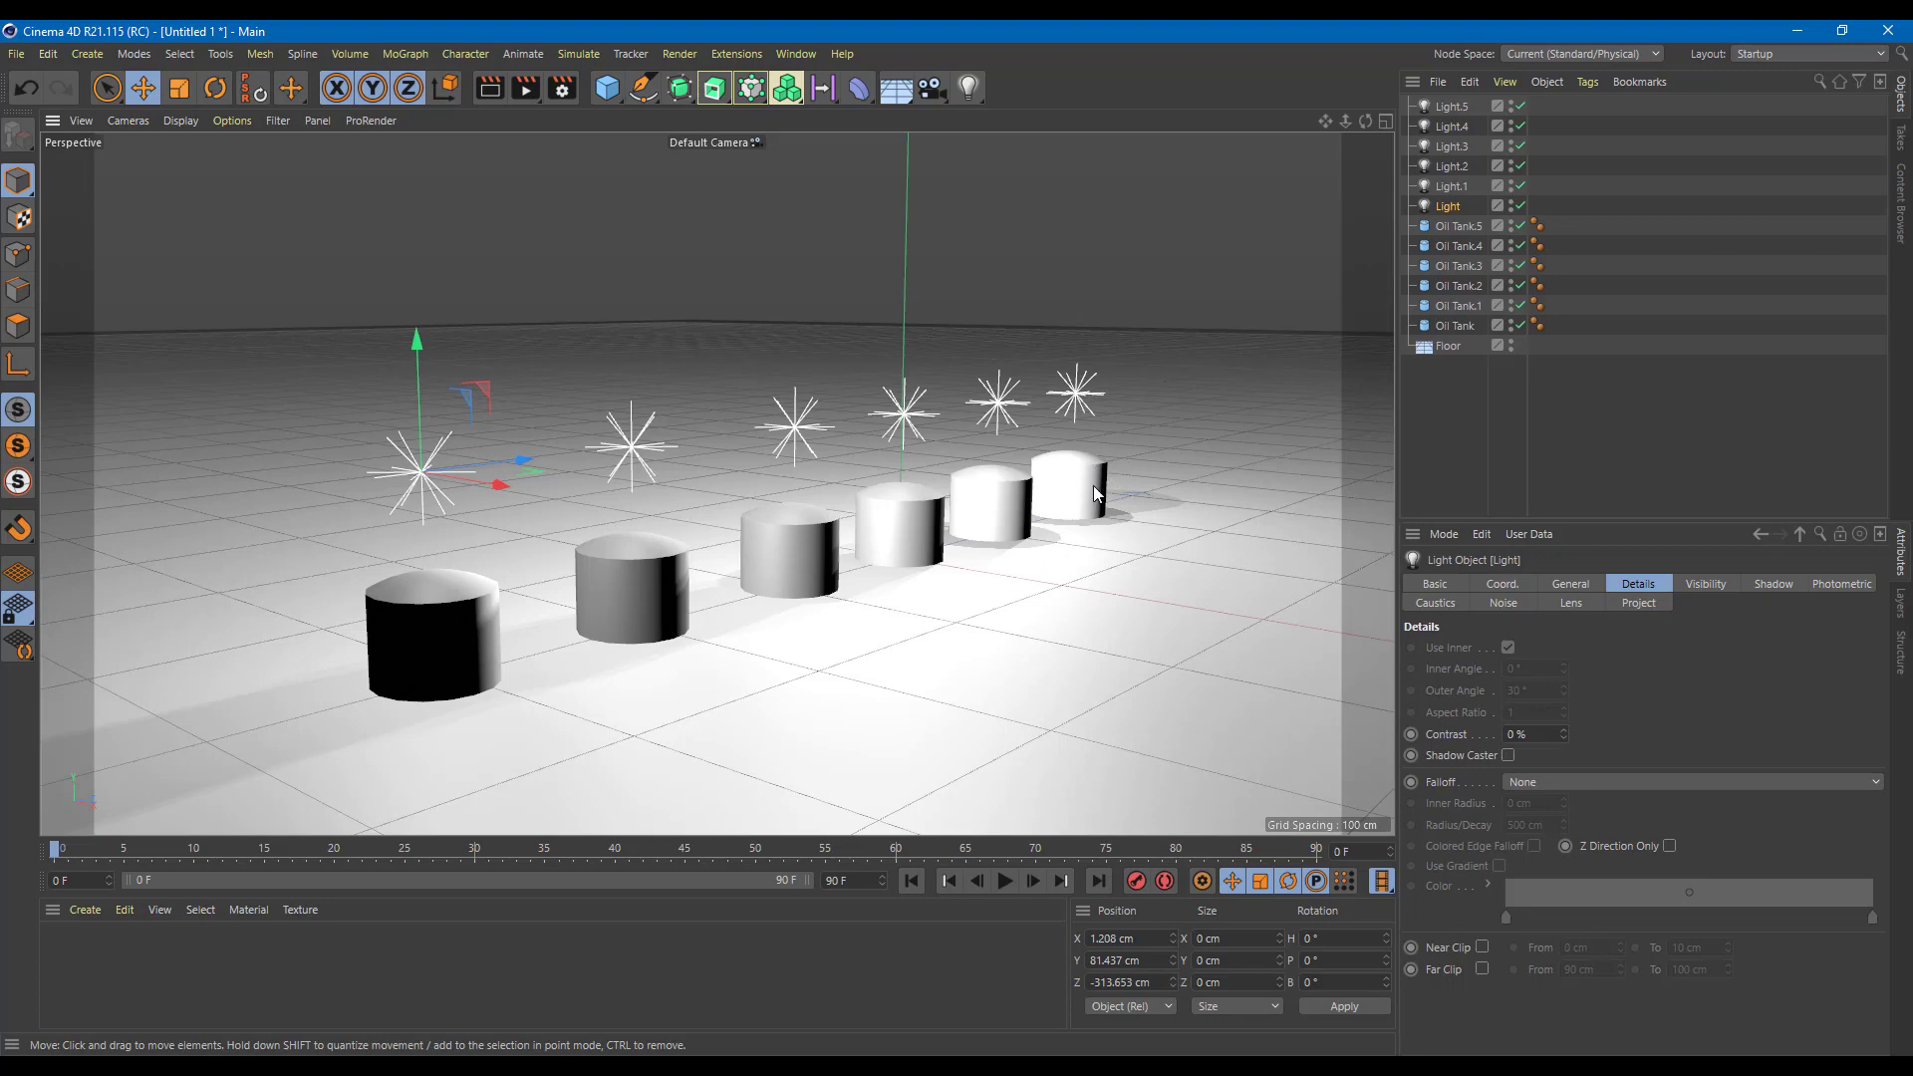
{"action": "left_click_drag", "start_coordinate": [1138, 489], "coordinate": [1144, 506], "text": "alt"}
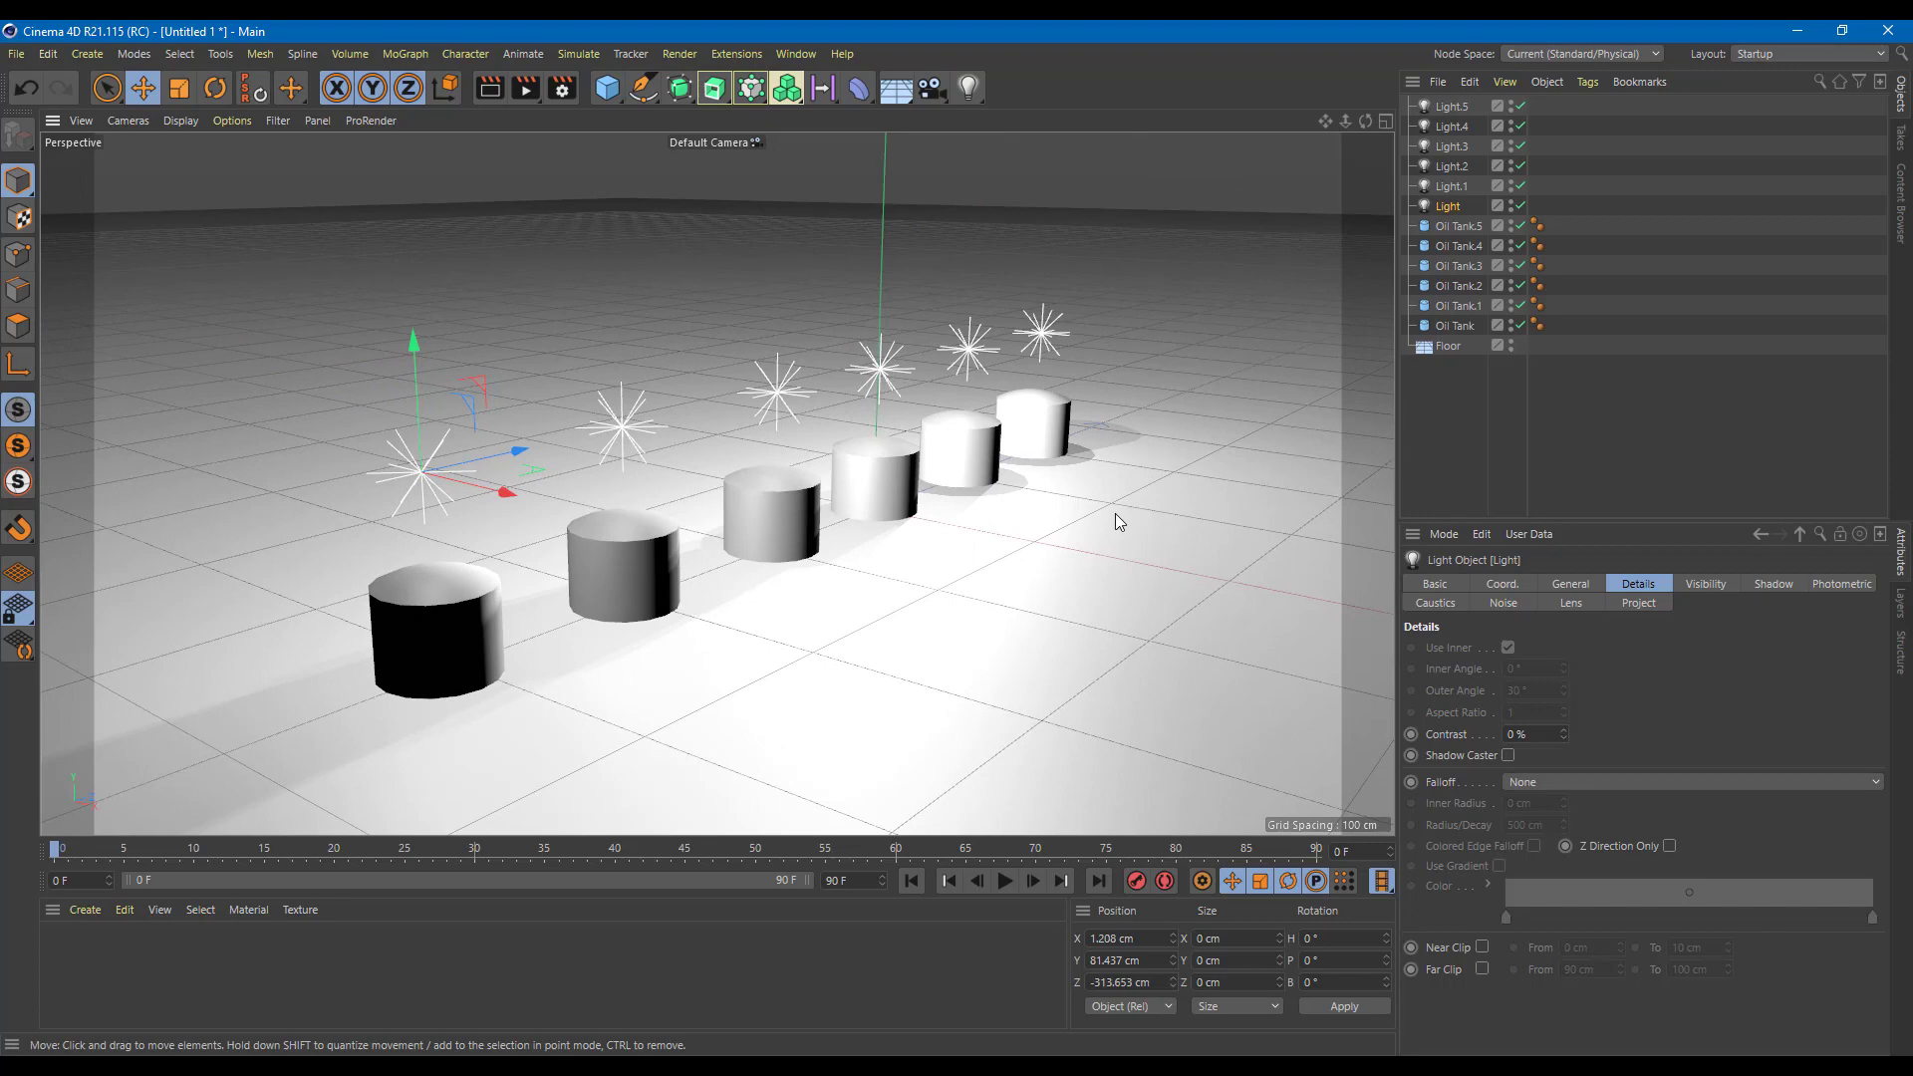
{"action": "left_click_drag", "start_coordinate": [1168, 361], "coordinate": [1024, 391], "text": "alt"}
{"action": "scroll", "coordinate": [944, 431], "scroll_direction": "down", "scroll_amount": 3}
{"action": "scroll", "coordinate": [1026, 486], "scroll_direction": "up", "scroll_amount": 2}
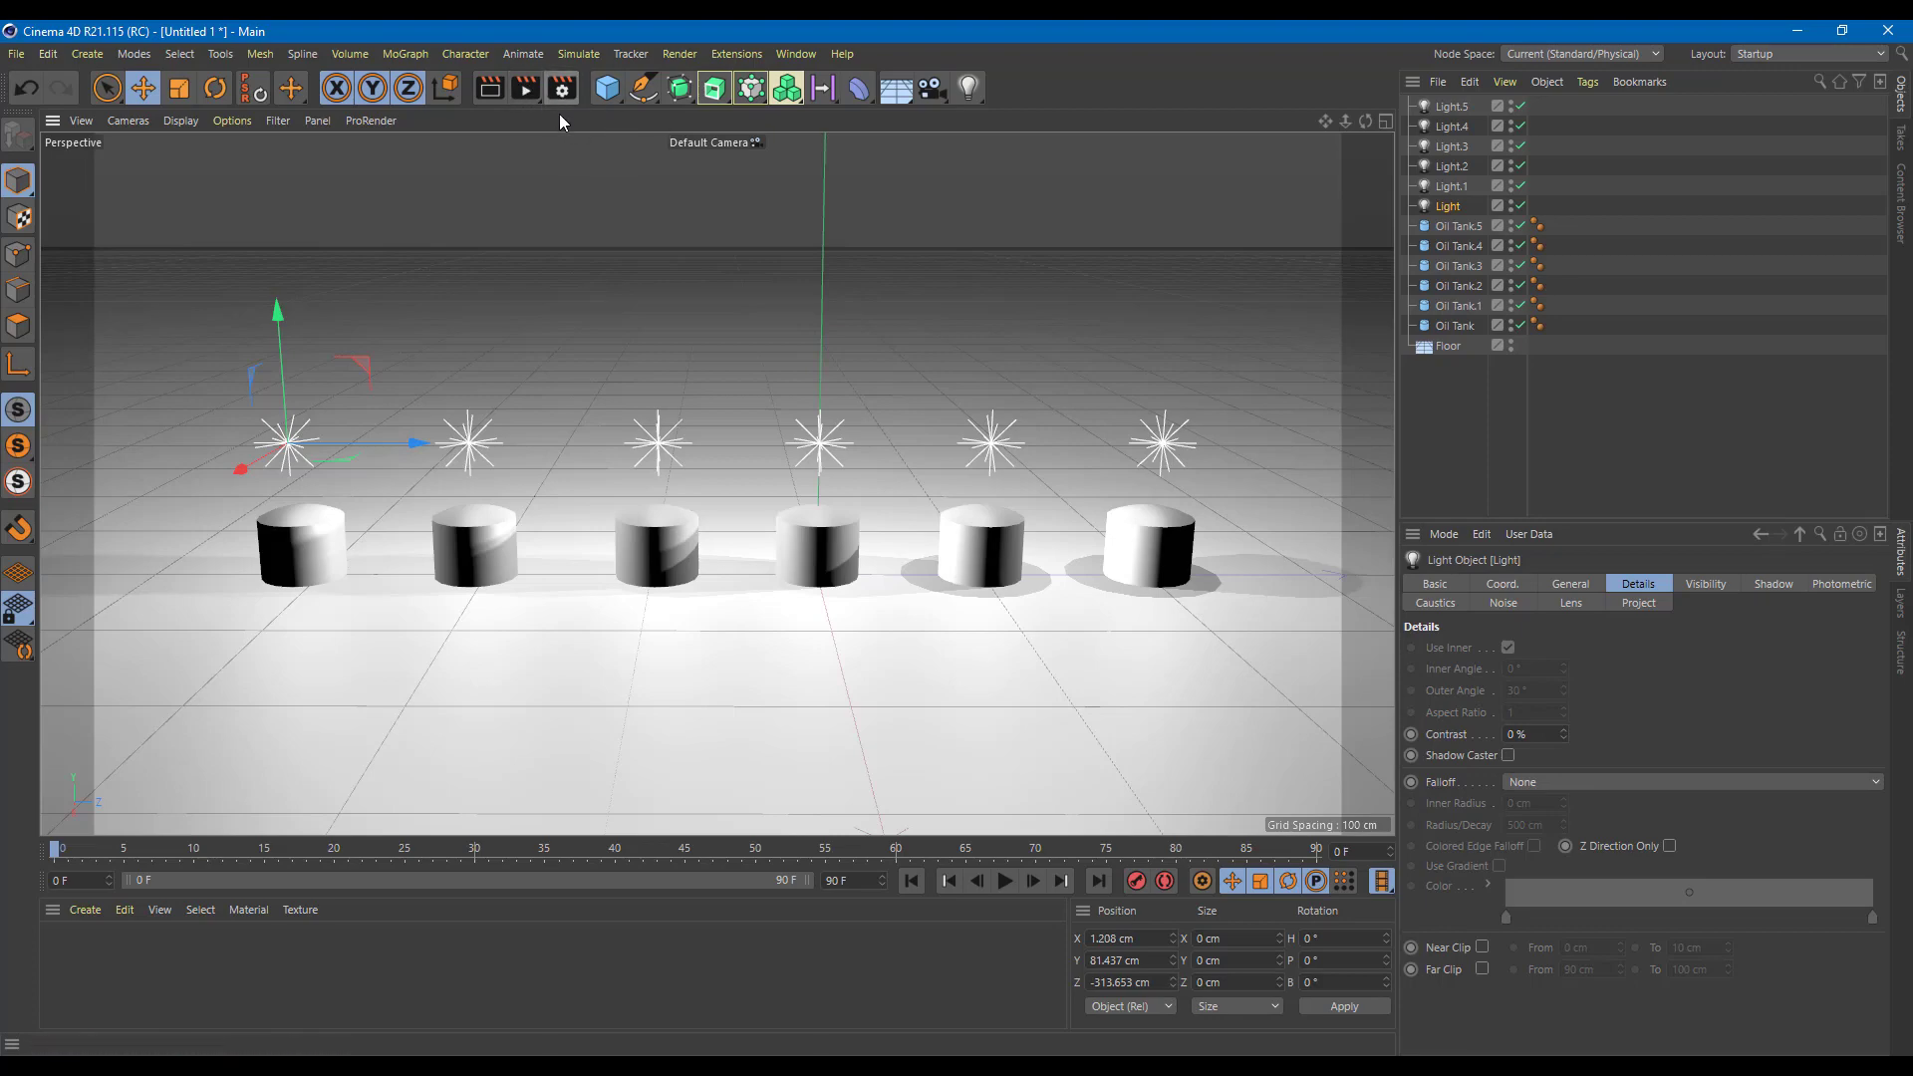
- Render the scene to the Picture Viewer, then close it and stop the render
{"action": "left_click", "coordinate": [562, 87]}
{"action": "left_click", "coordinate": [1347, 66]}
{"action": "key", "text": "shift+r"}
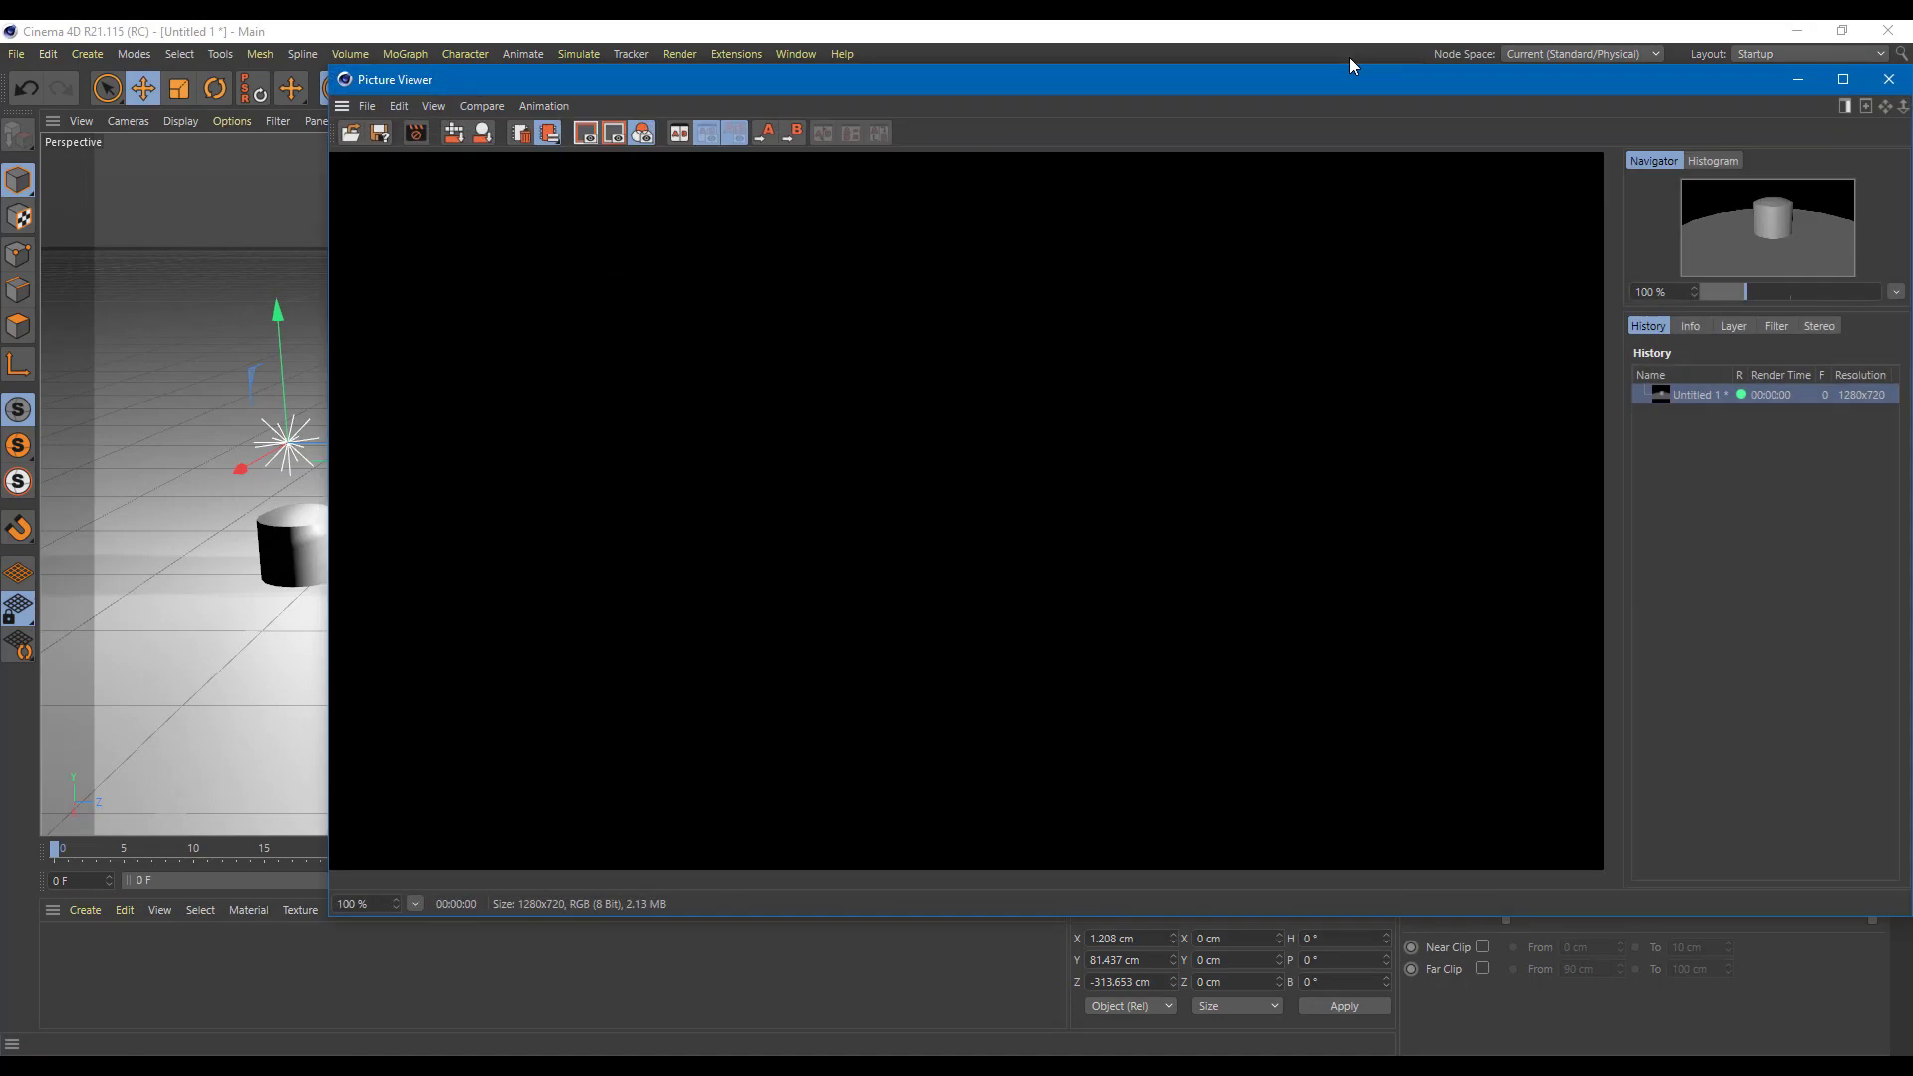
{"action": "left_click", "coordinate": [1895, 86]}
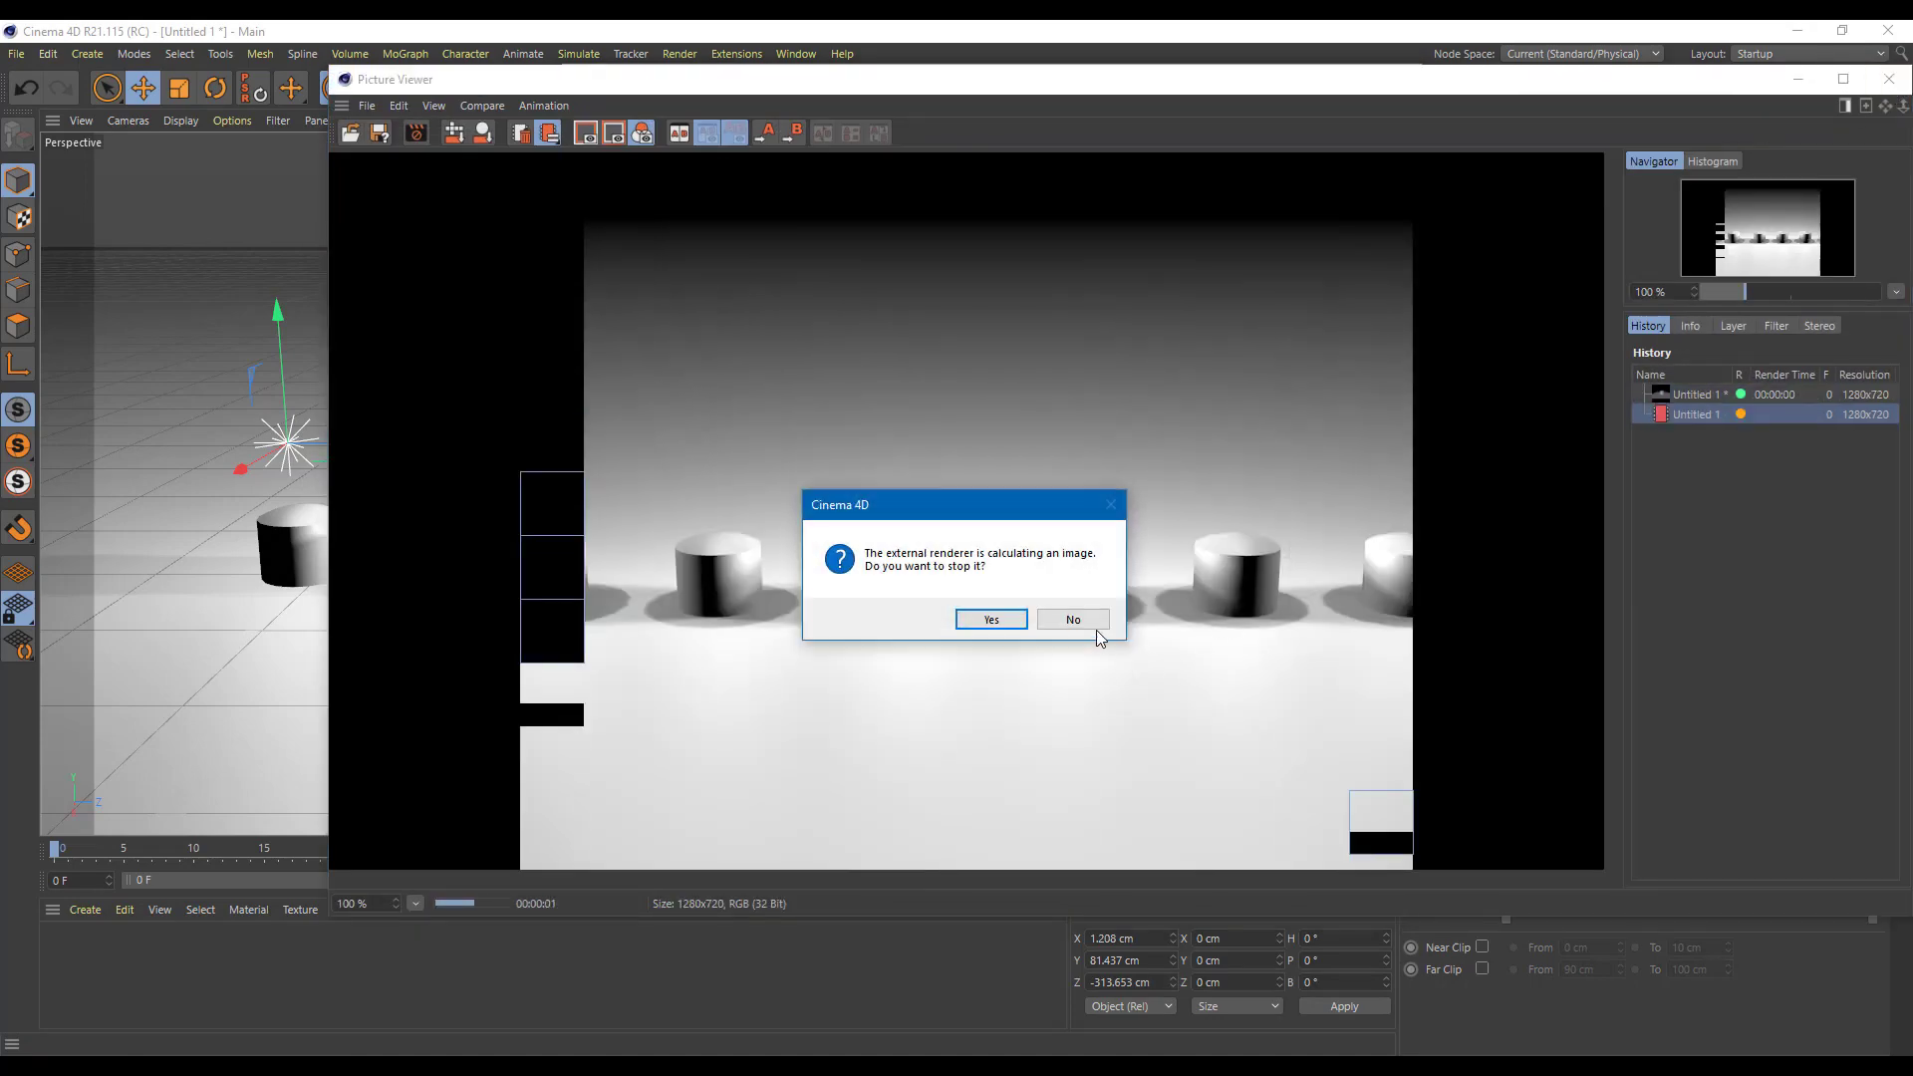
{"action": "left_click", "coordinate": [1017, 622]}
{"action": "key", "text": "ctrl+b"}
- Add an Interactive Render Region and stretch it to frame all six tanks
{"action": "left_click", "coordinate": [523, 94]}
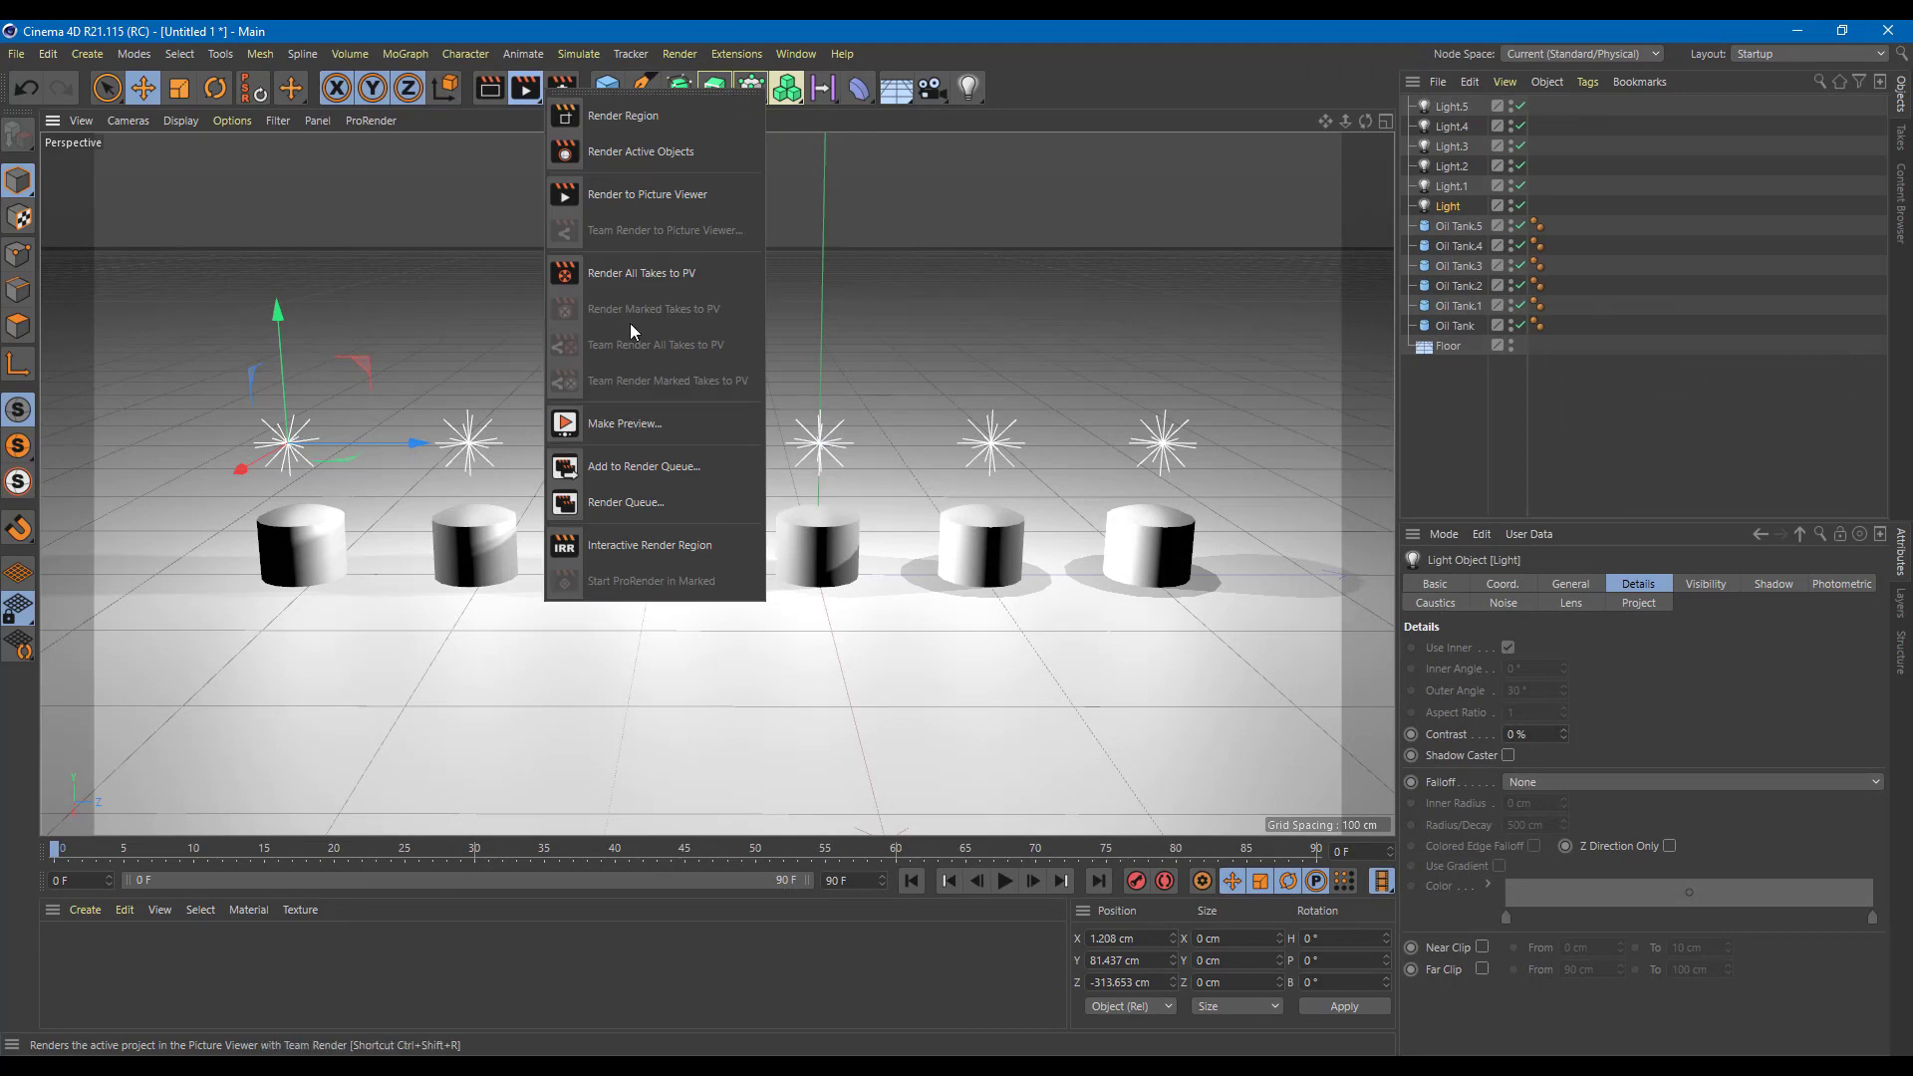
{"action": "left_click", "coordinate": [608, 547]}
{"action": "left_click_drag", "start_coordinate": [566, 368], "coordinate": [209, 382]}
{"action": "left_click_drag", "start_coordinate": [1178, 728], "coordinate": [1260, 669]}
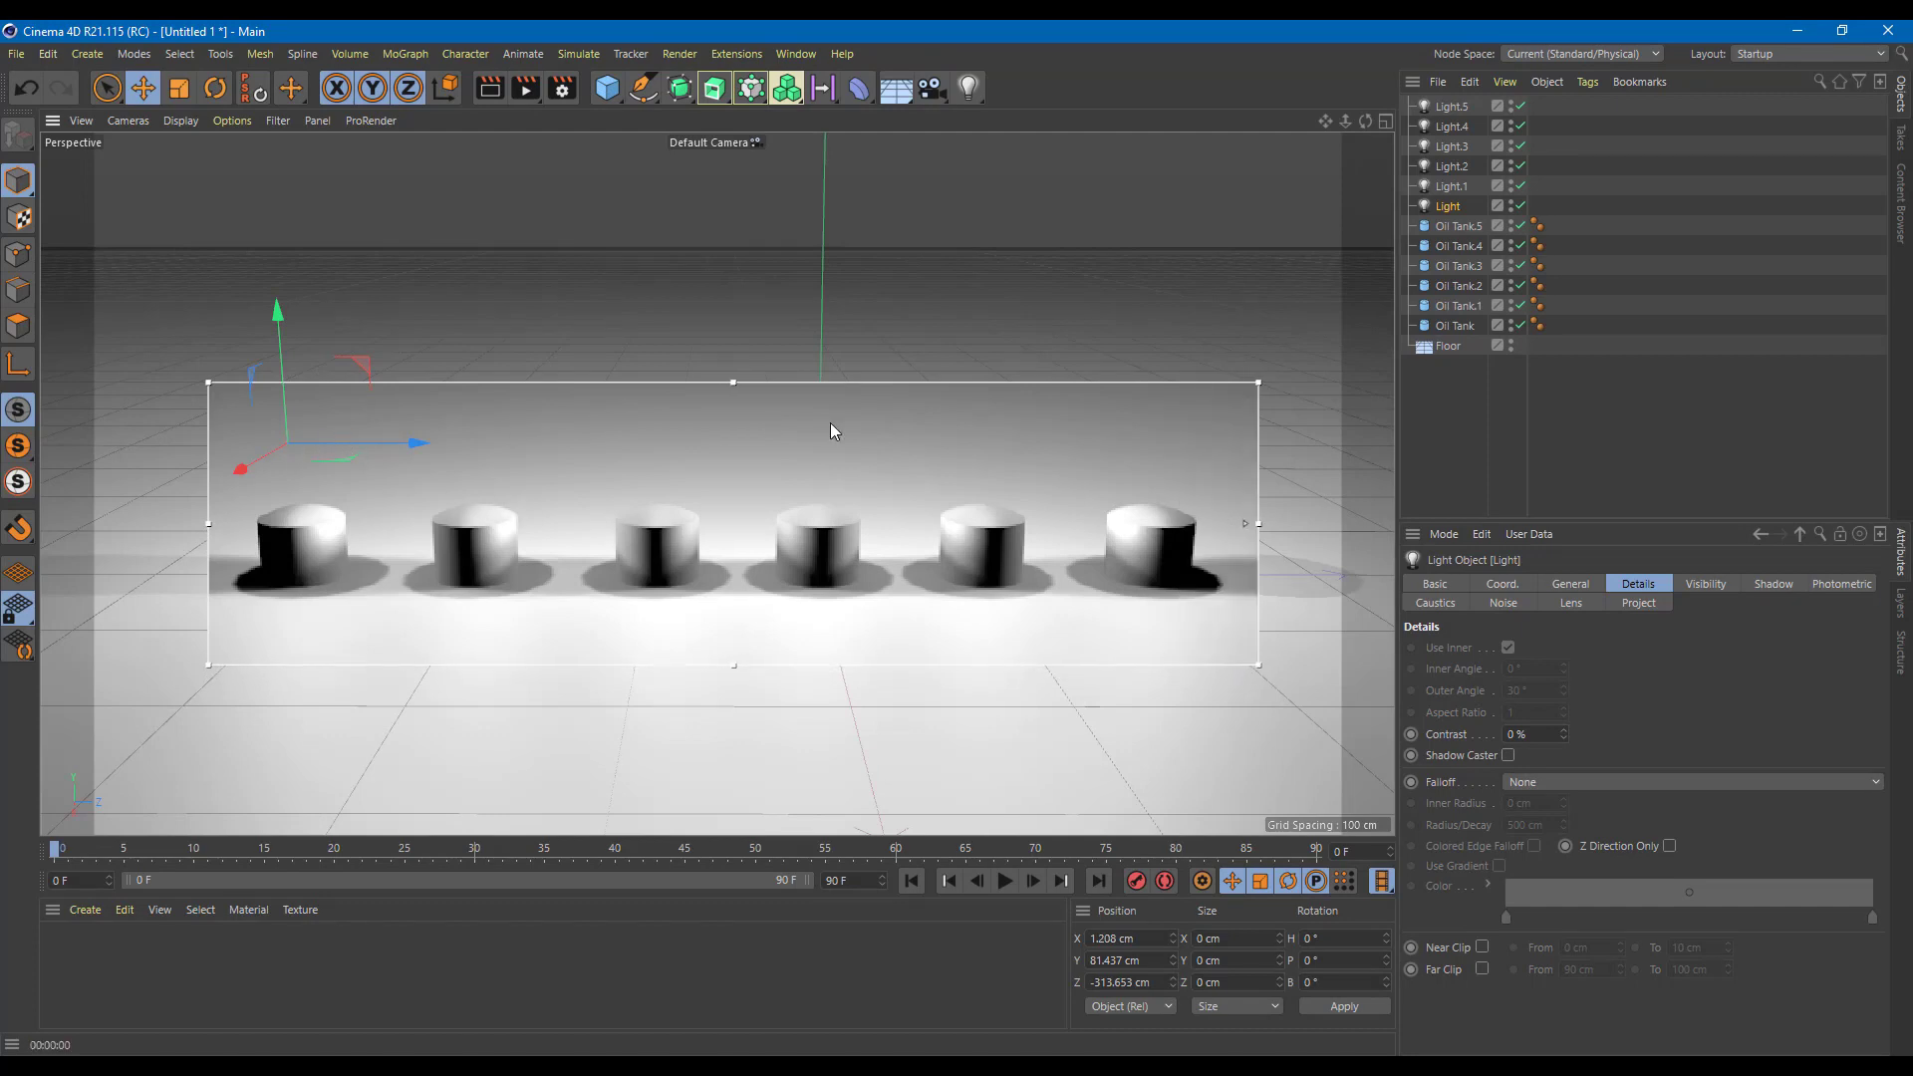
{"action": "left_click", "coordinate": [1443, 187]}
{"action": "left_click", "coordinate": [1450, 167]}
{"action": "left_click", "coordinate": [1453, 146]}
{"action": "left_click", "coordinate": [1457, 127]}
{"action": "left_click", "coordinate": [1448, 206]}
{"action": "left_click", "coordinate": [1455, 584]}
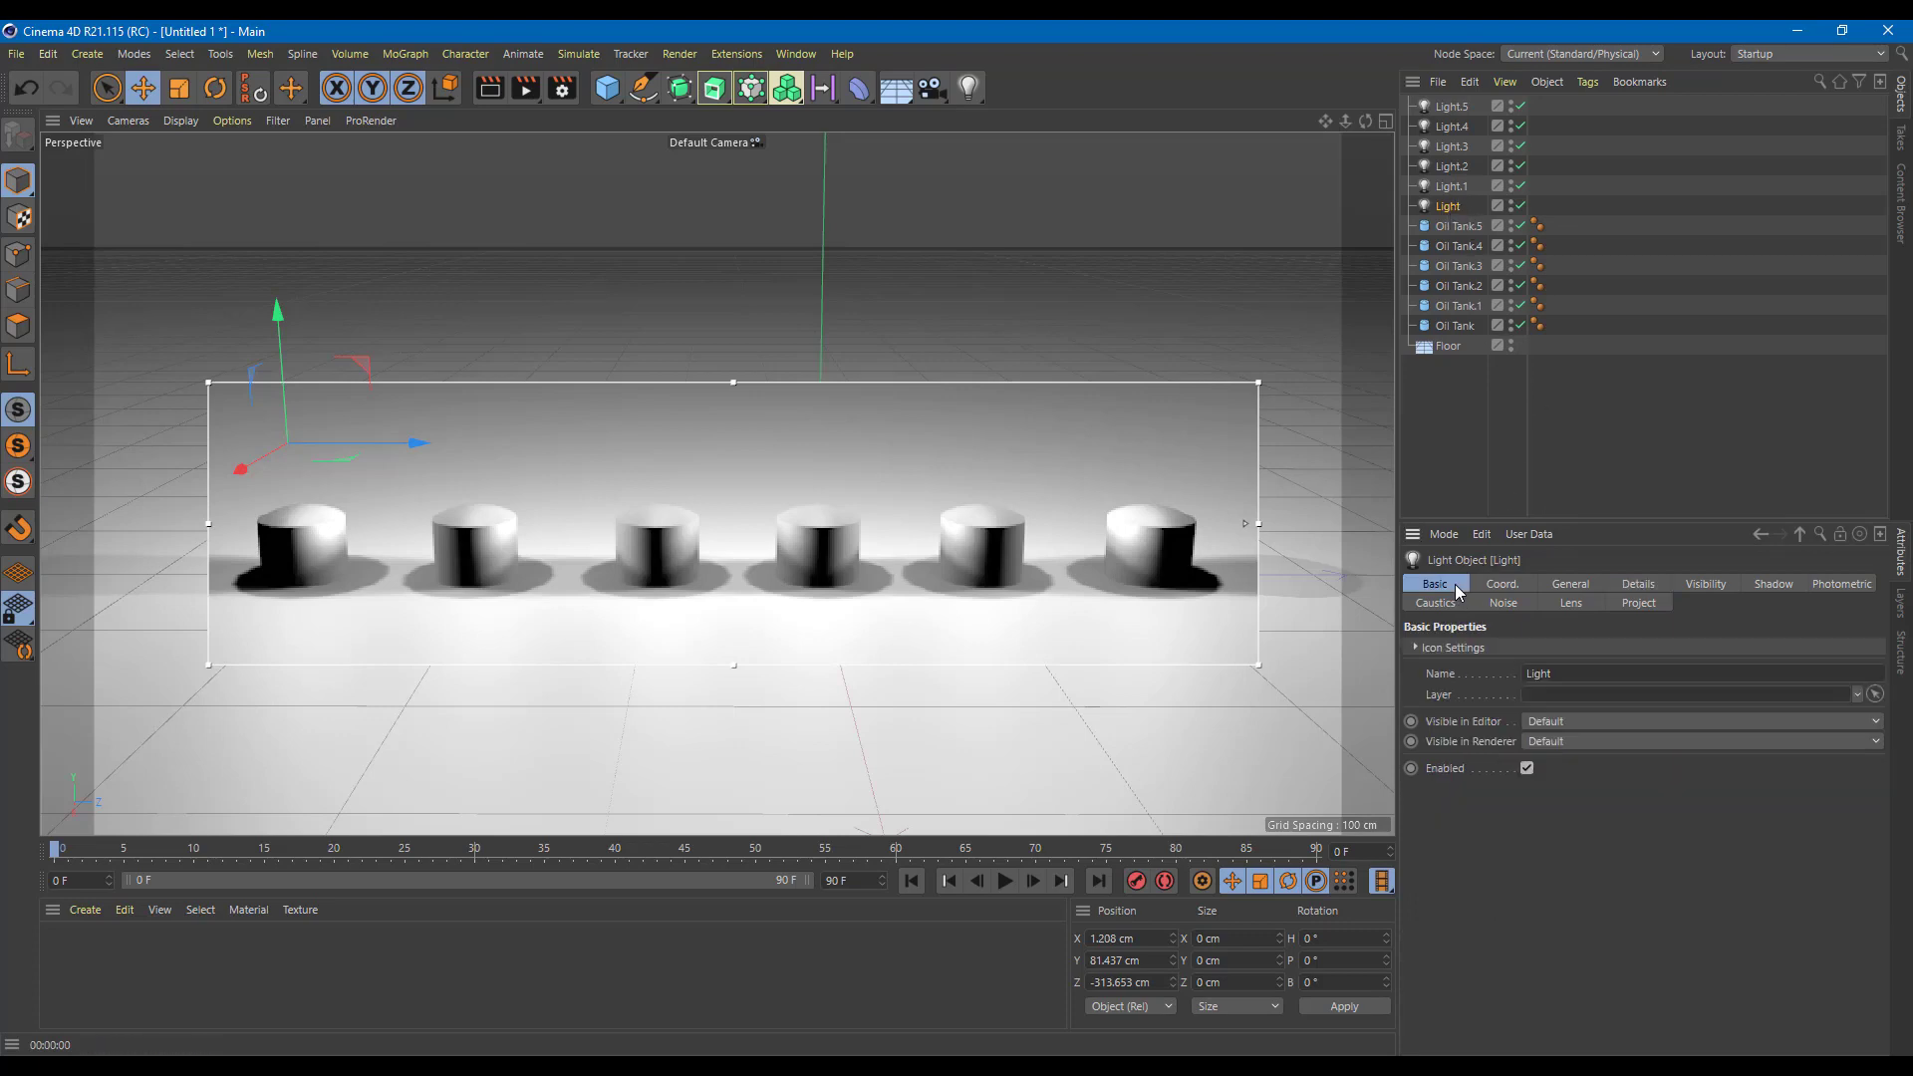
{"action": "left_click", "coordinate": [1514, 587]}
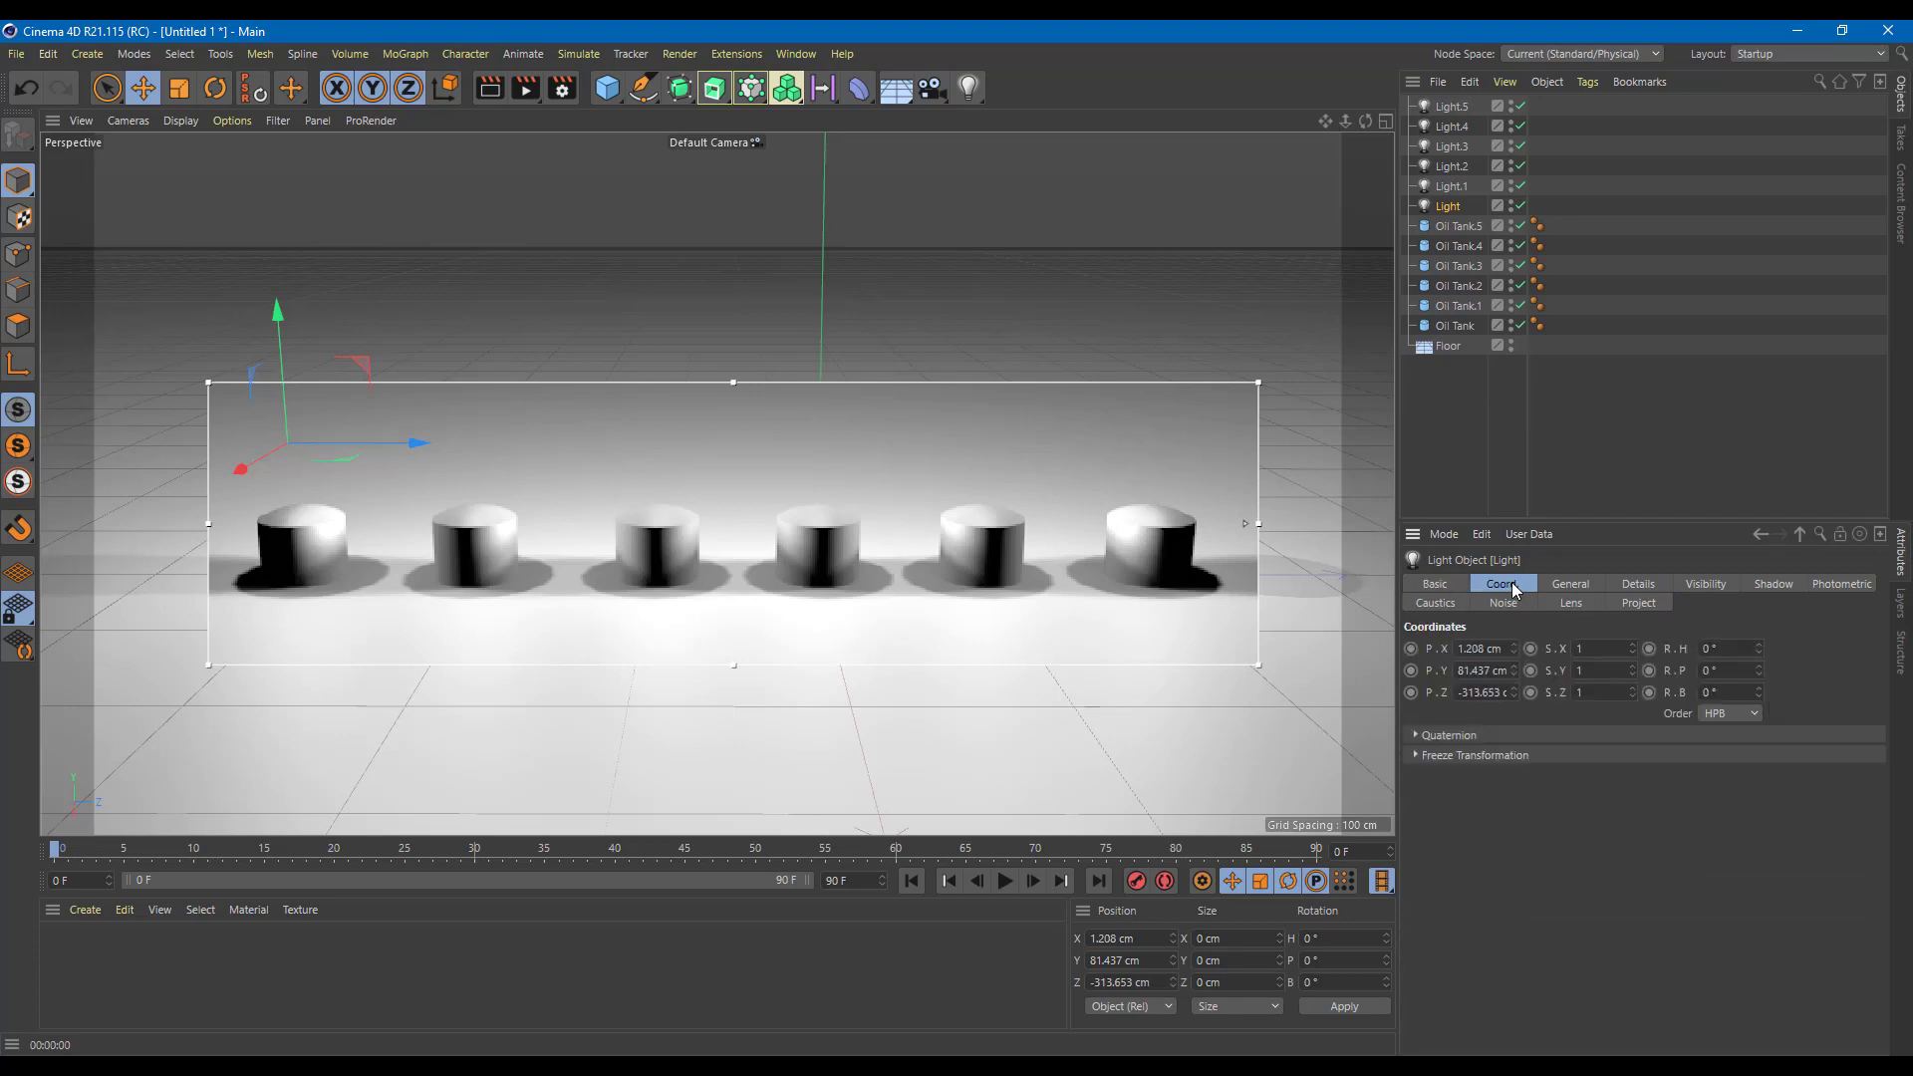
{"action": "left_click", "coordinate": [1584, 585]}
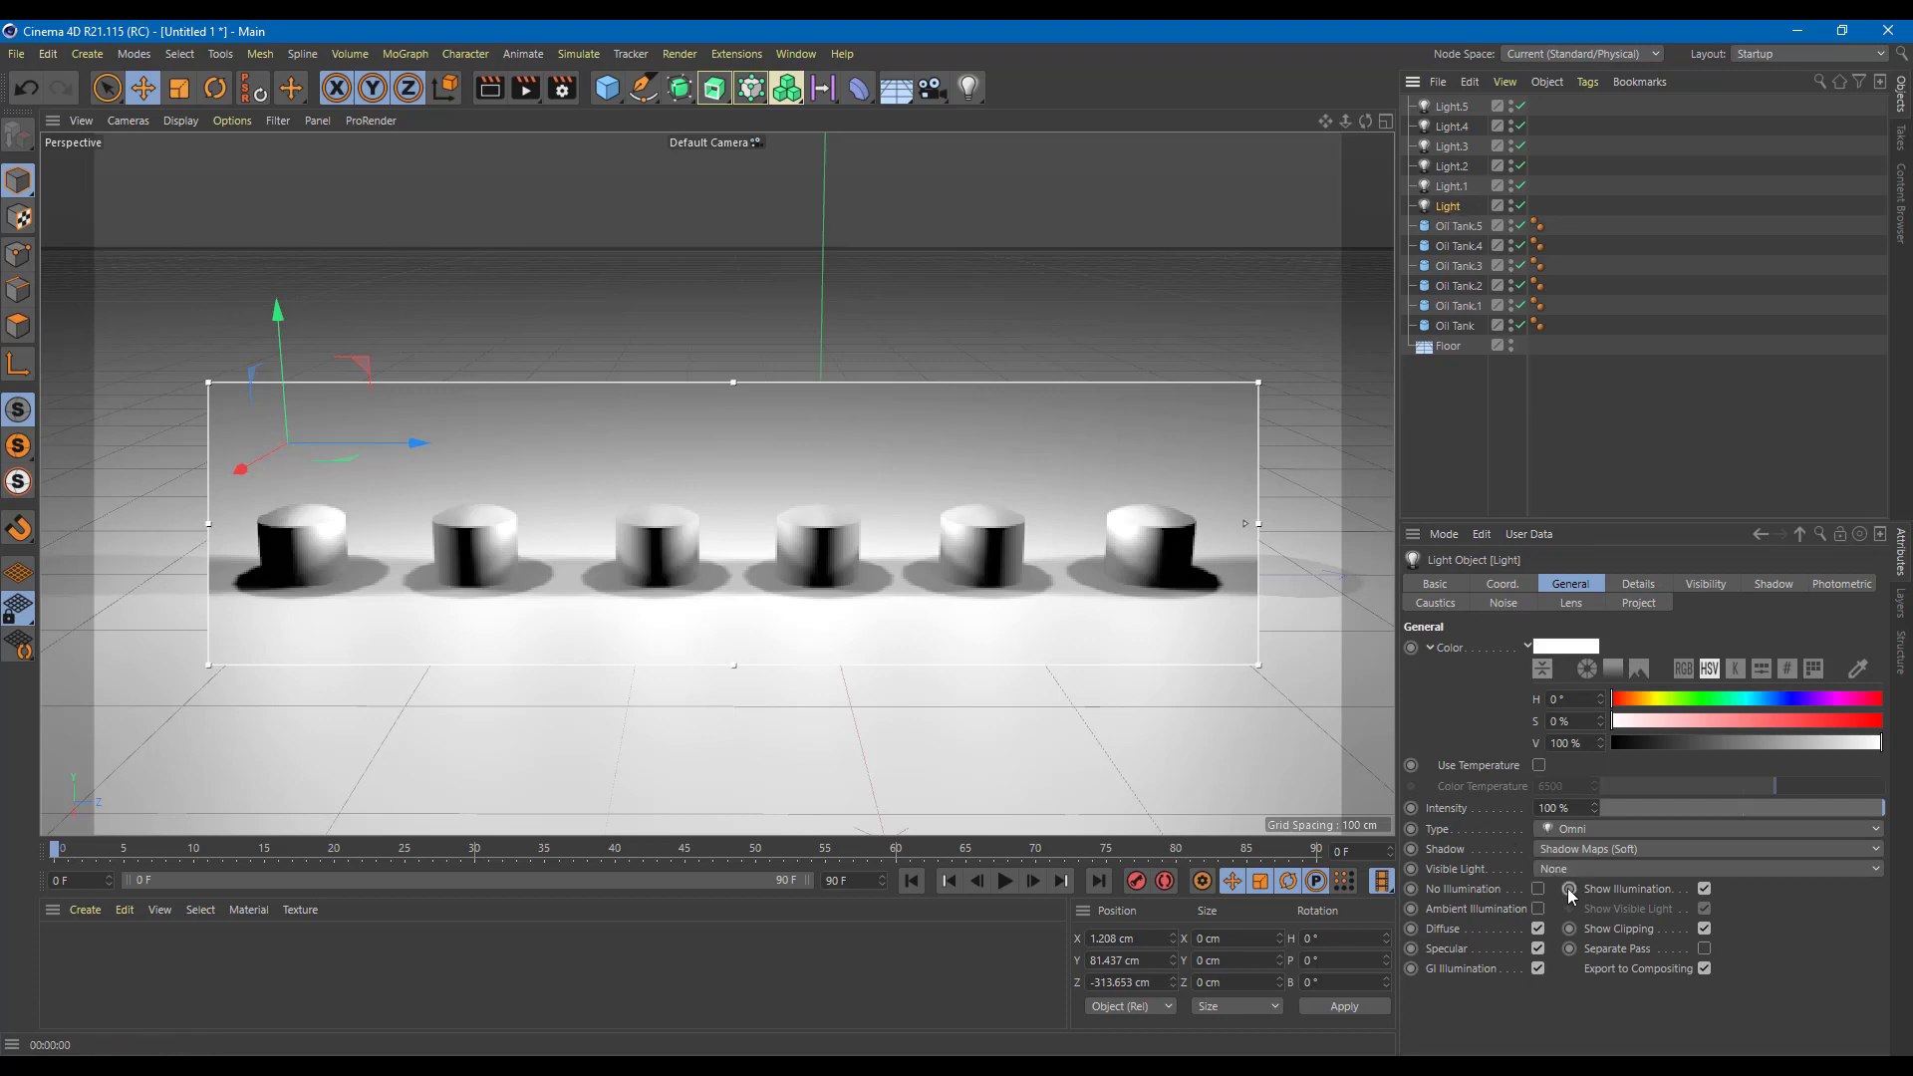
{"action": "left_click", "coordinate": [1636, 584]}
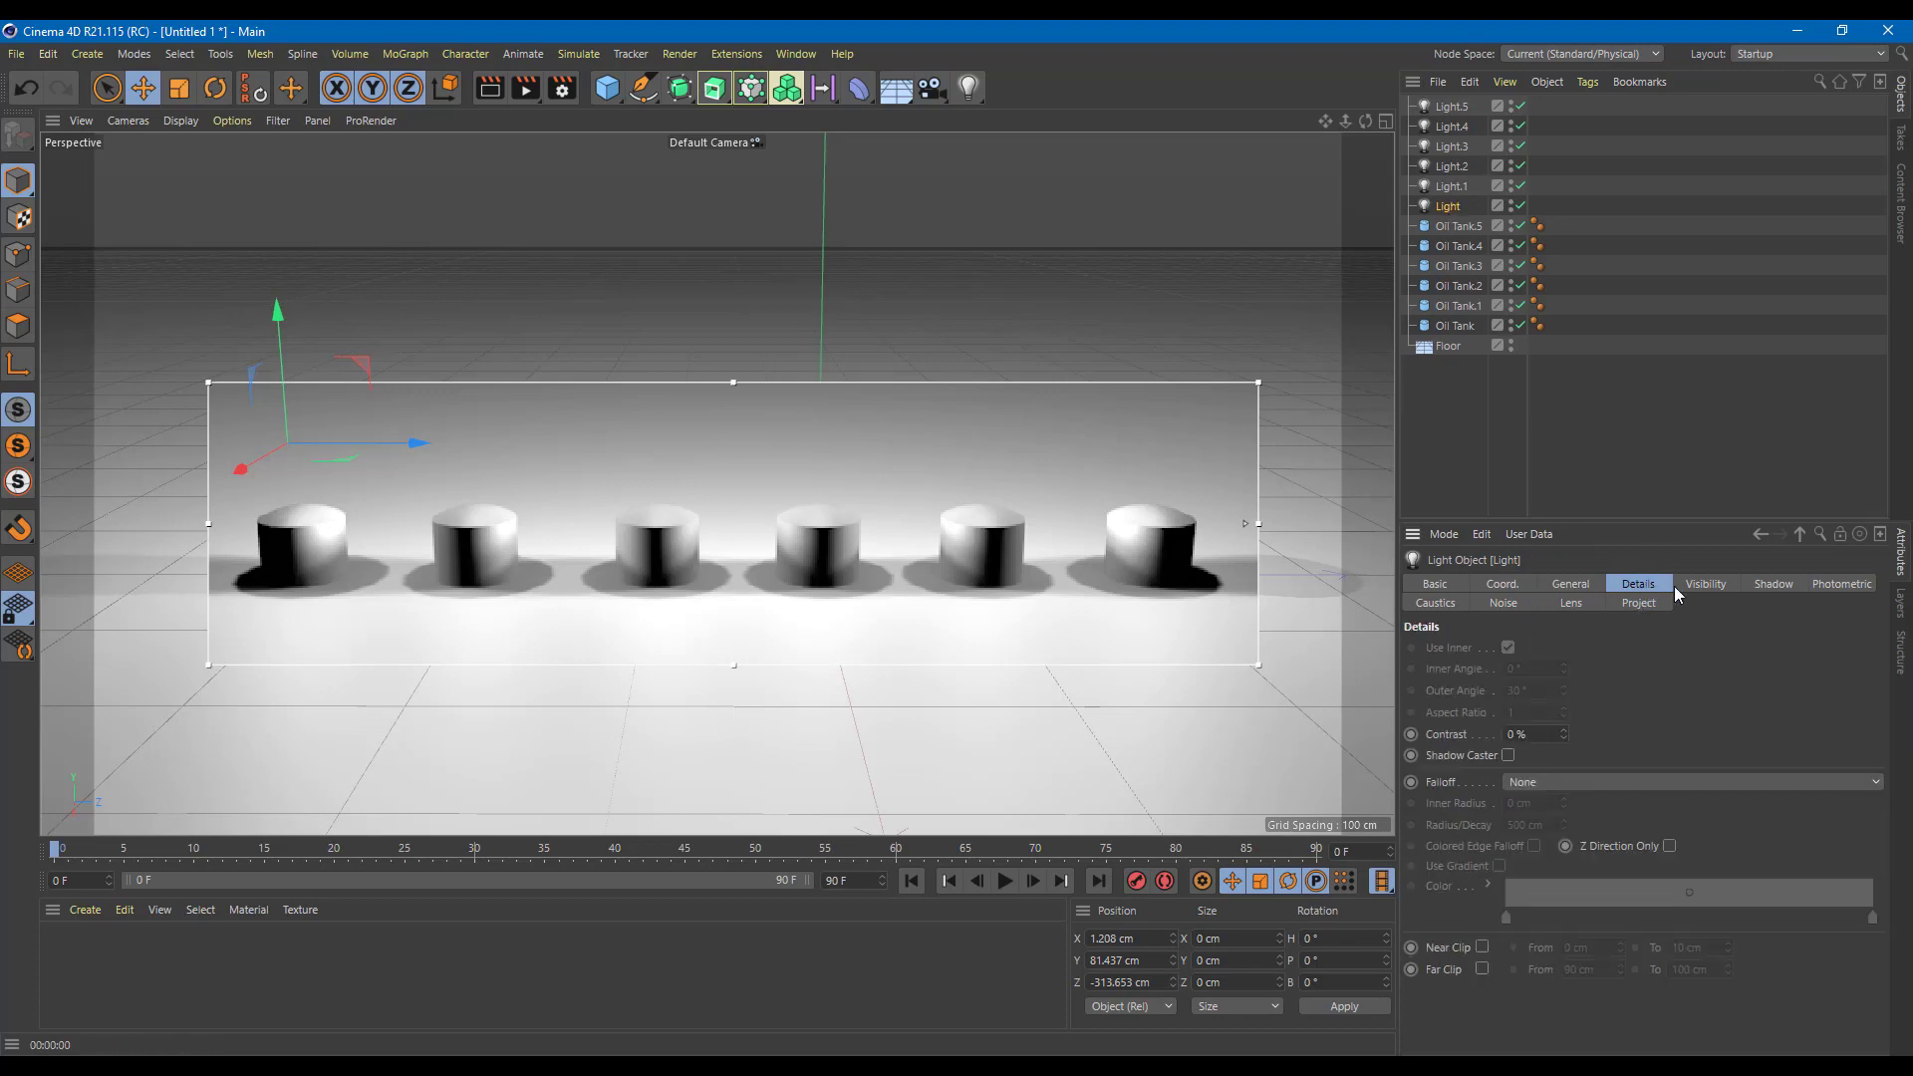
- Set the first light's falloff to Inverse Square (Physically Accurate) with a radius of about 65.6 cm
{"action": "left_click", "coordinate": [1550, 782]}
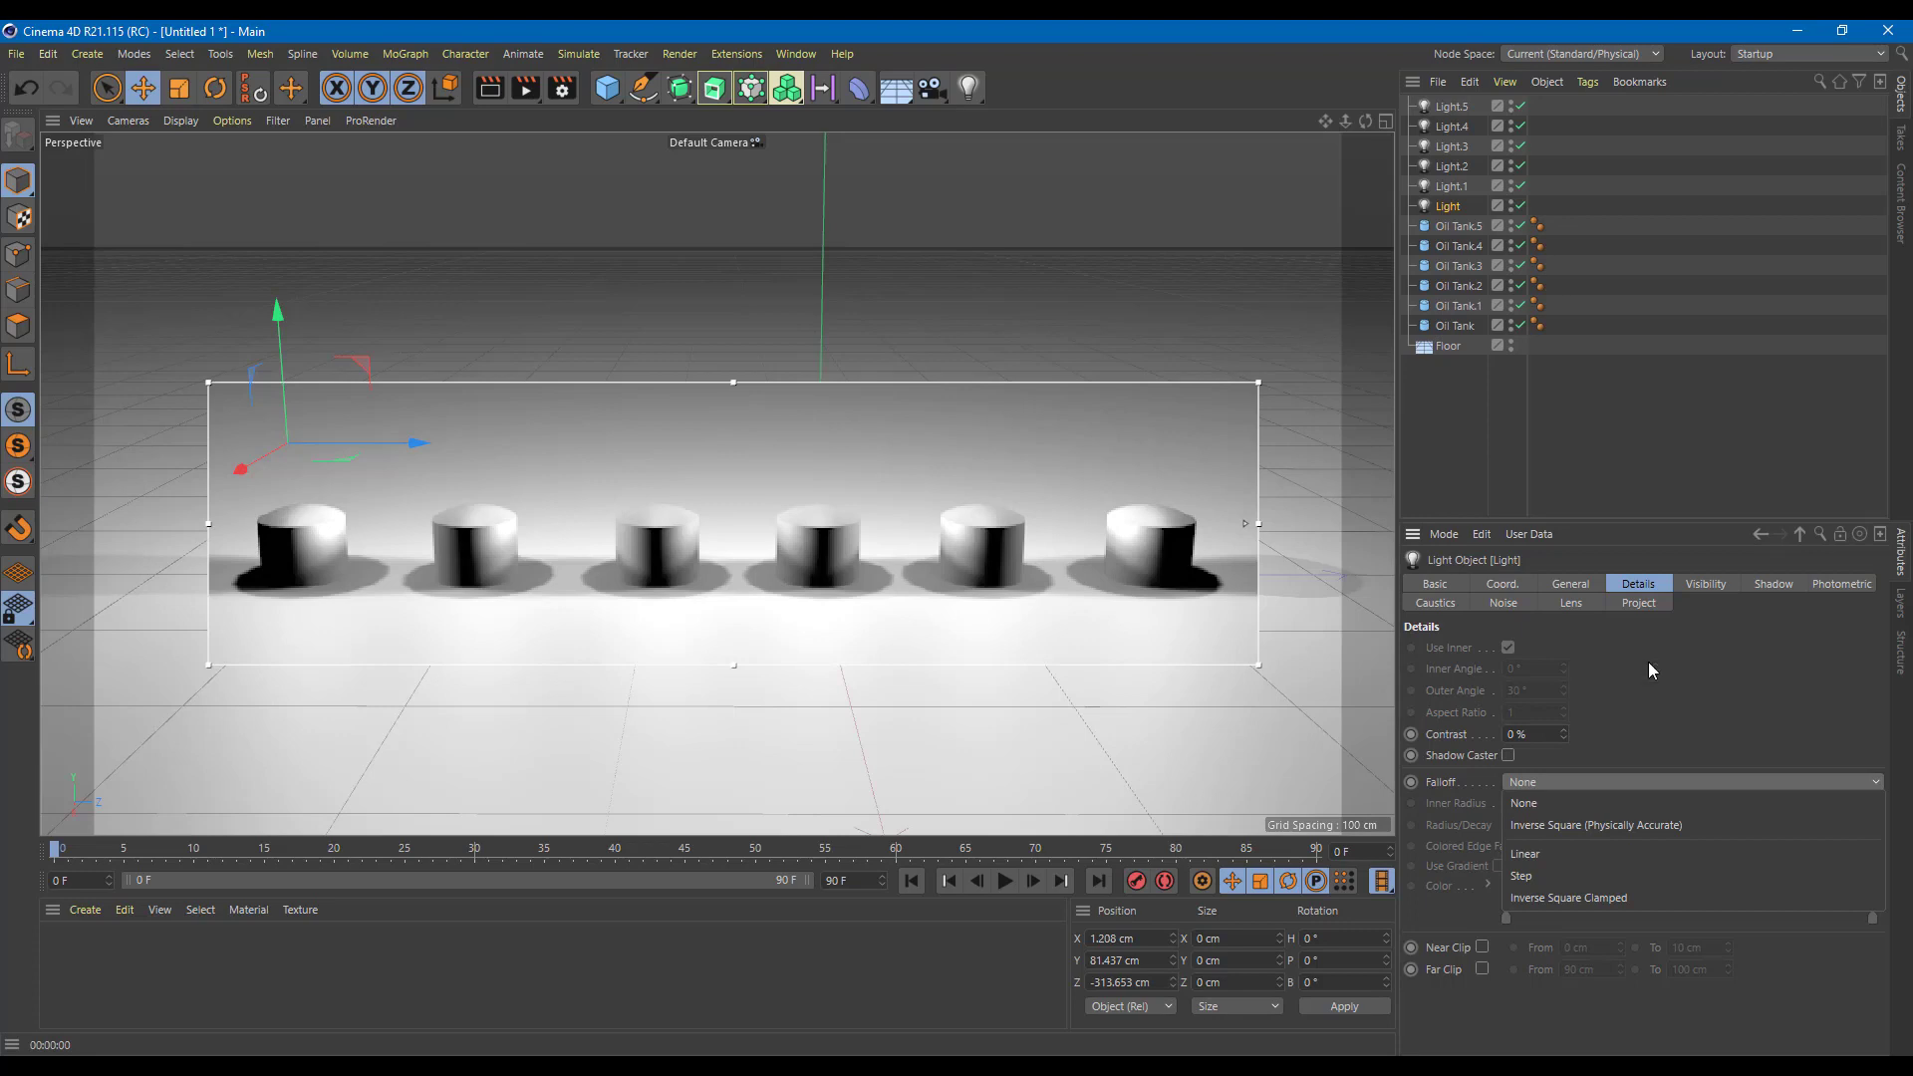
{"action": "left_click", "coordinate": [1567, 827]}
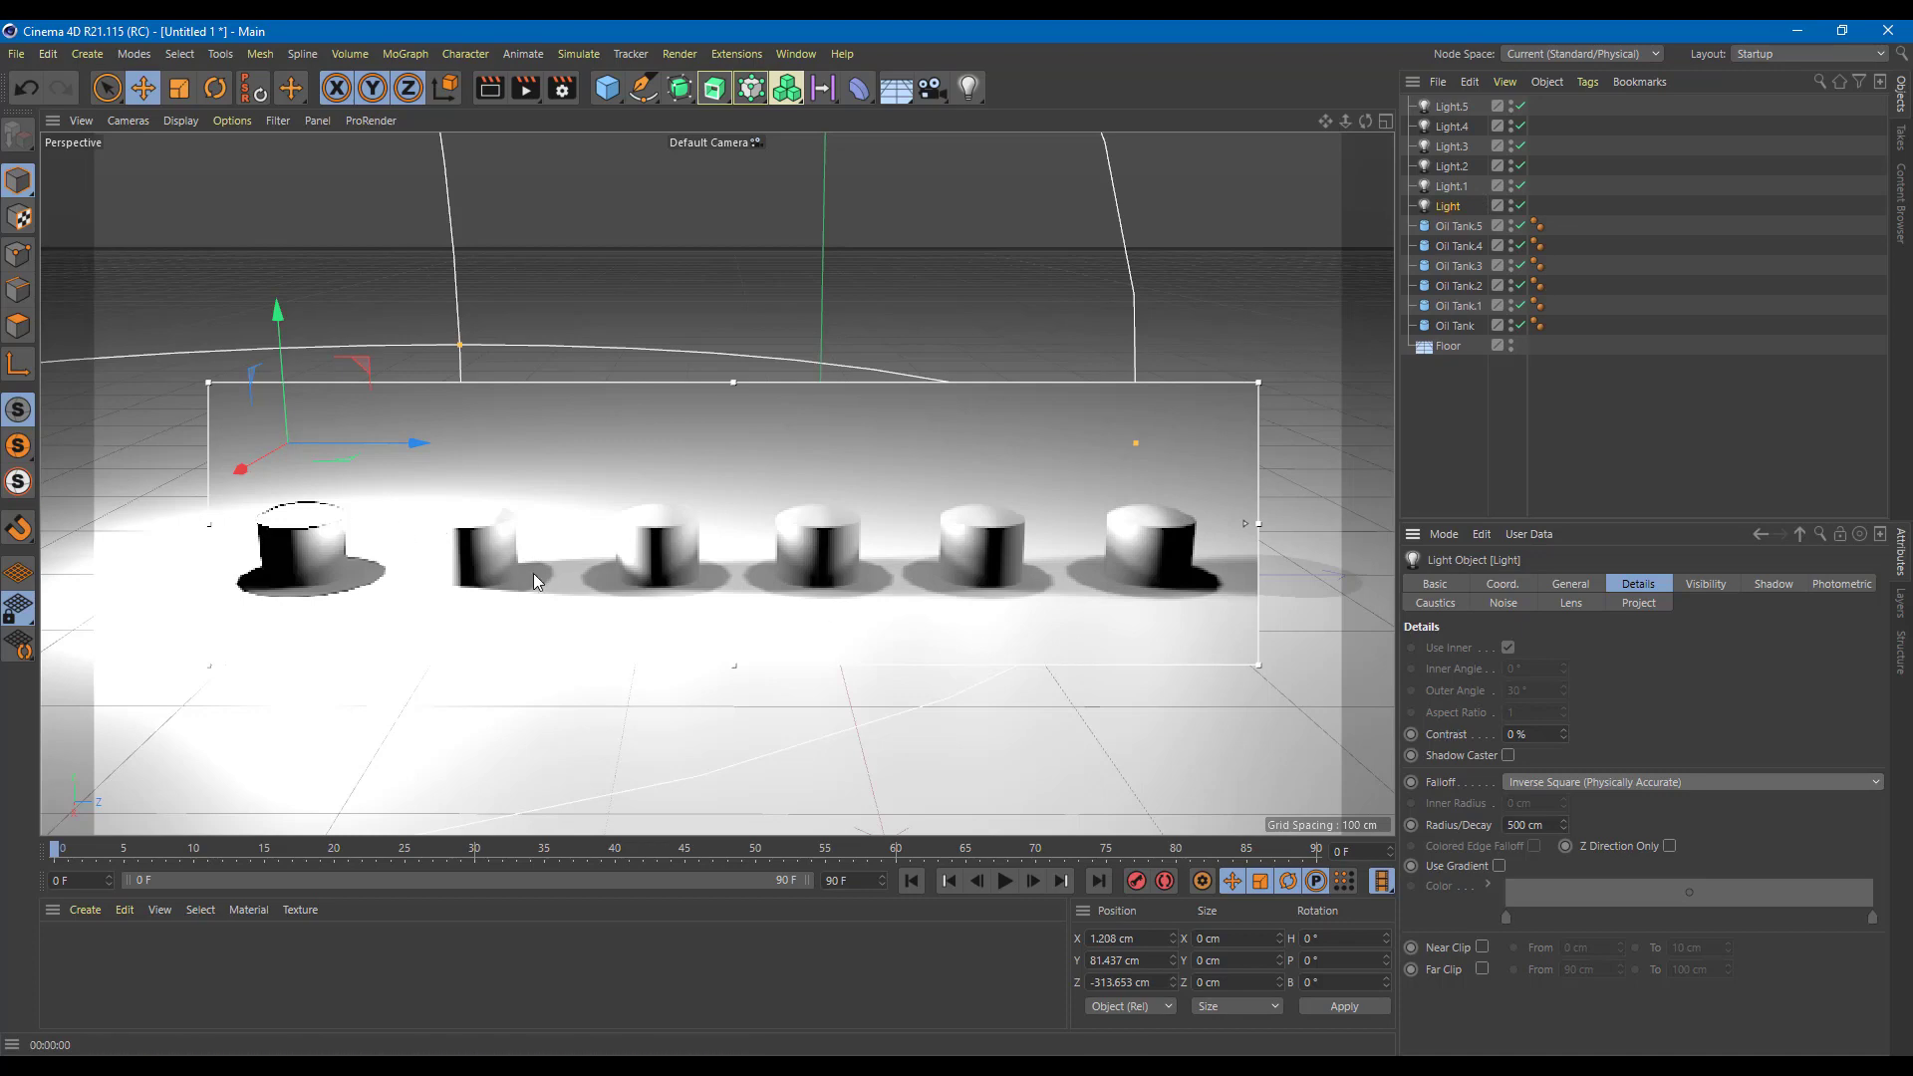
{"action": "mouse_move", "coordinate": [1564, 828]}
{"action": "left_mouse_down"}
{"action": "mouse_move", "coordinate": [1524, 867]}
{"action": "mouse_move", "coordinate": [1565, 827]}
{"action": "left_mouse_up"}
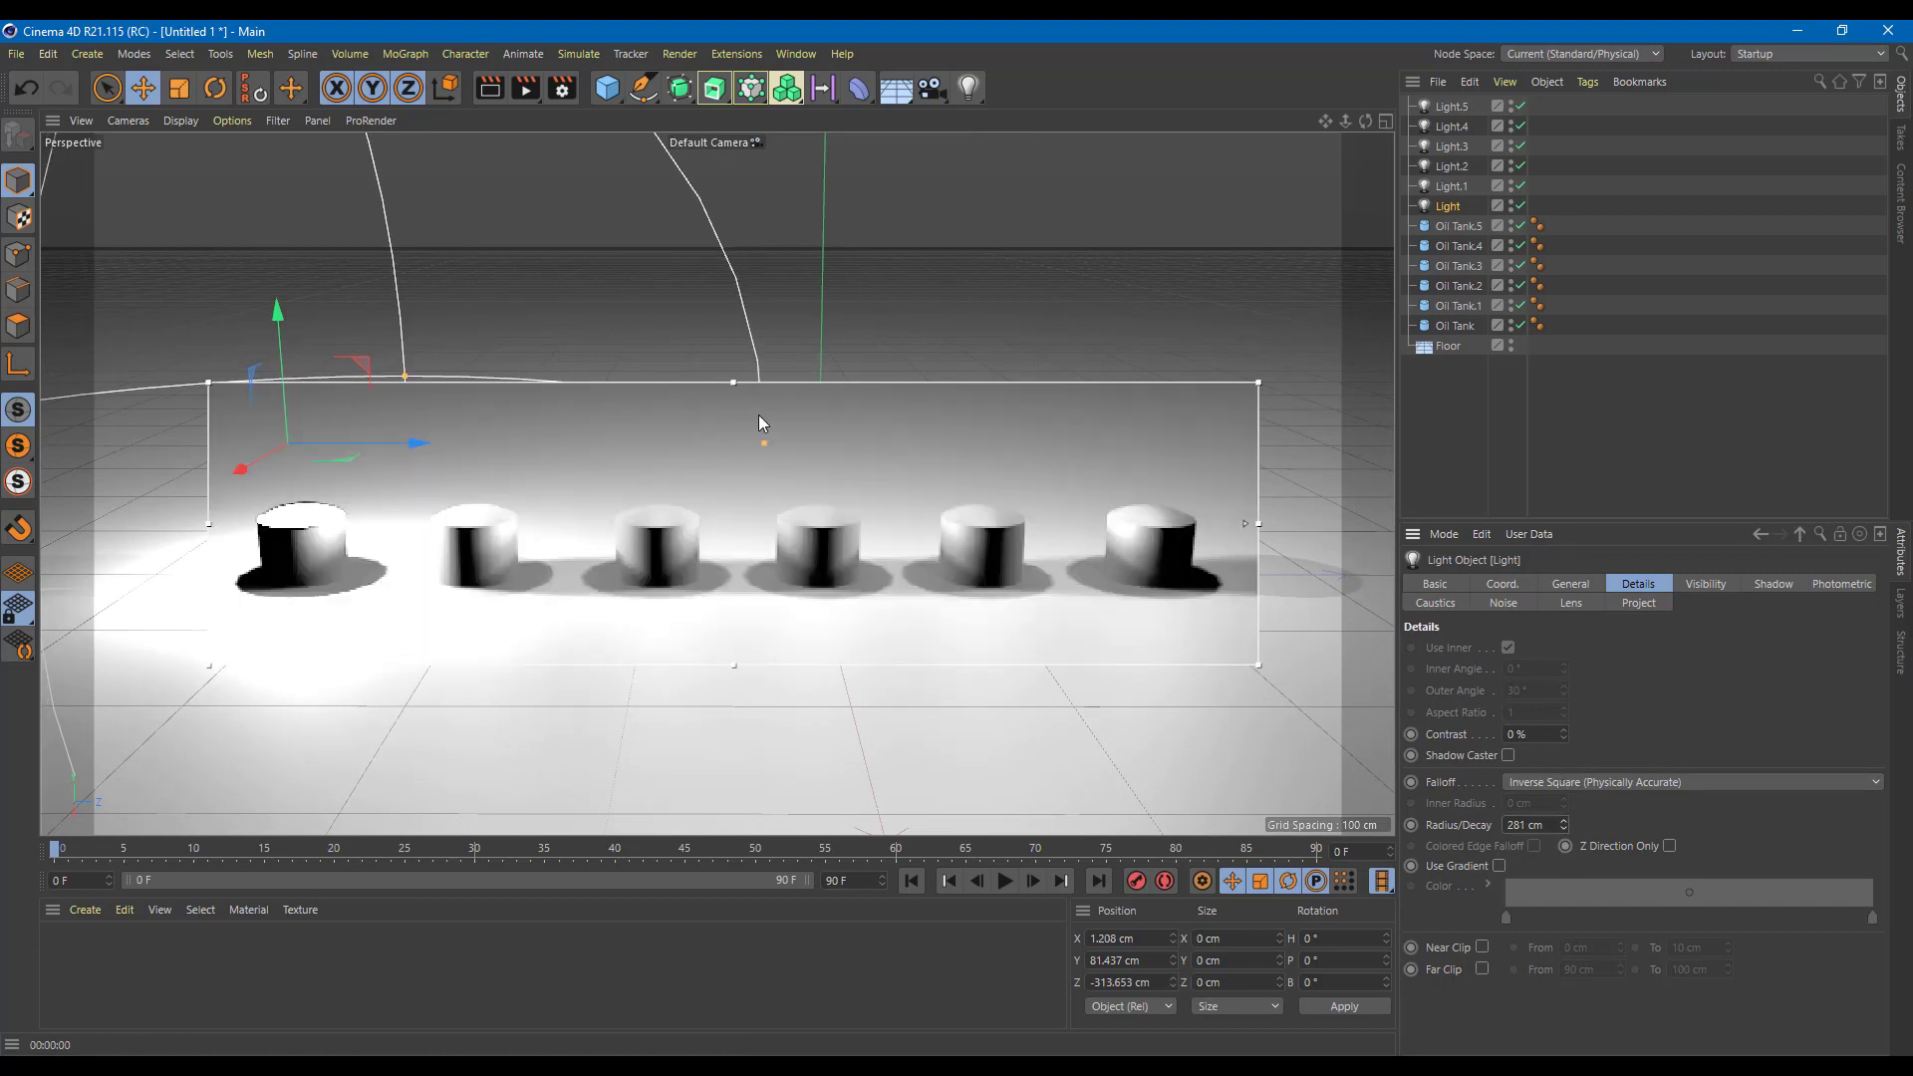
{"action": "left_click_drag", "start_coordinate": [765, 444], "coordinate": [439, 444]}
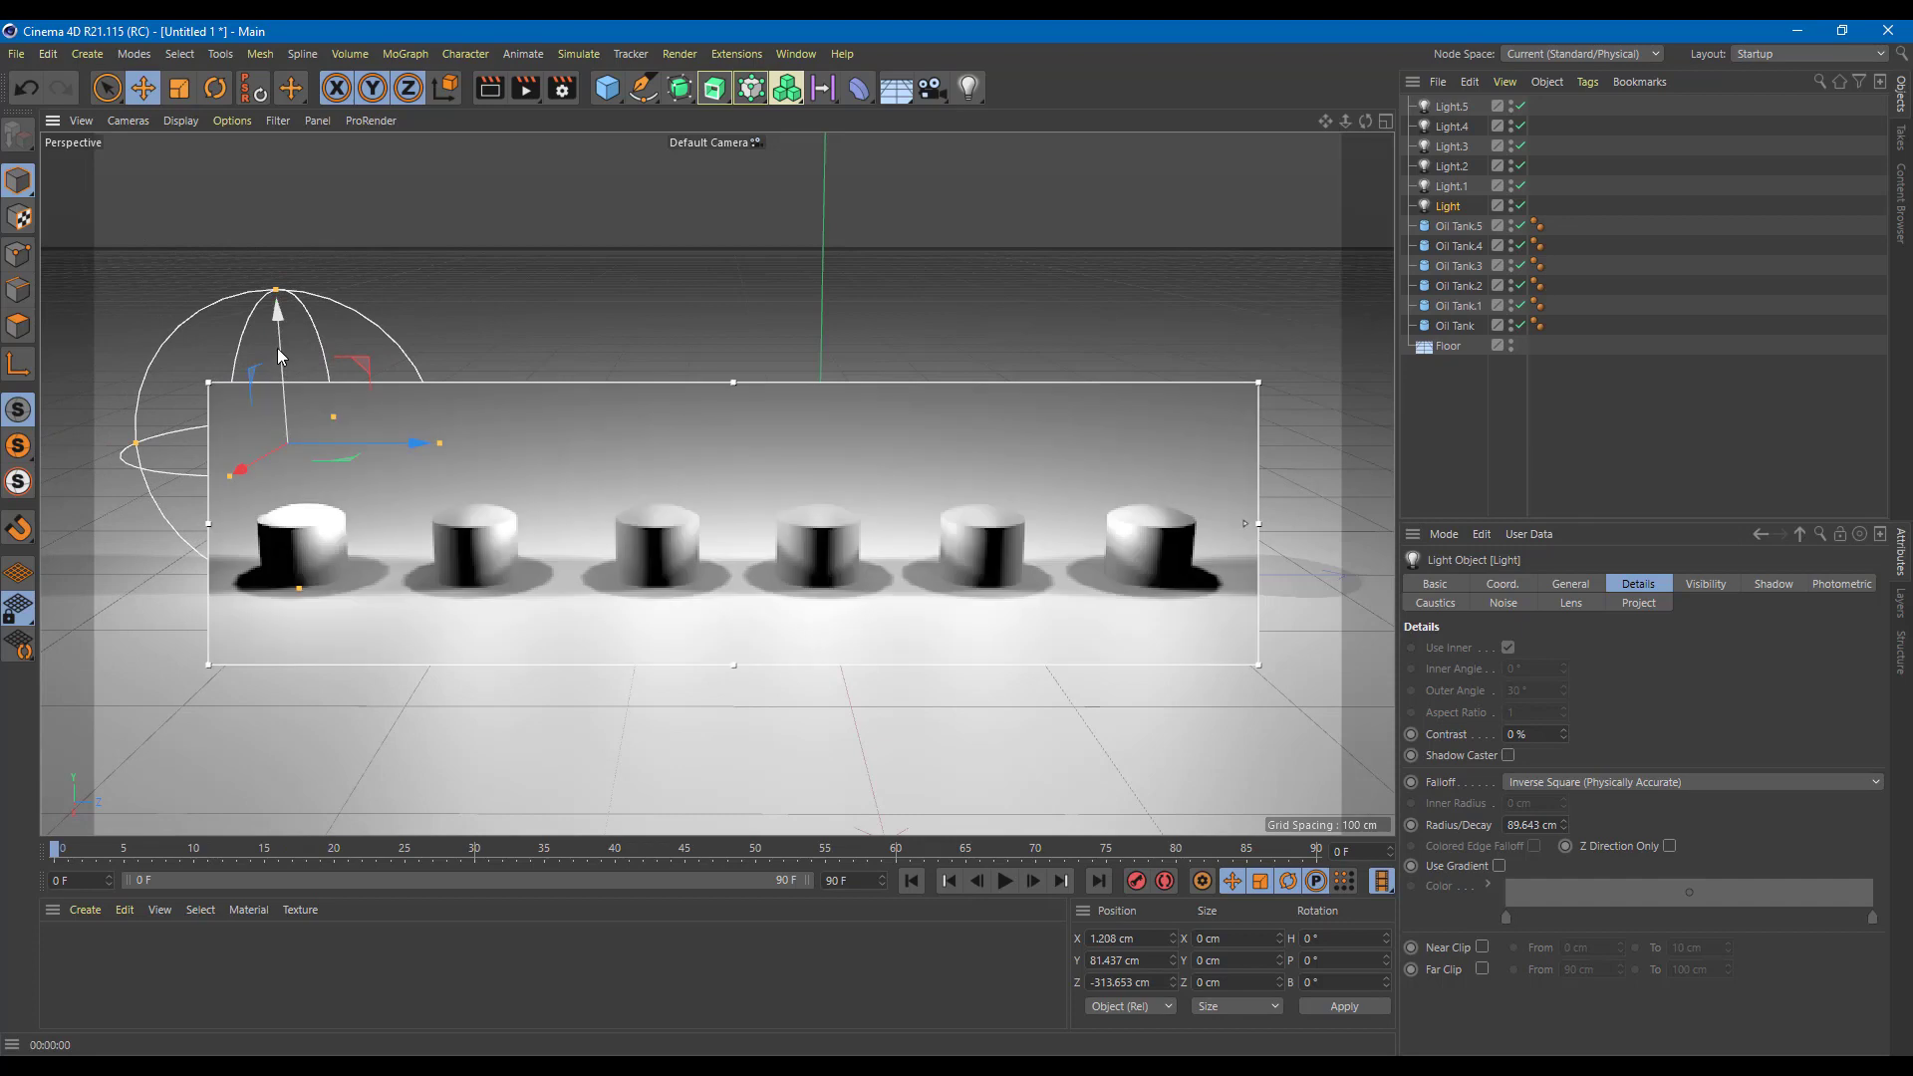
{"action": "mouse_move", "coordinate": [278, 355]}
{"action": "left_mouse_down"}
{"action": "mouse_move", "coordinate": [283, 372]}
{"action": "mouse_move", "coordinate": [275, 321]}
{"action": "left_mouse_up"}
{"action": "left_click_drag", "start_coordinate": [441, 442], "coordinate": [399, 522]}
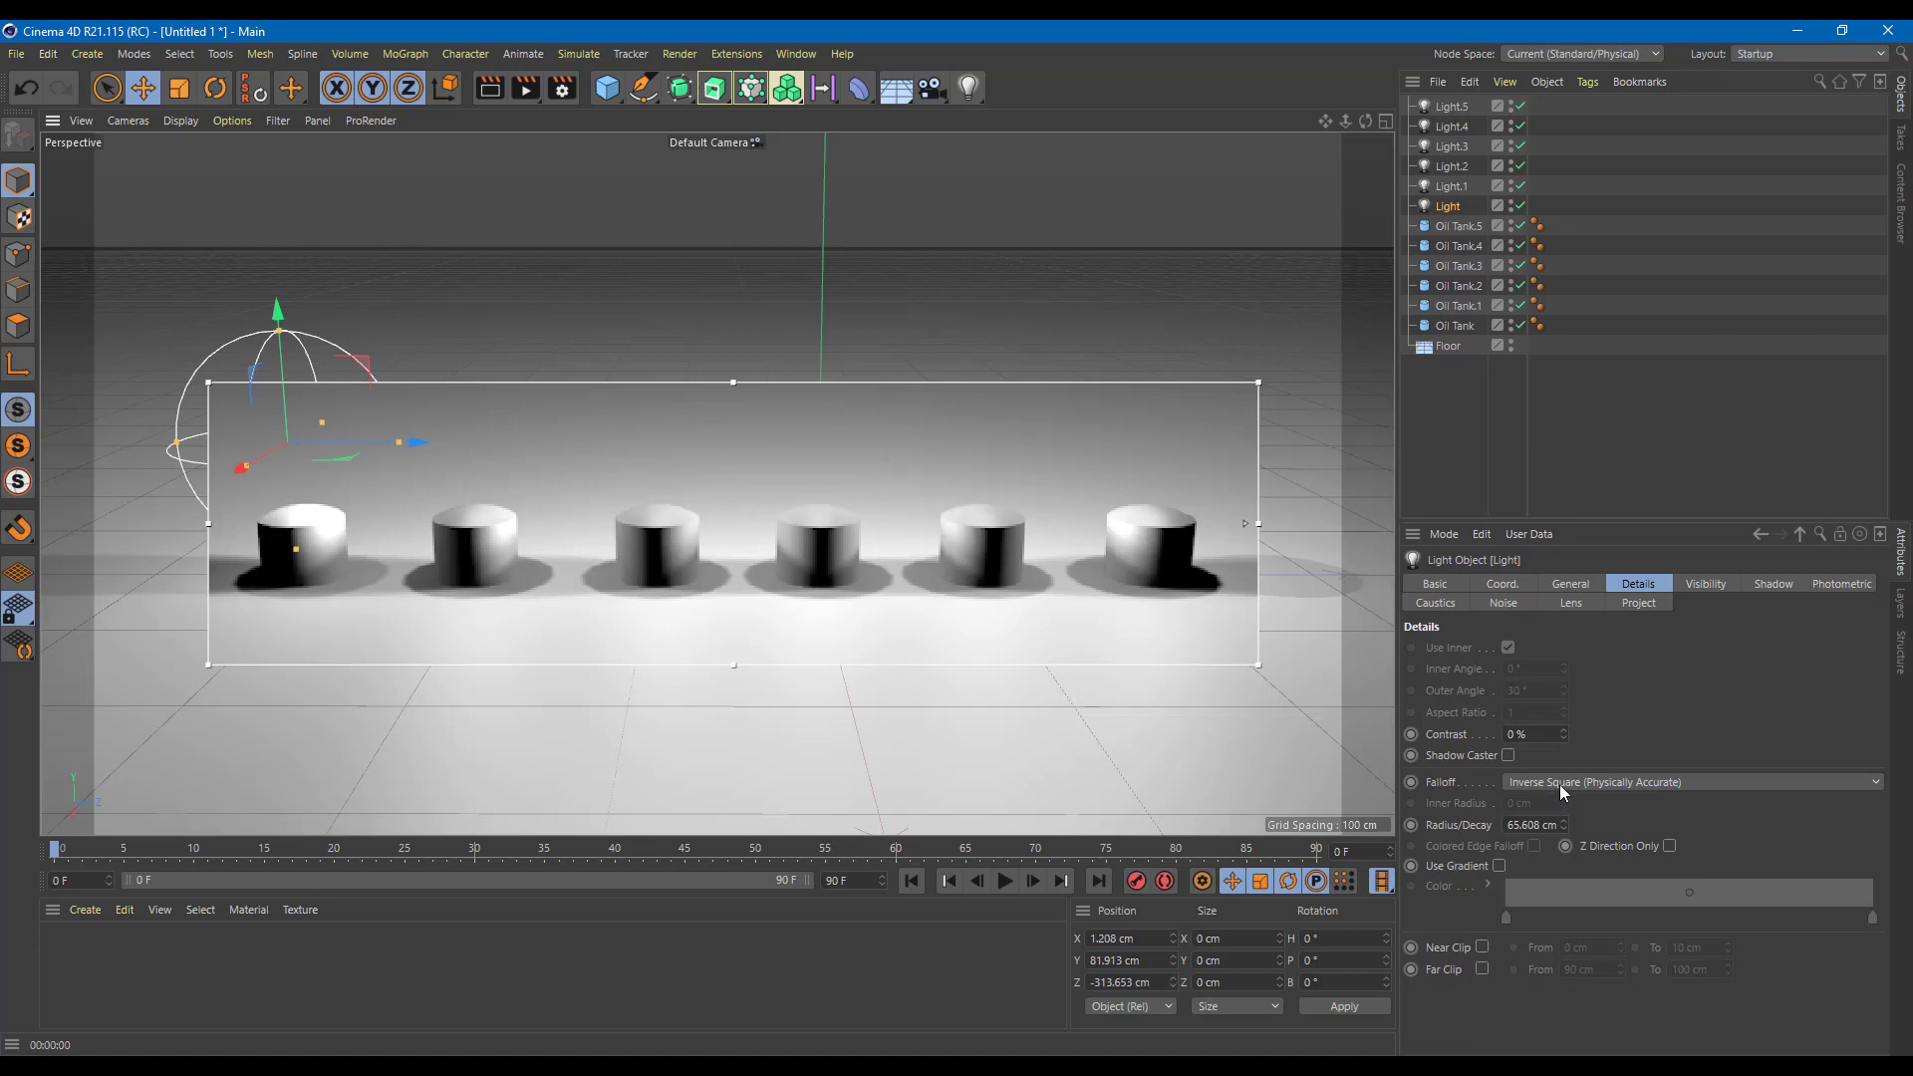
- Enable Use Gradient on the first light and make the right gradient knot black
{"action": "left_click", "coordinate": [1500, 866]}
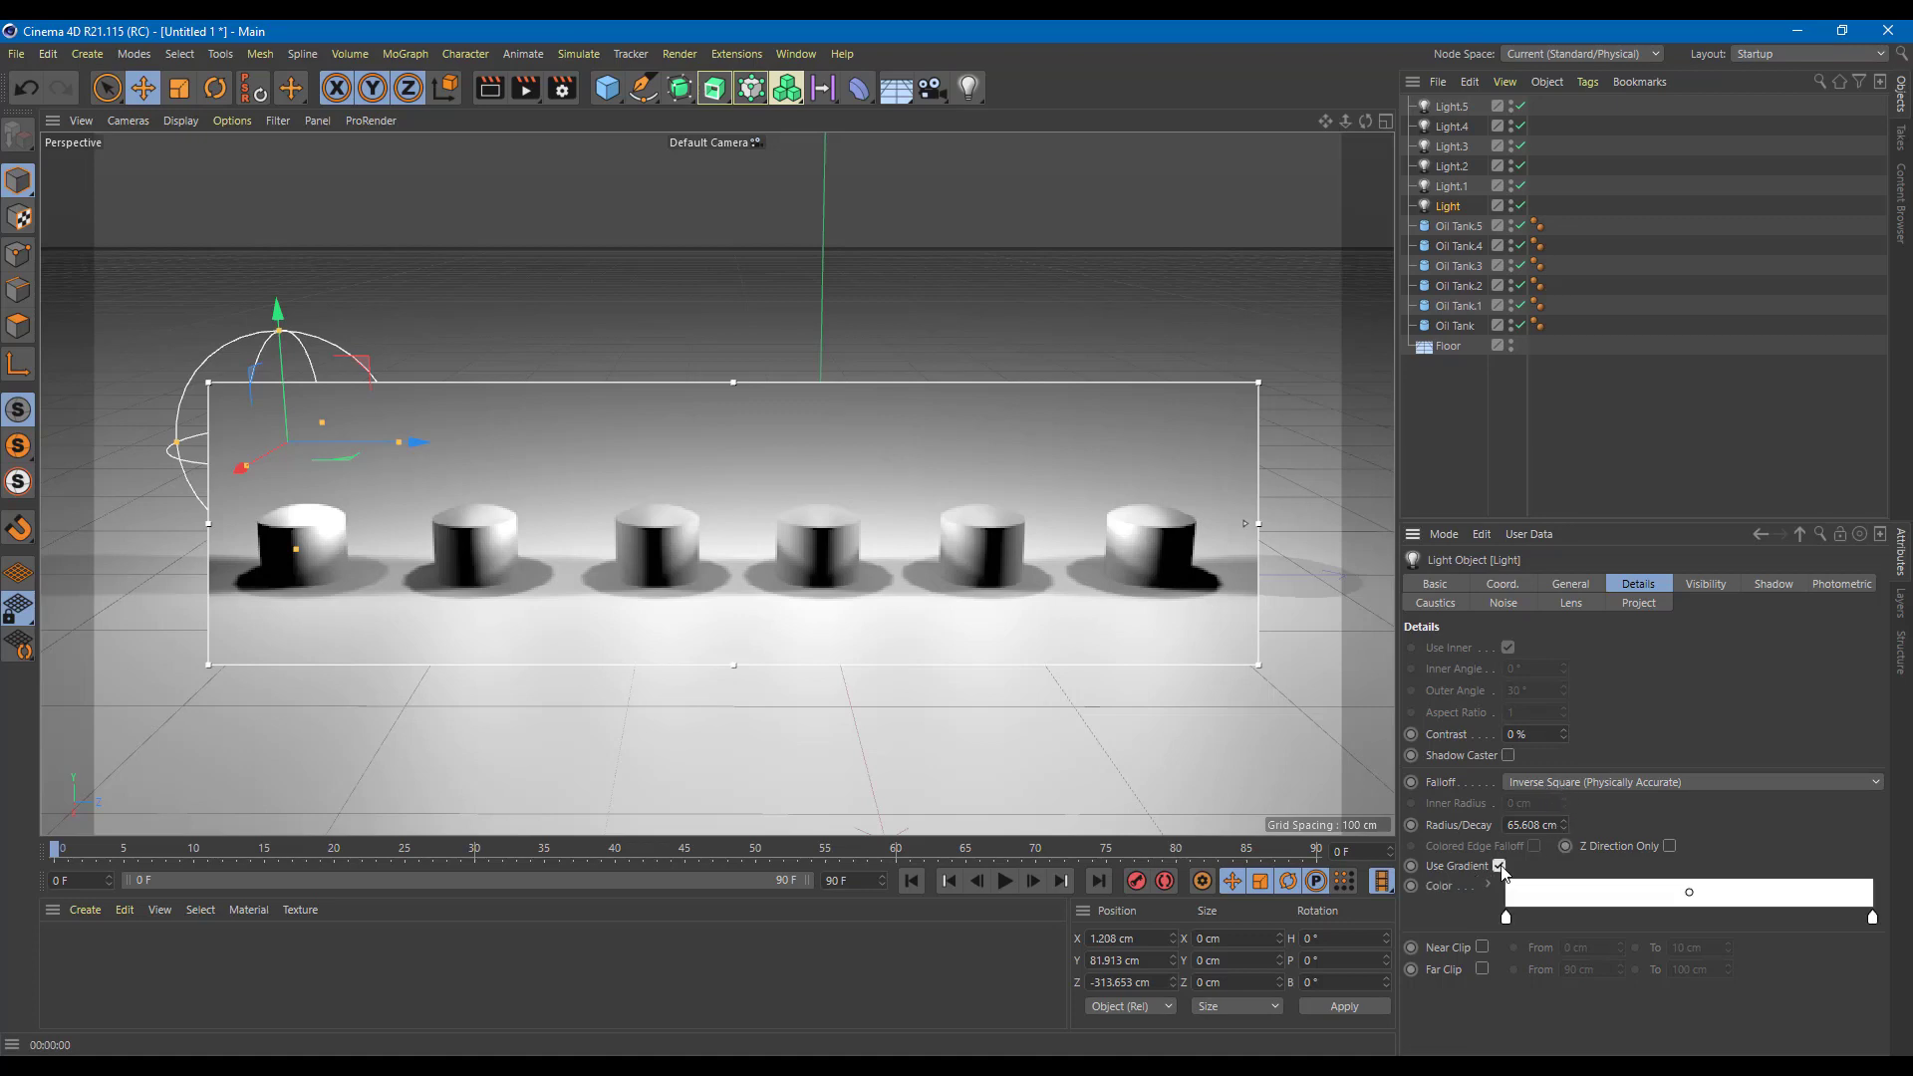
{"action": "left_click", "coordinate": [1873, 916]}
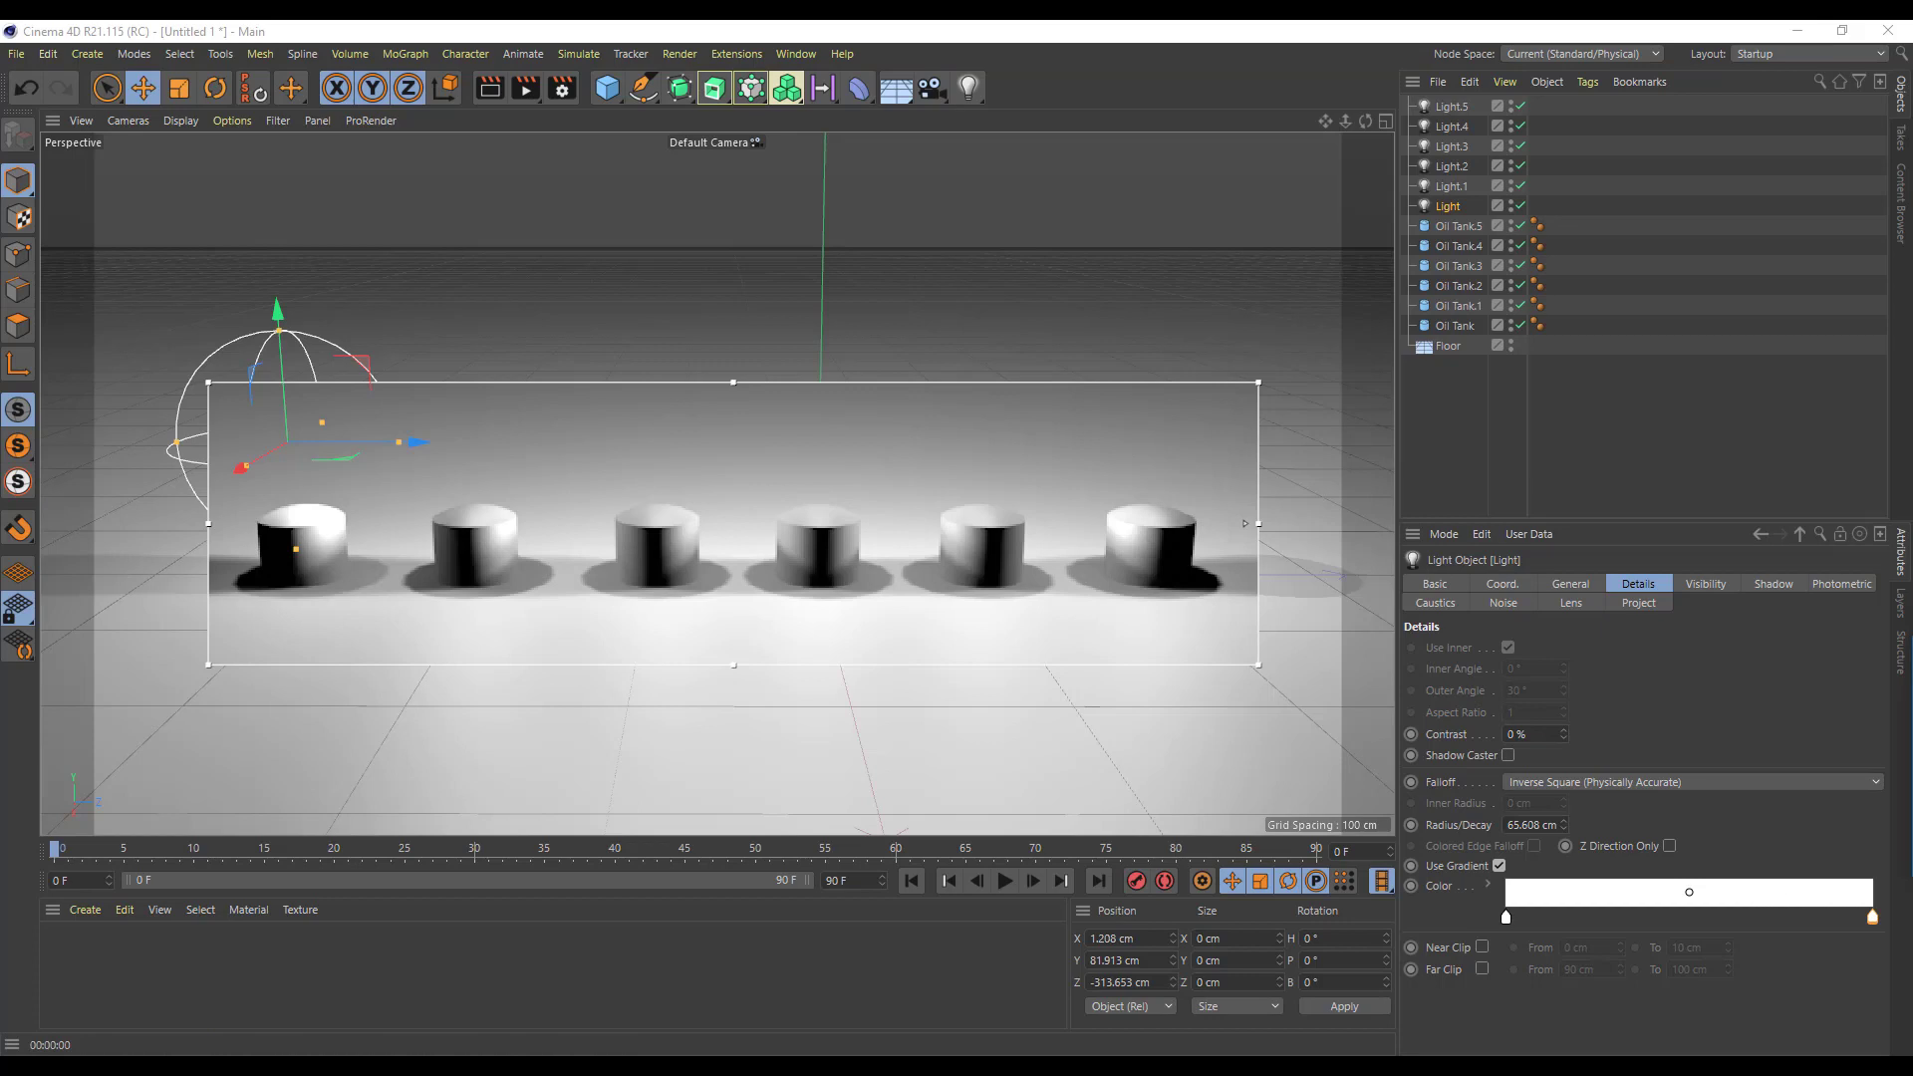
{"action": "double_click", "coordinate": [1873, 917]}
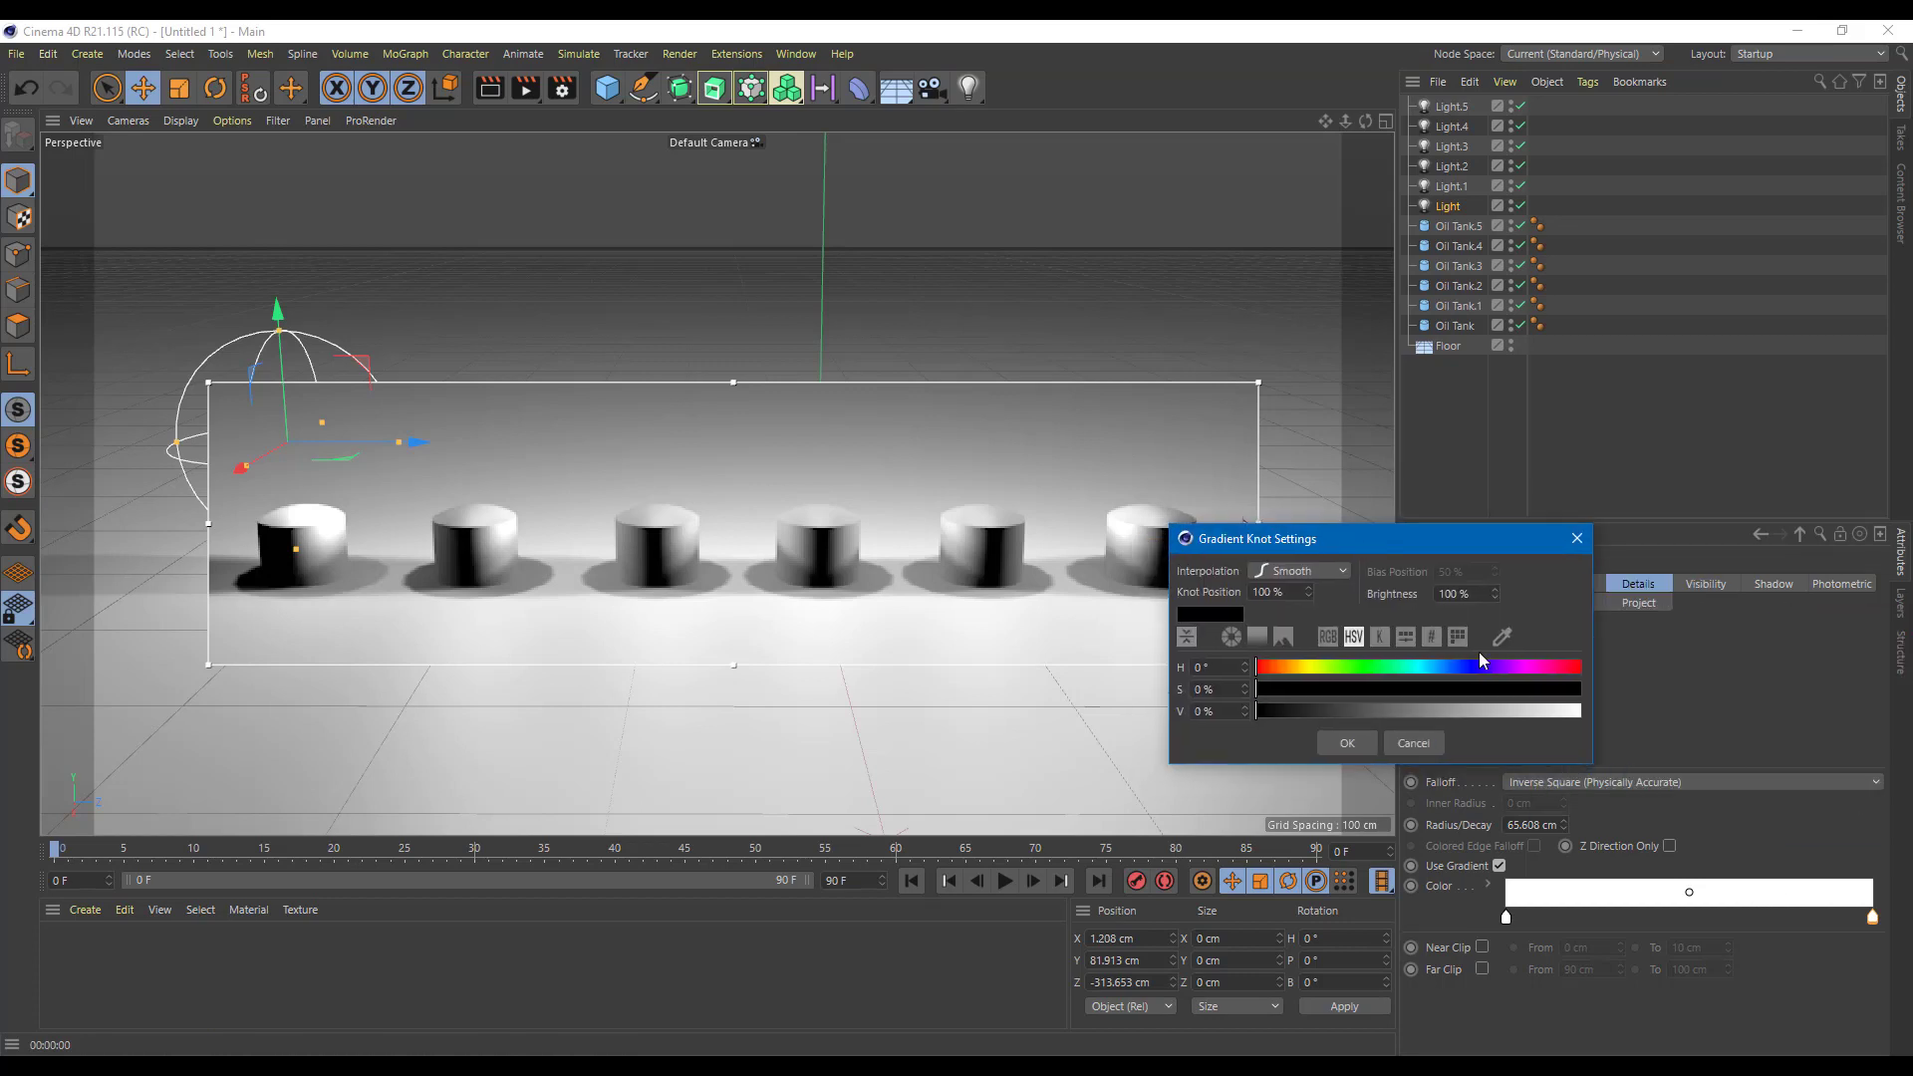
{"action": "left_click", "coordinate": [1354, 744]}
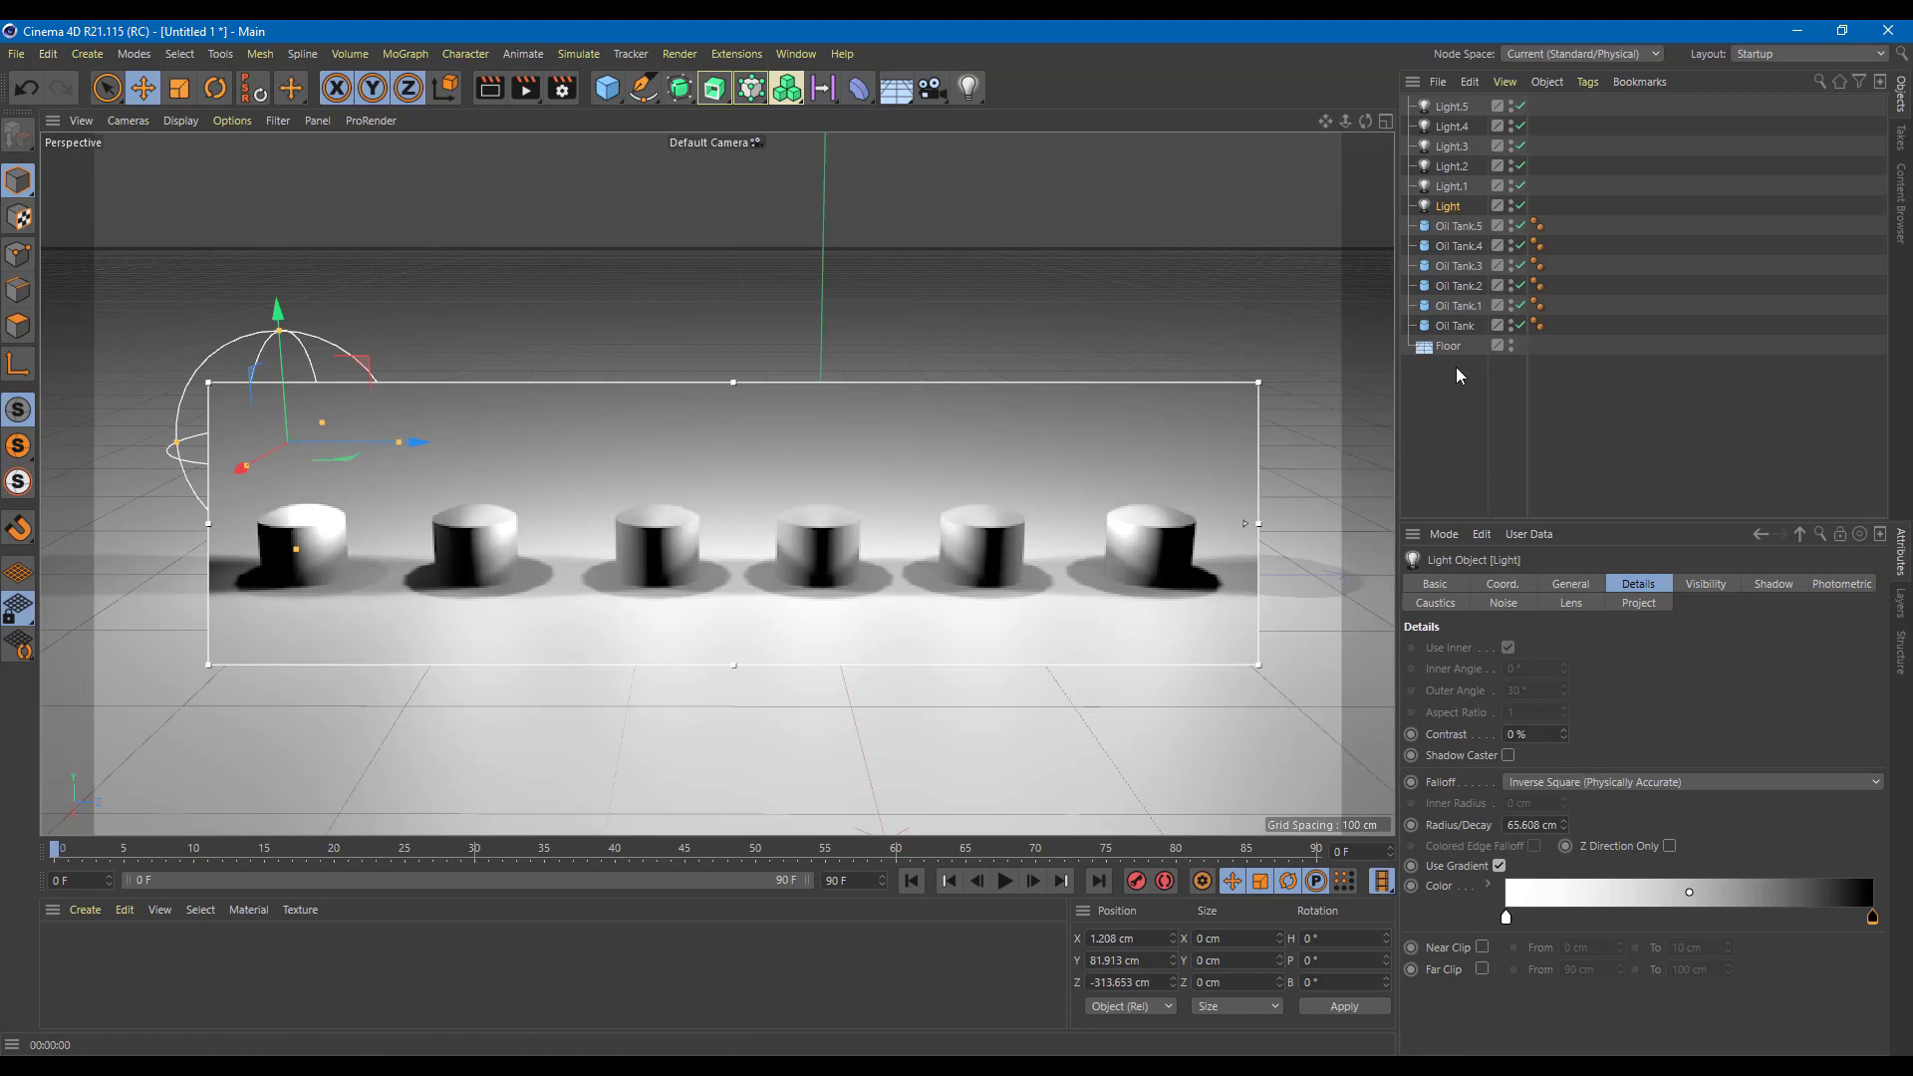
{"action": "left_click", "coordinate": [1460, 188]}
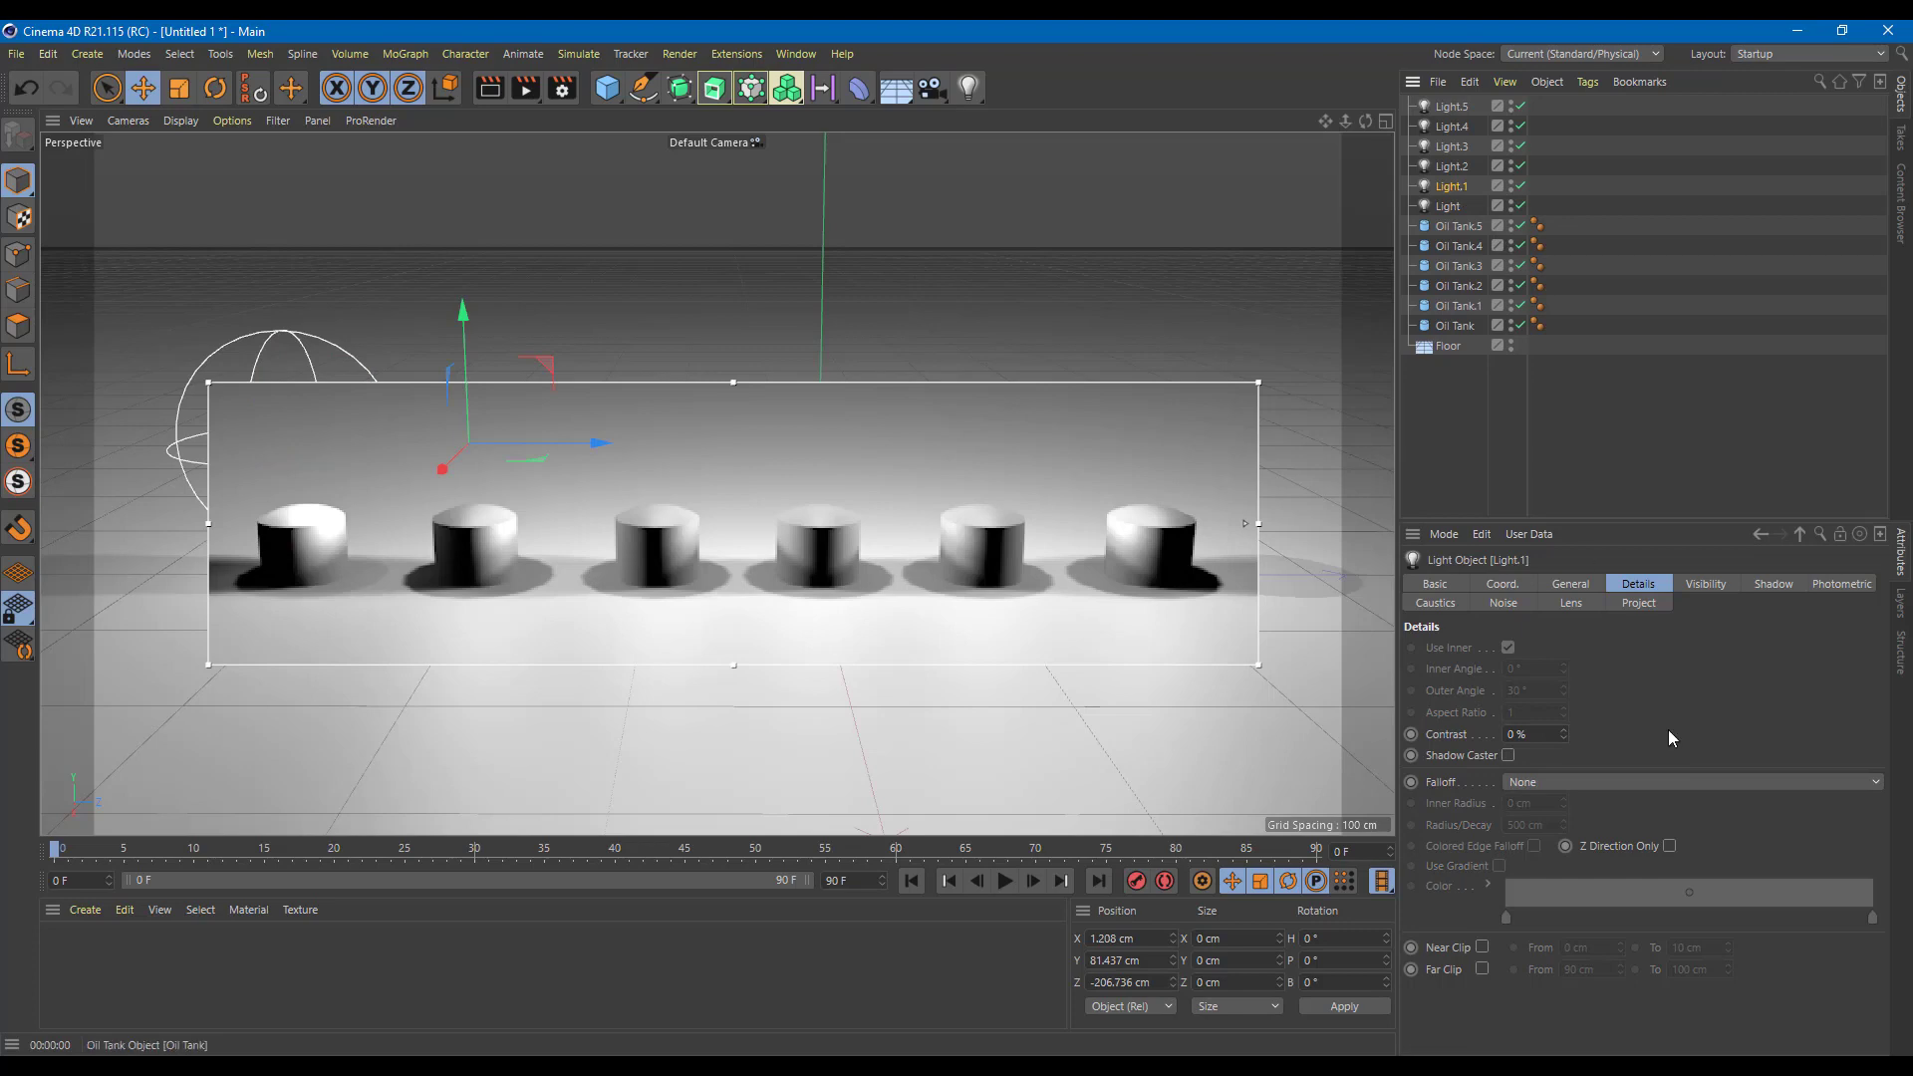
- Set Light.1's falloff to Linear and pull its radius inward
{"action": "left_click", "coordinate": [1556, 779]}
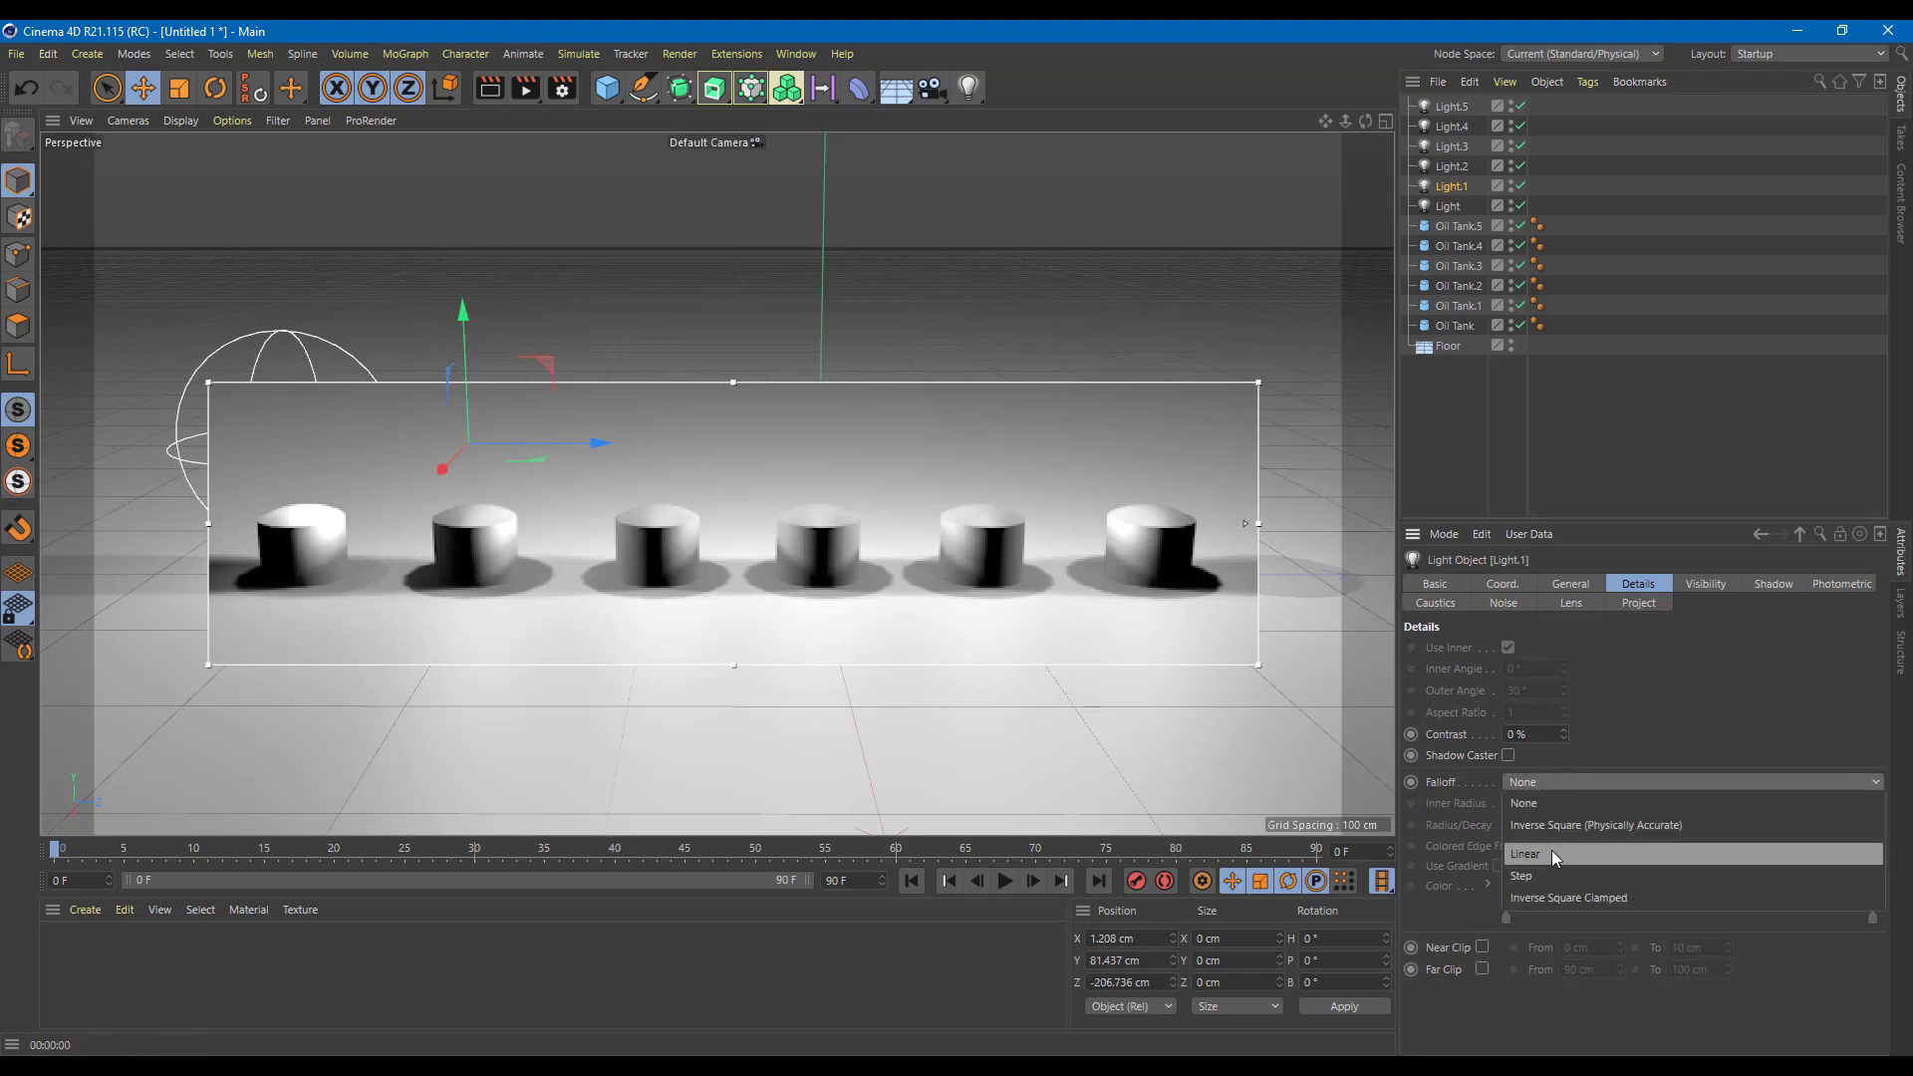
{"action": "left_click", "coordinate": [1550, 853]}
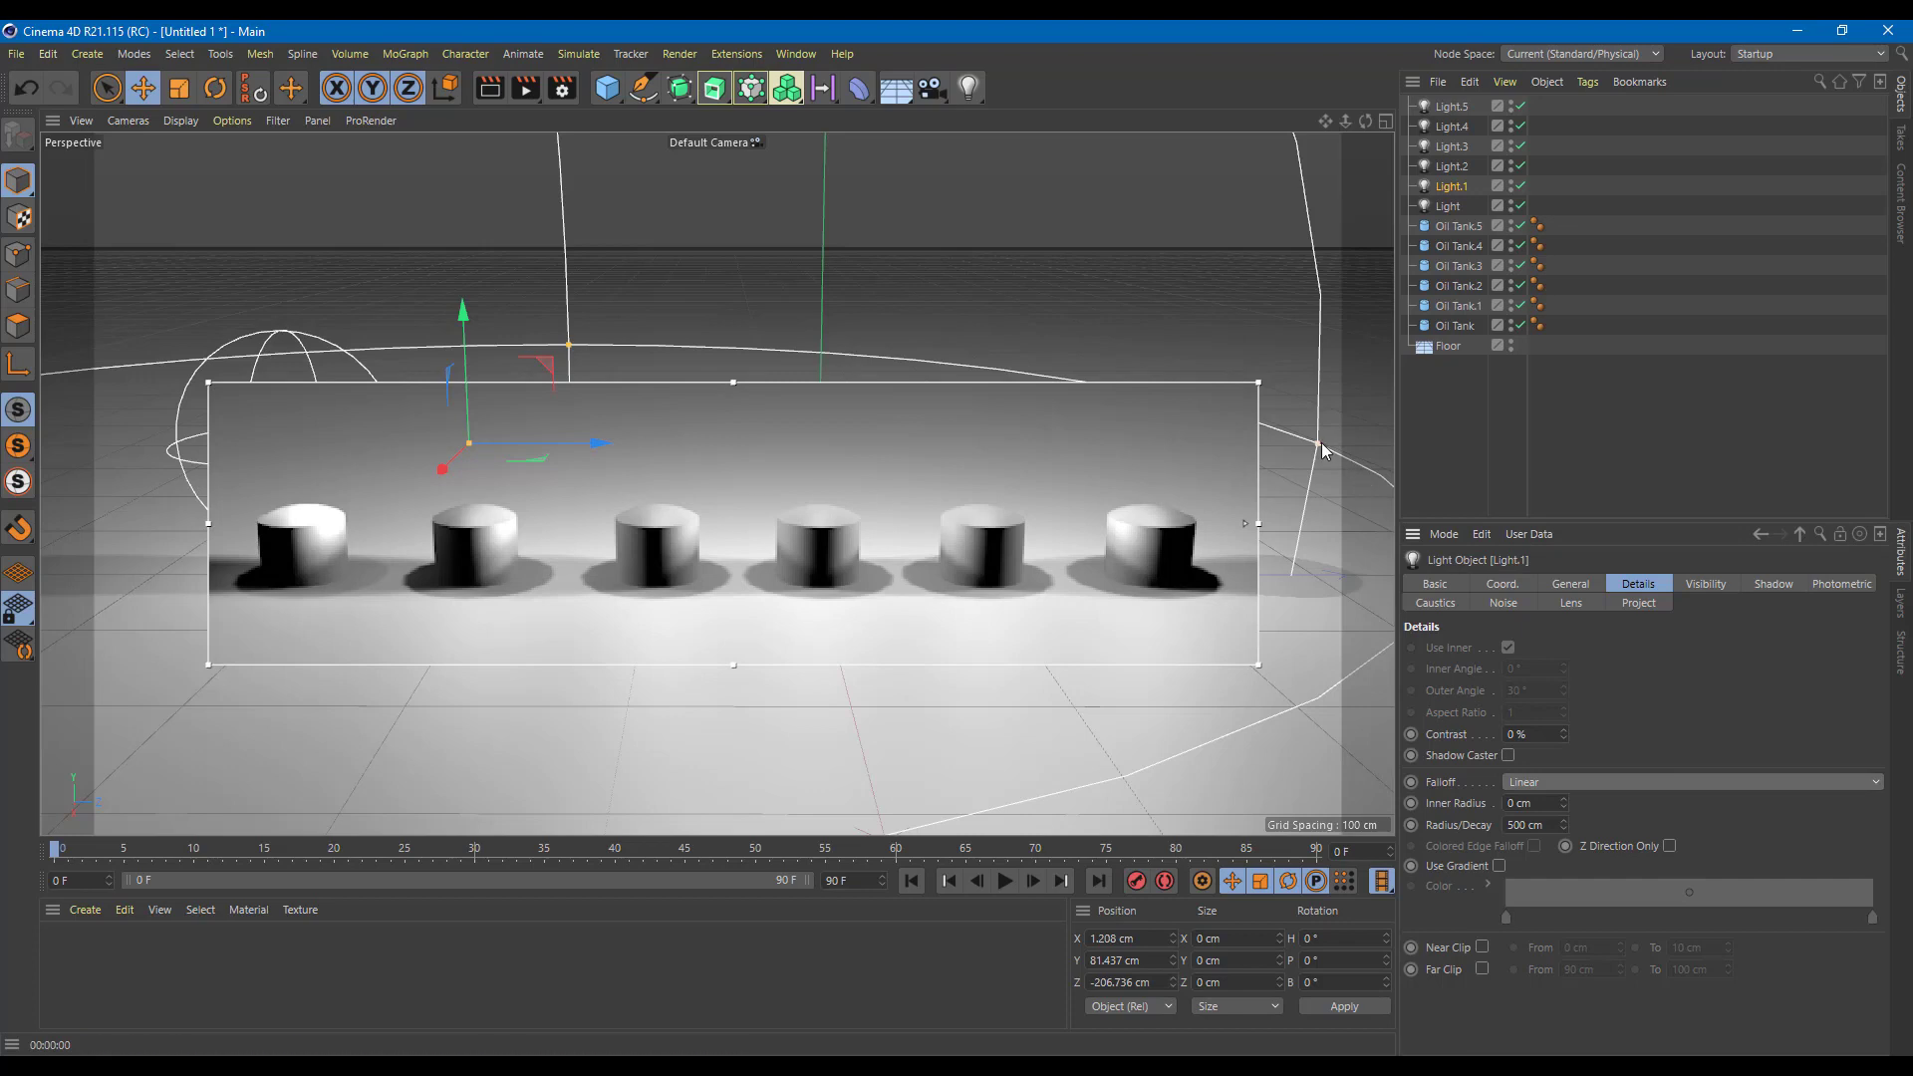
{"action": "left_click_drag", "start_coordinate": [1318, 440], "coordinate": [629, 532]}
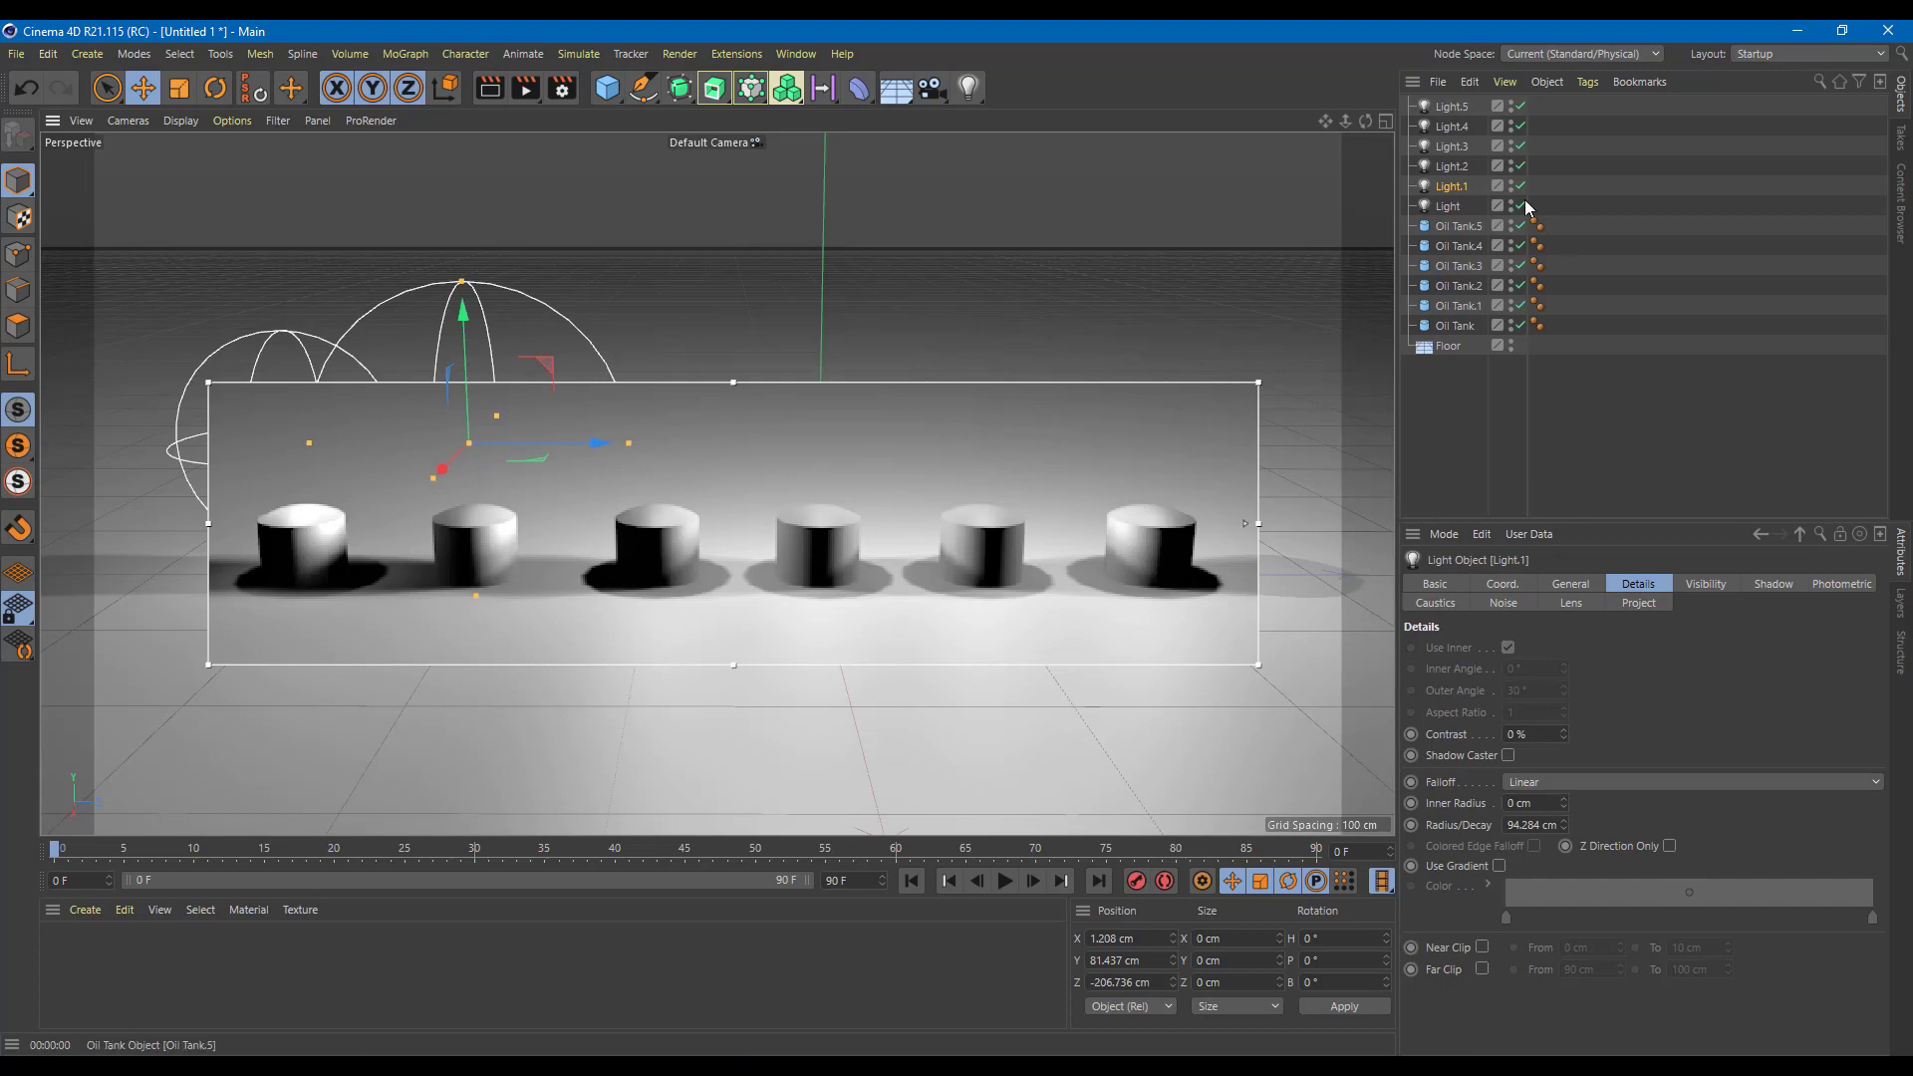
- Give Light.2 a Step falloff with a radius of about 101 cm
{"action": "left_click", "coordinate": [1452, 166]}
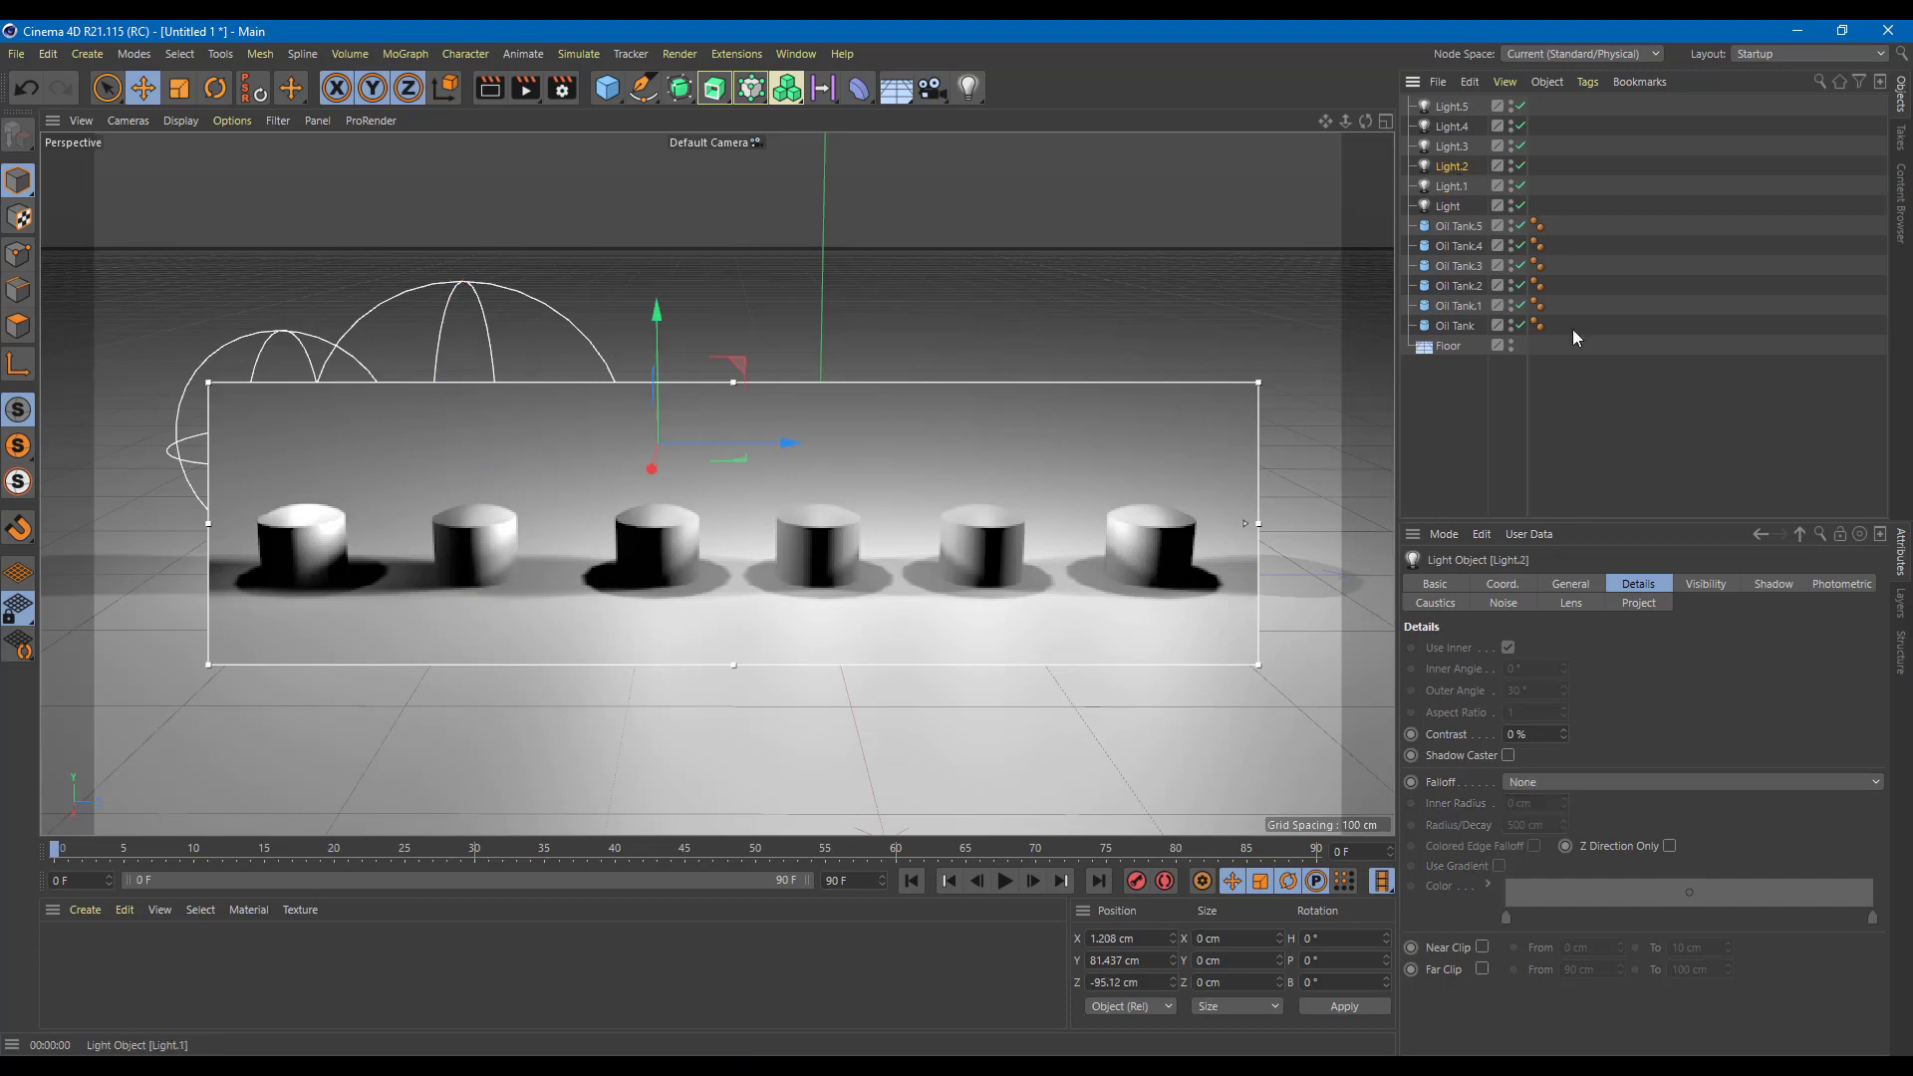
{"action": "left_click", "coordinate": [1579, 782]}
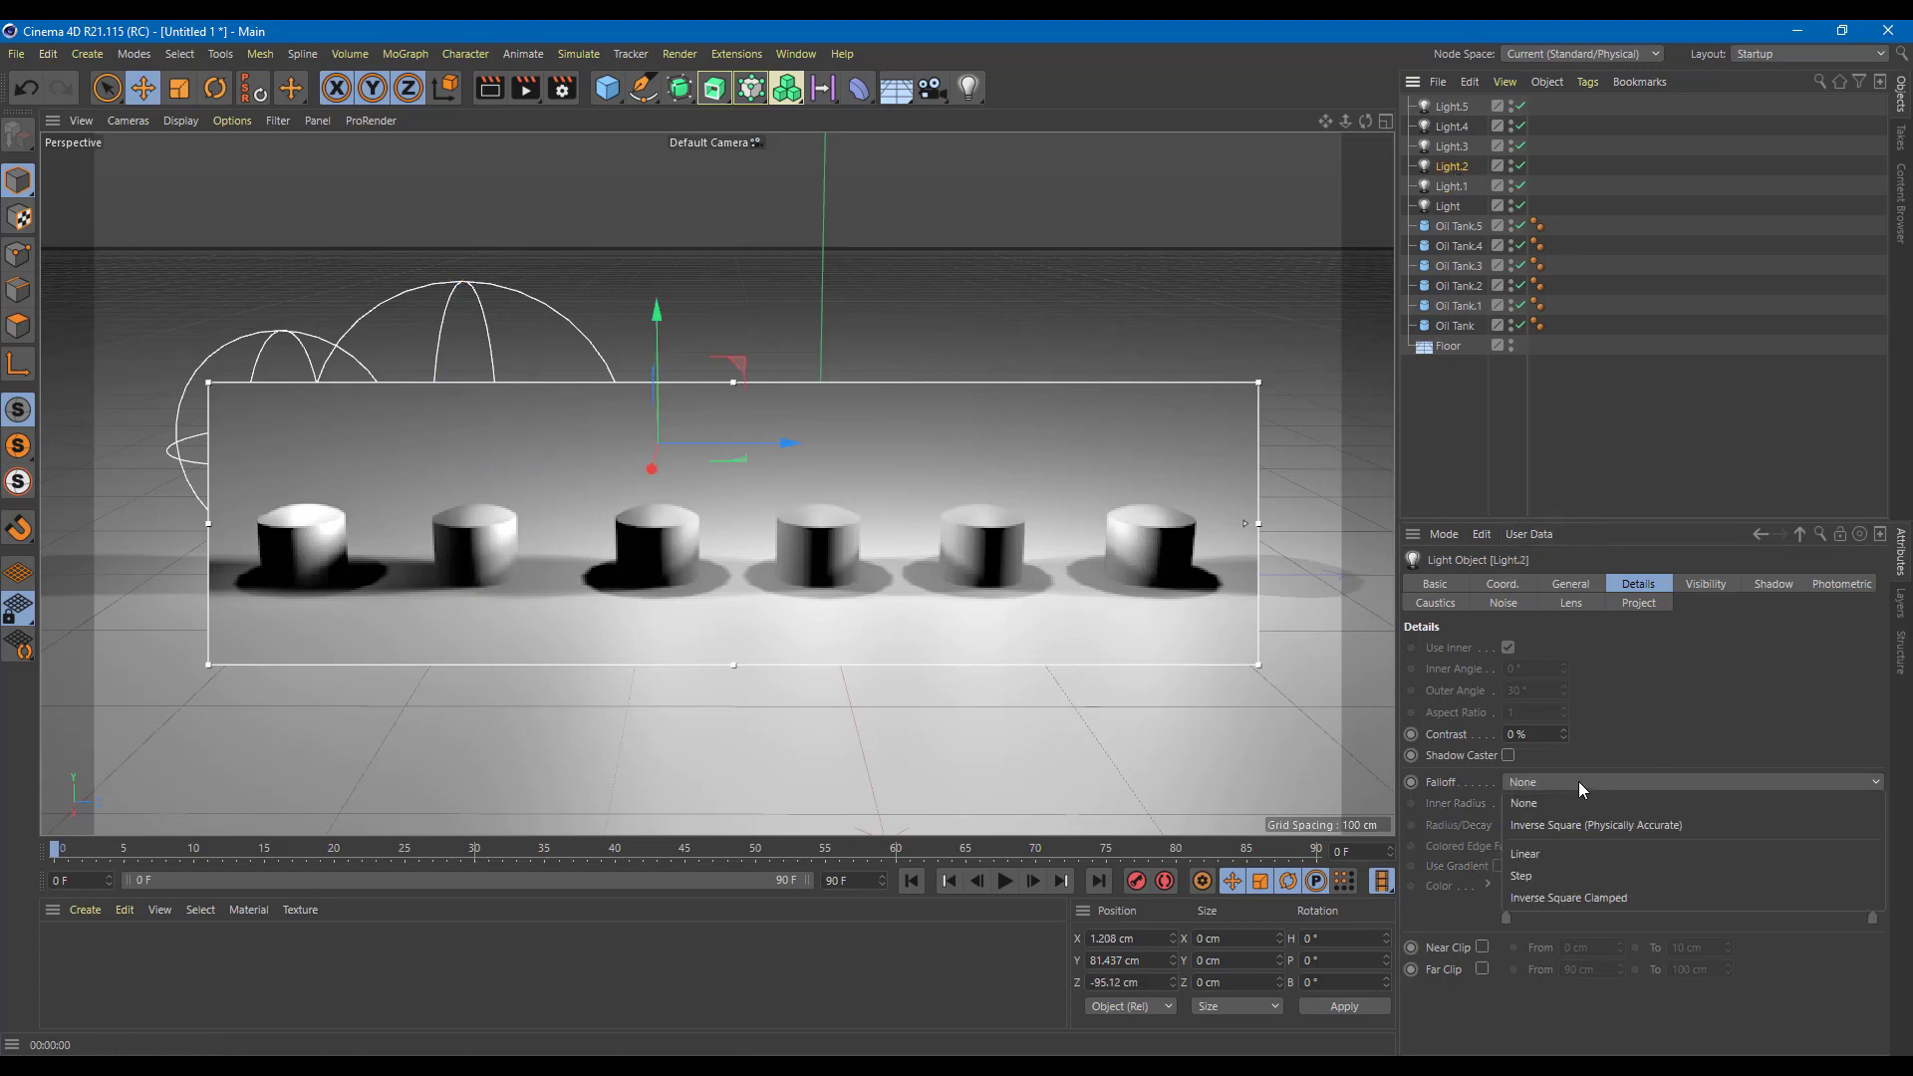
{"action": "left_click", "coordinate": [1546, 873]}
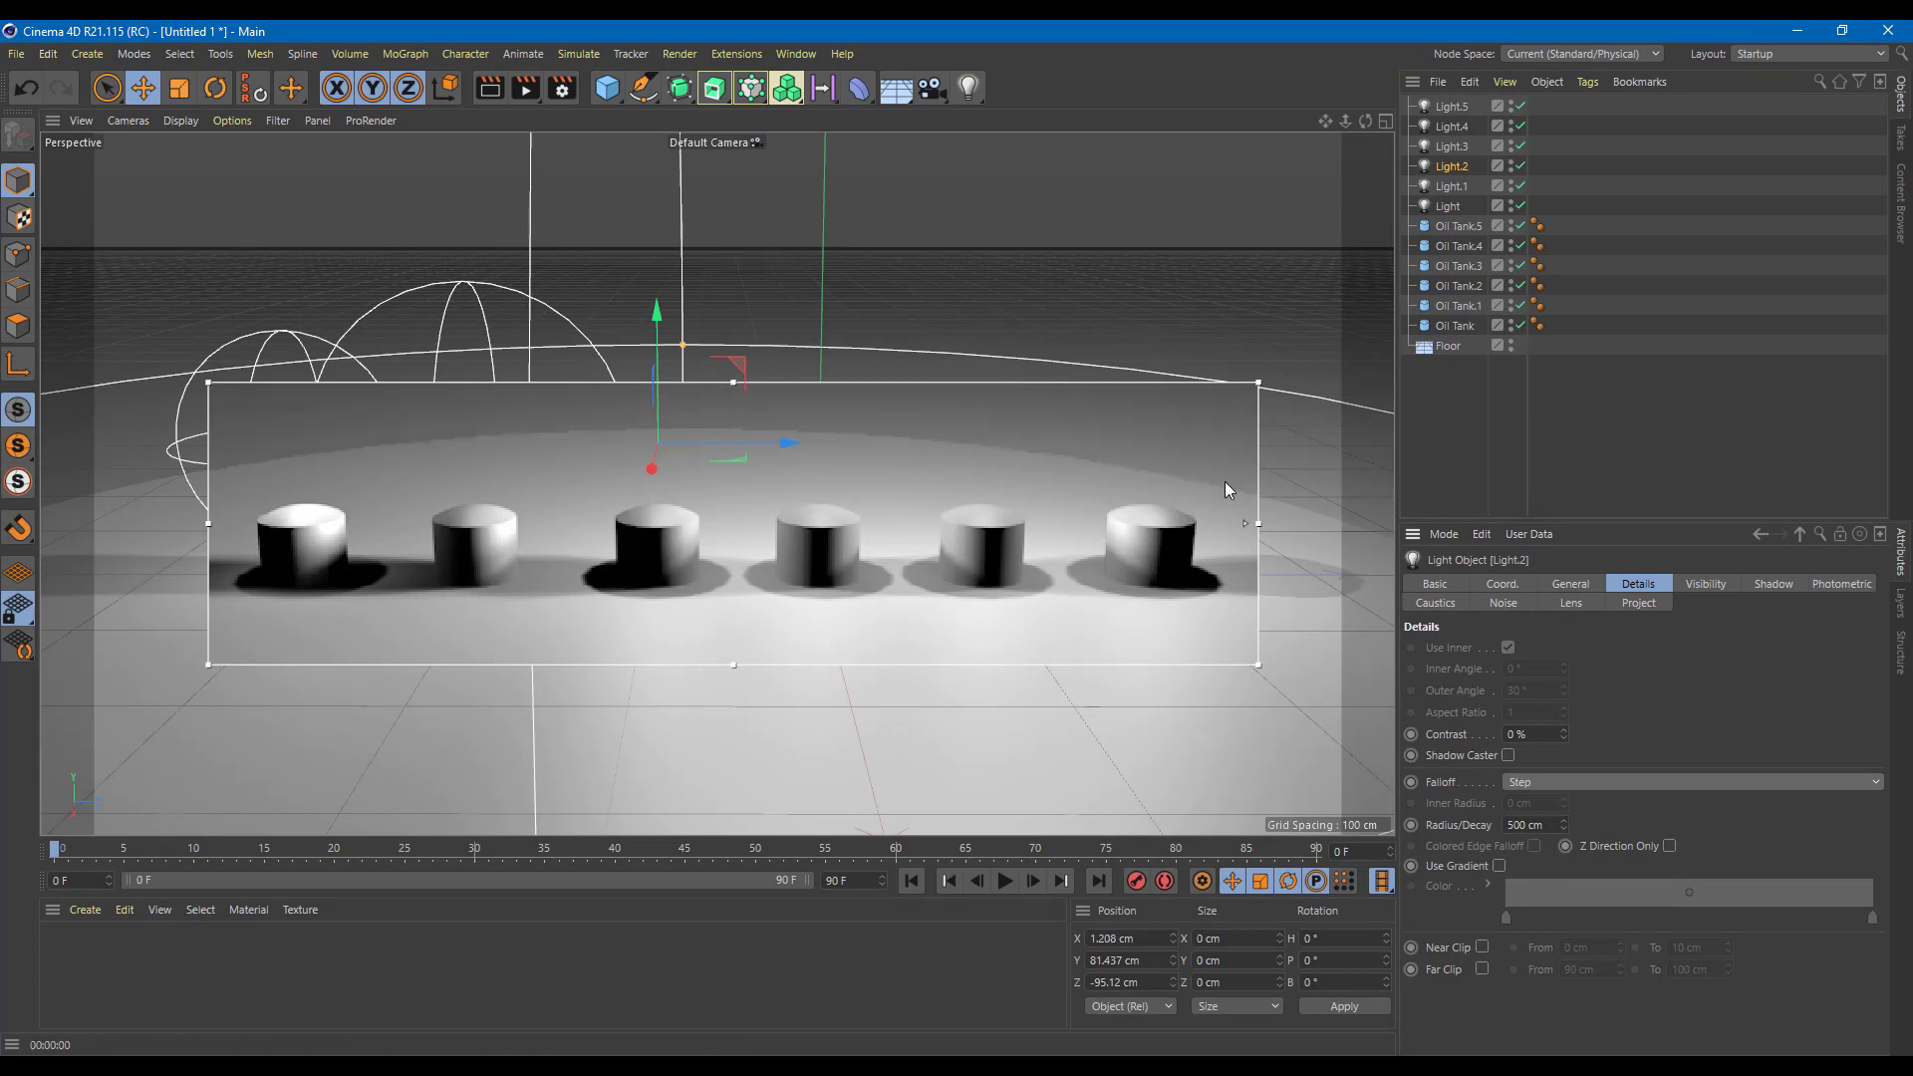
{"action": "scroll", "coordinate": [756, 426], "scroll_direction": "down", "scroll_amount": 5}
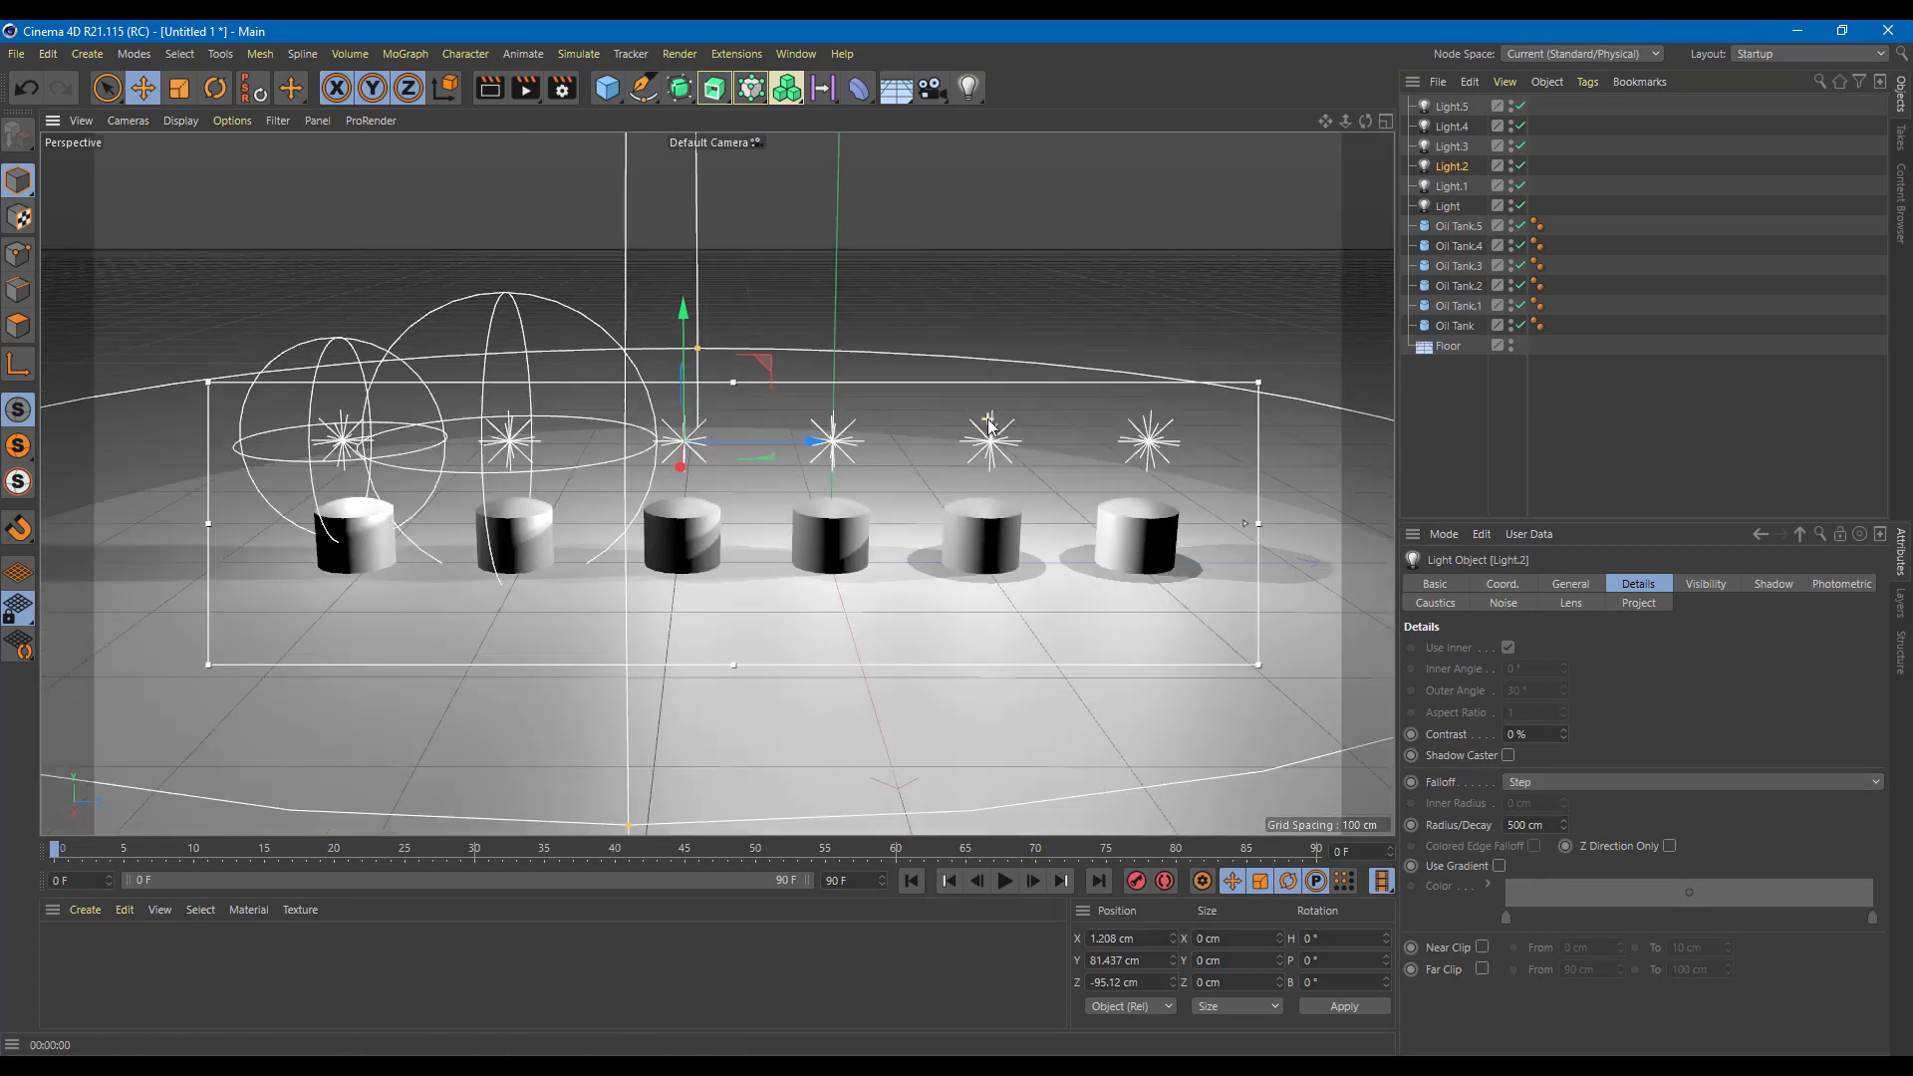
{"action": "scroll", "coordinate": [1222, 435], "scroll_direction": "up", "scroll_amount": 3}
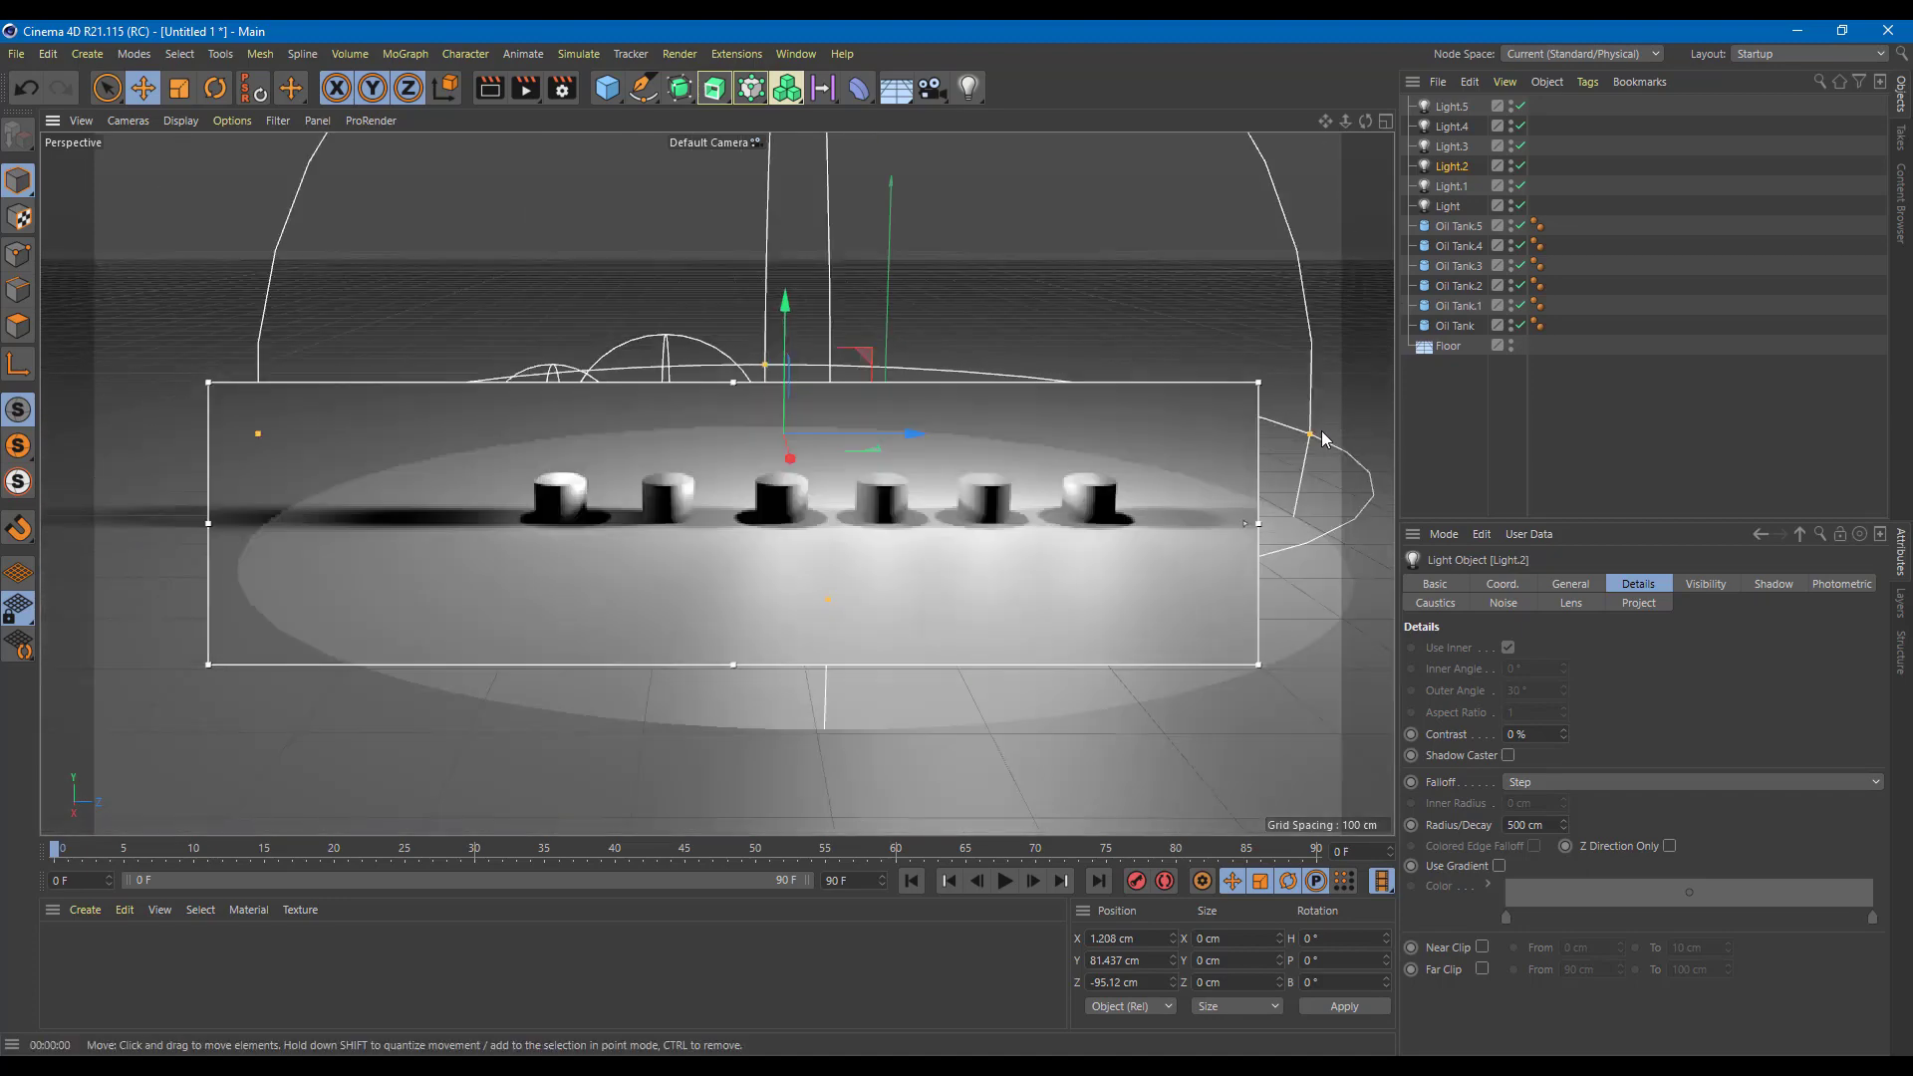
{"action": "left_click_drag", "start_coordinate": [1309, 434], "coordinate": [882, 474]}
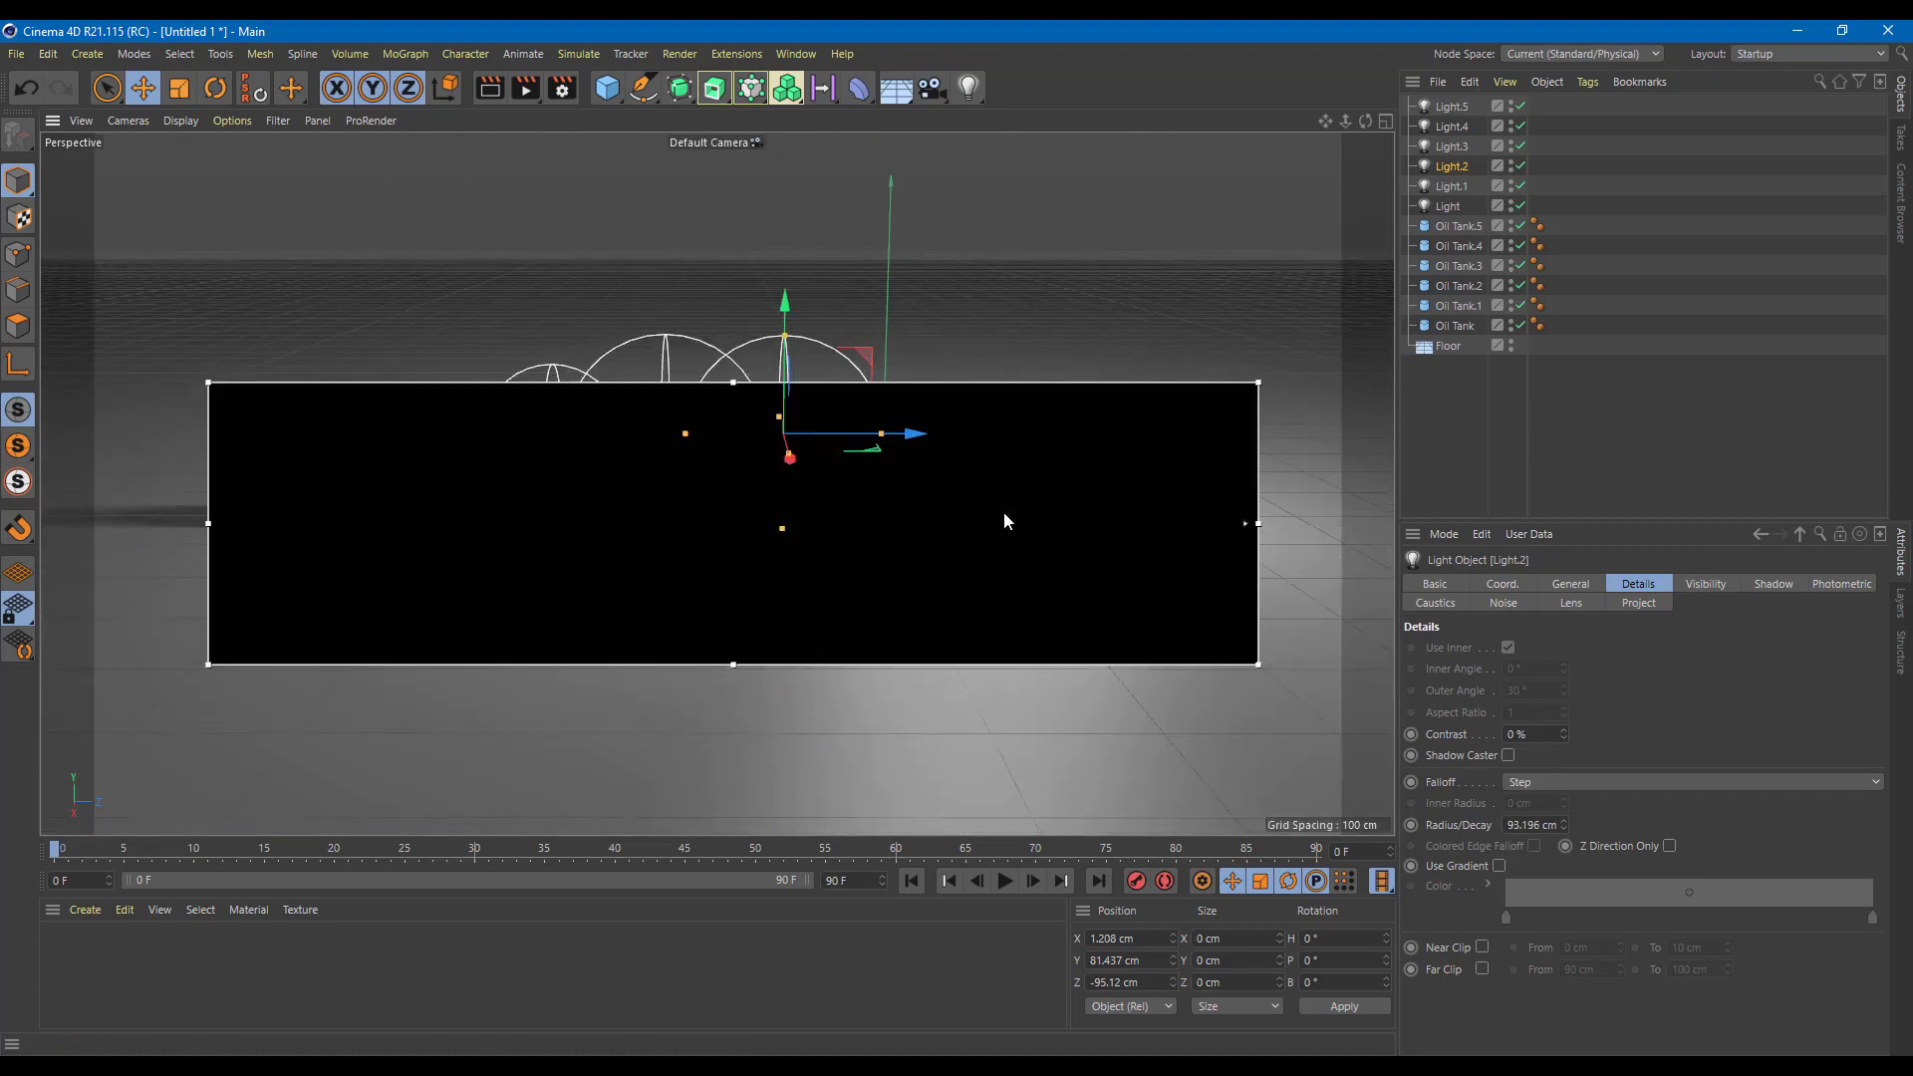
{"action": "scroll", "coordinate": [1096, 499], "scroll_direction": "up", "scroll_amount": 3}
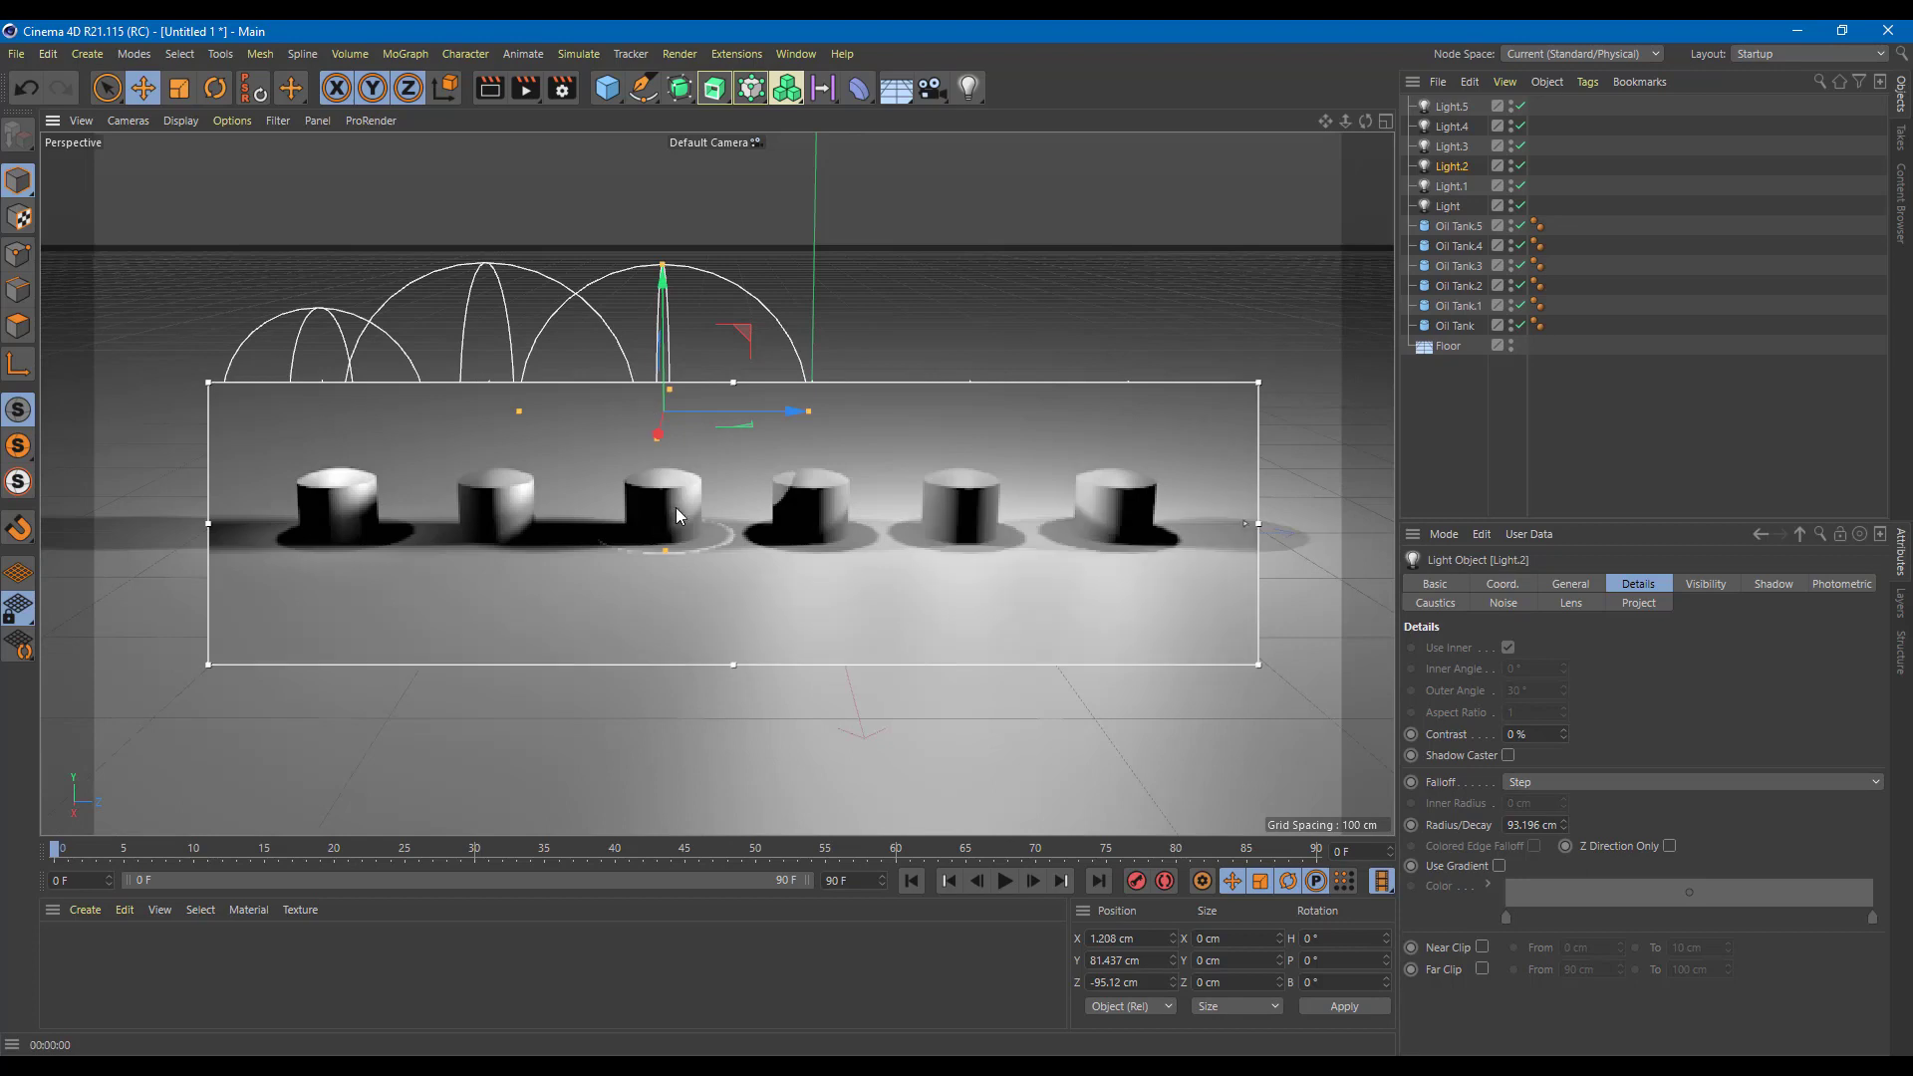
{"action": "left_click_drag", "start_coordinate": [805, 415], "coordinate": [821, 411]}
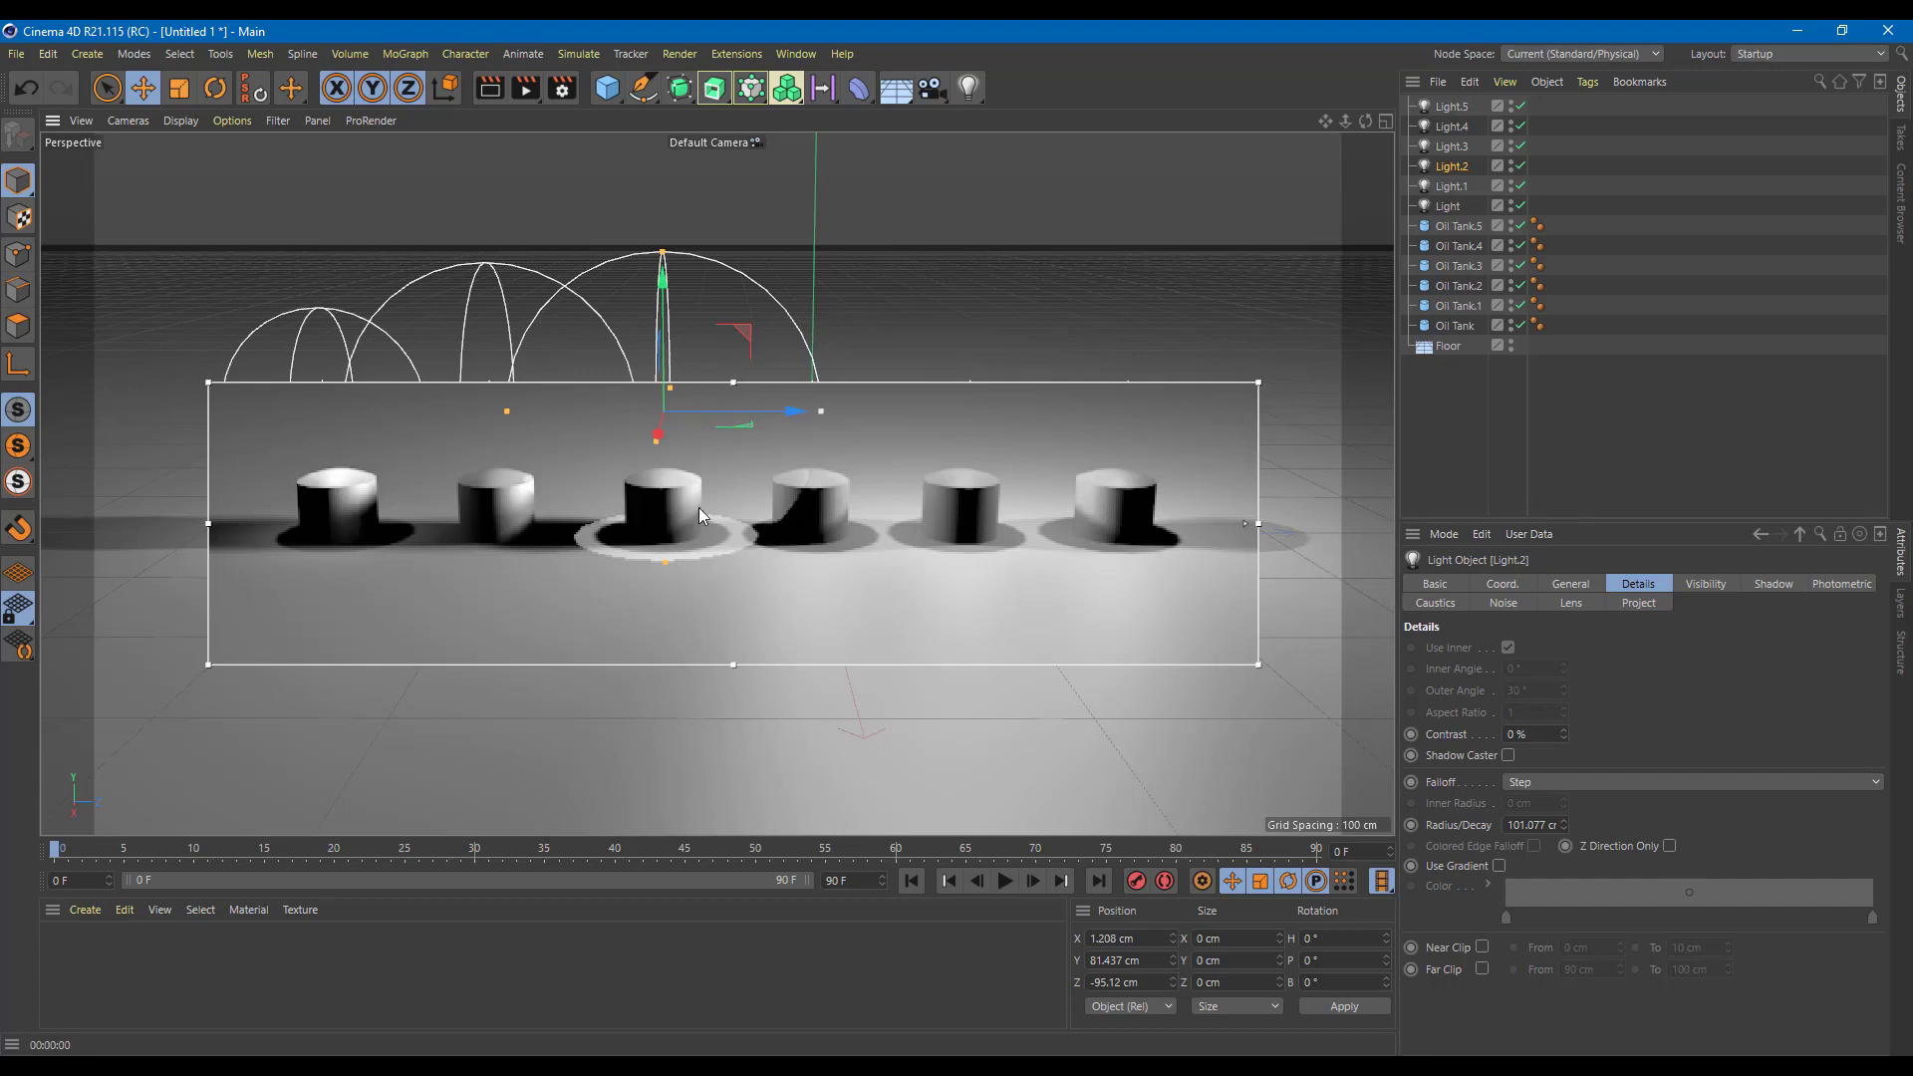
{"action": "scroll", "coordinate": [697, 498], "scroll_direction": "up", "scroll_amount": 1}
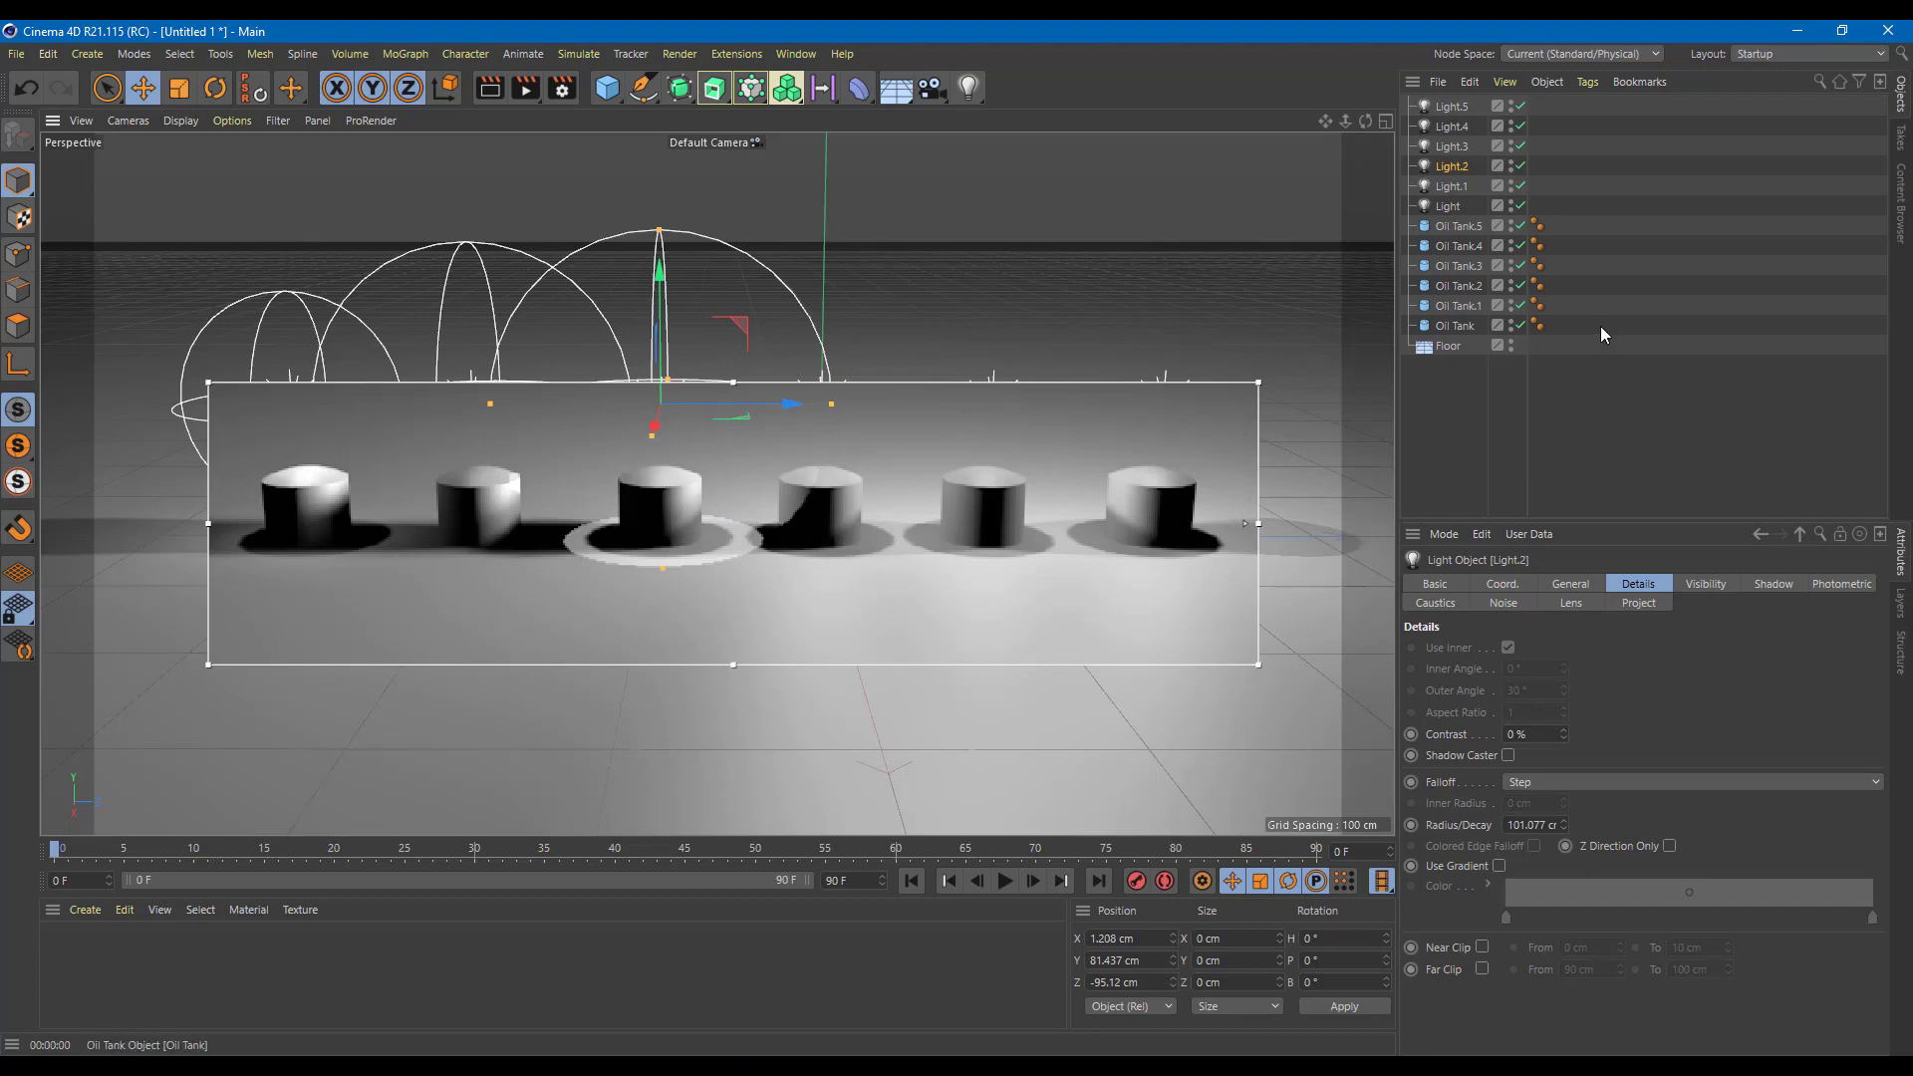
- Set Light.3's falloff to Inverse Square Clamped with a radius of about 86 cm
{"action": "left_click", "coordinate": [1452, 146]}
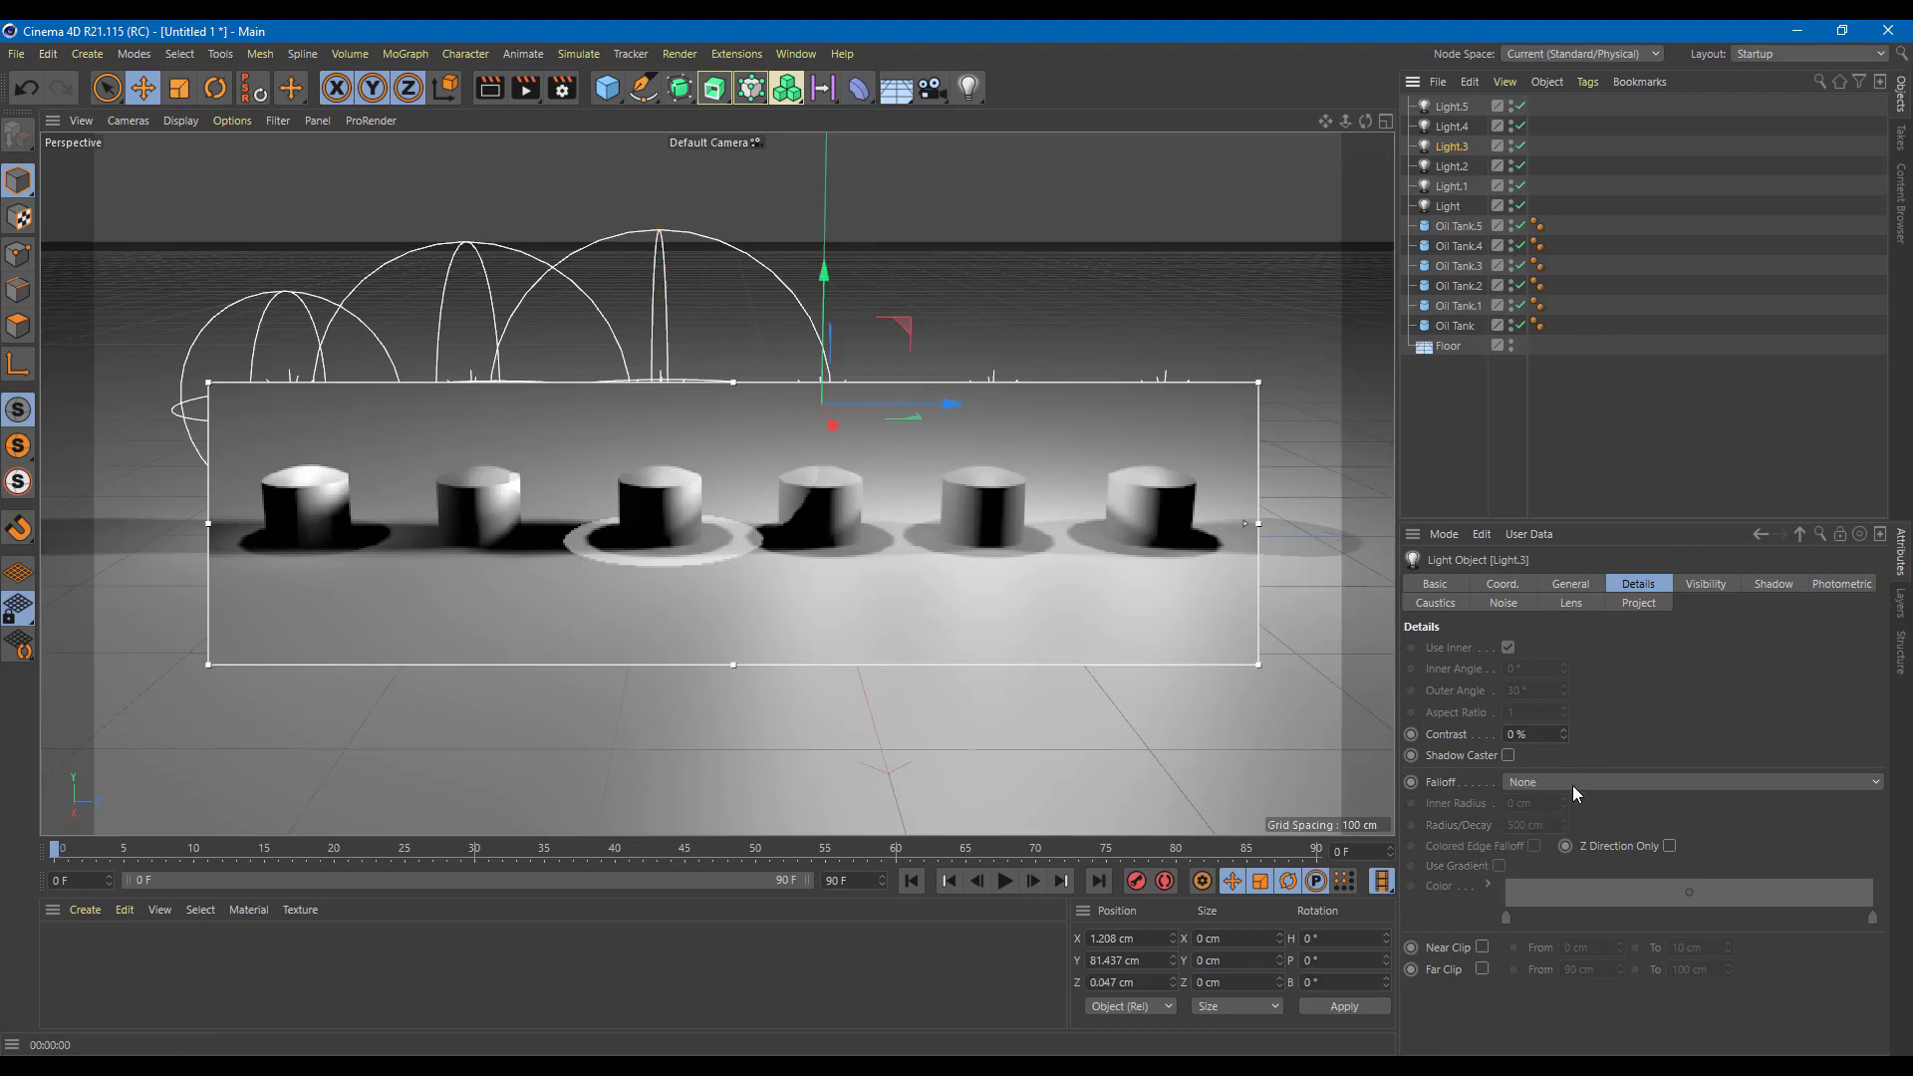
{"action": "left_click", "coordinate": [1573, 786]}
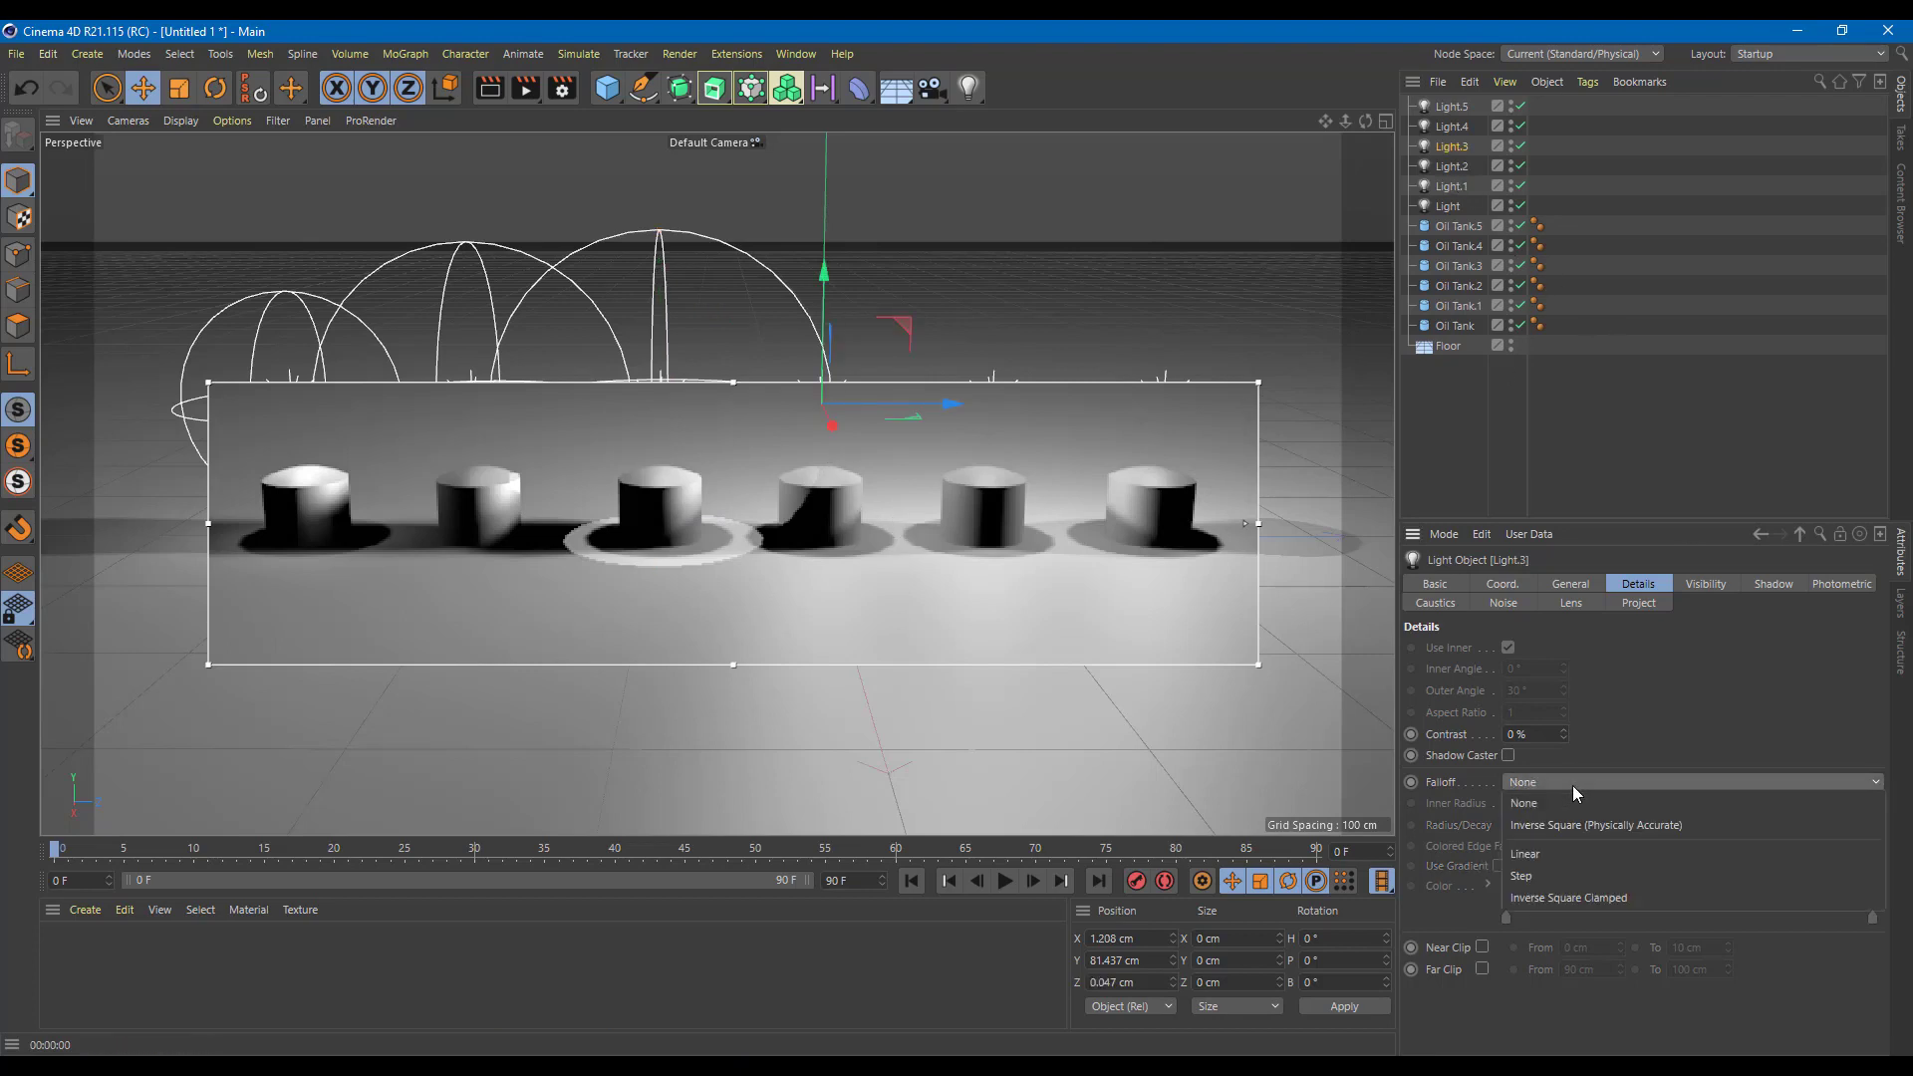
{"action": "left_click", "coordinate": [1578, 899]}
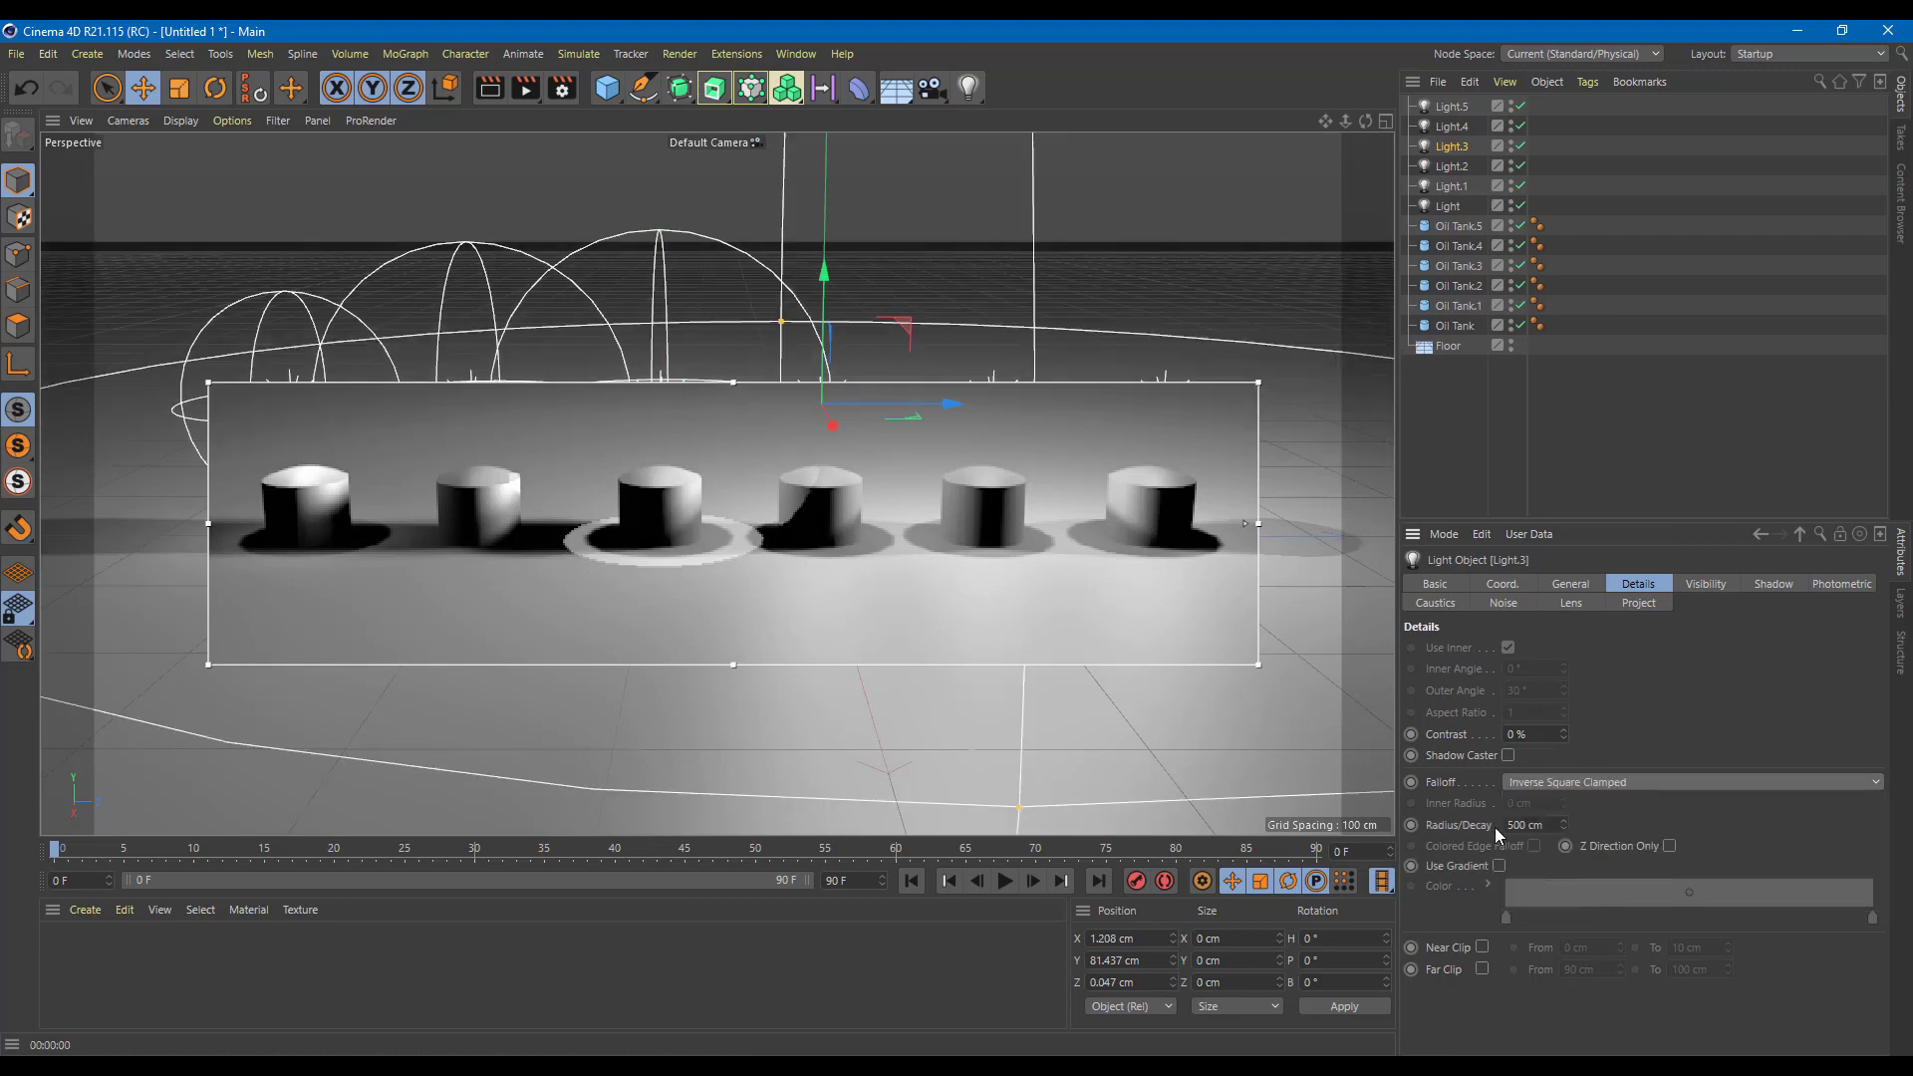
{"action": "scroll", "coordinate": [1006, 572], "scroll_direction": "down", "scroll_amount": 5}
{"action": "scroll", "coordinate": [1050, 562], "scroll_direction": "up", "scroll_amount": 3}
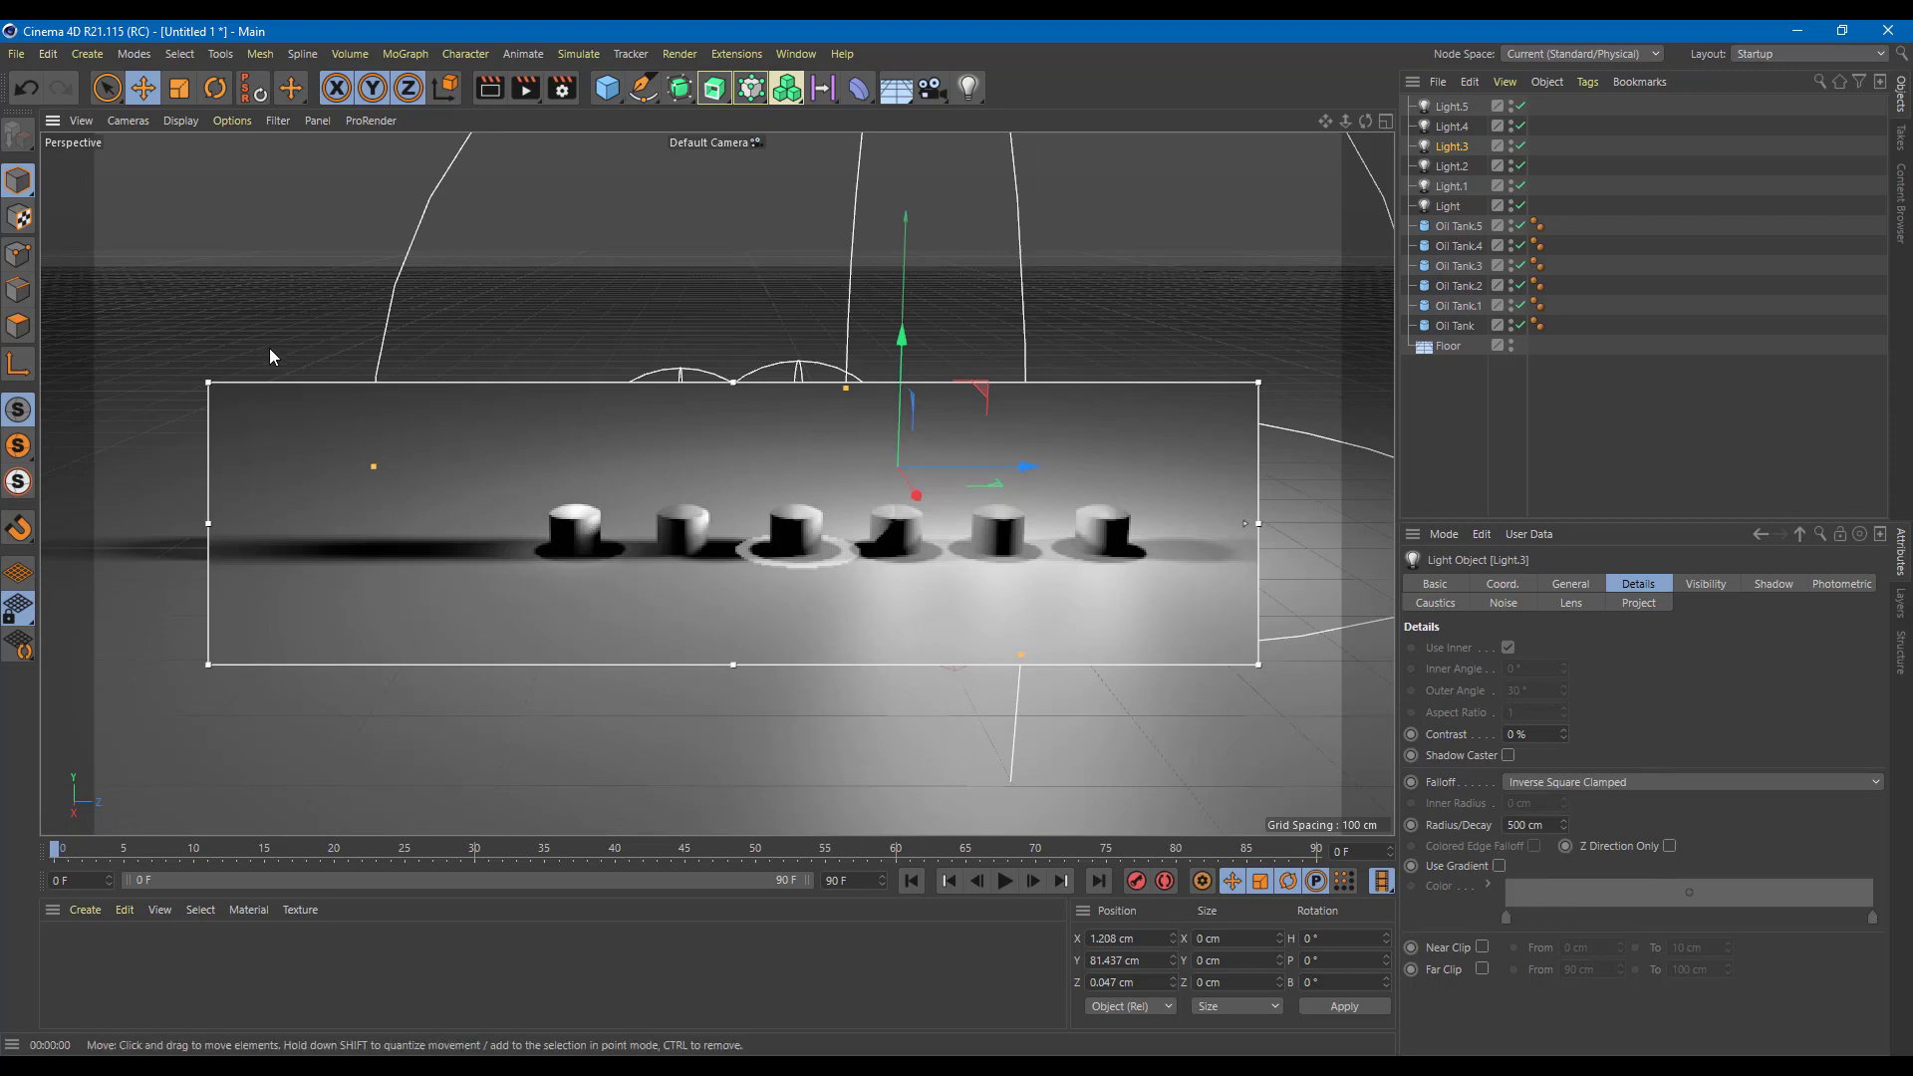
{"action": "left_click_drag", "start_coordinate": [373, 466], "coordinate": [619, 570]}
{"action": "scroll", "coordinate": [1001, 469], "scroll_direction": "up", "scroll_amount": 2}
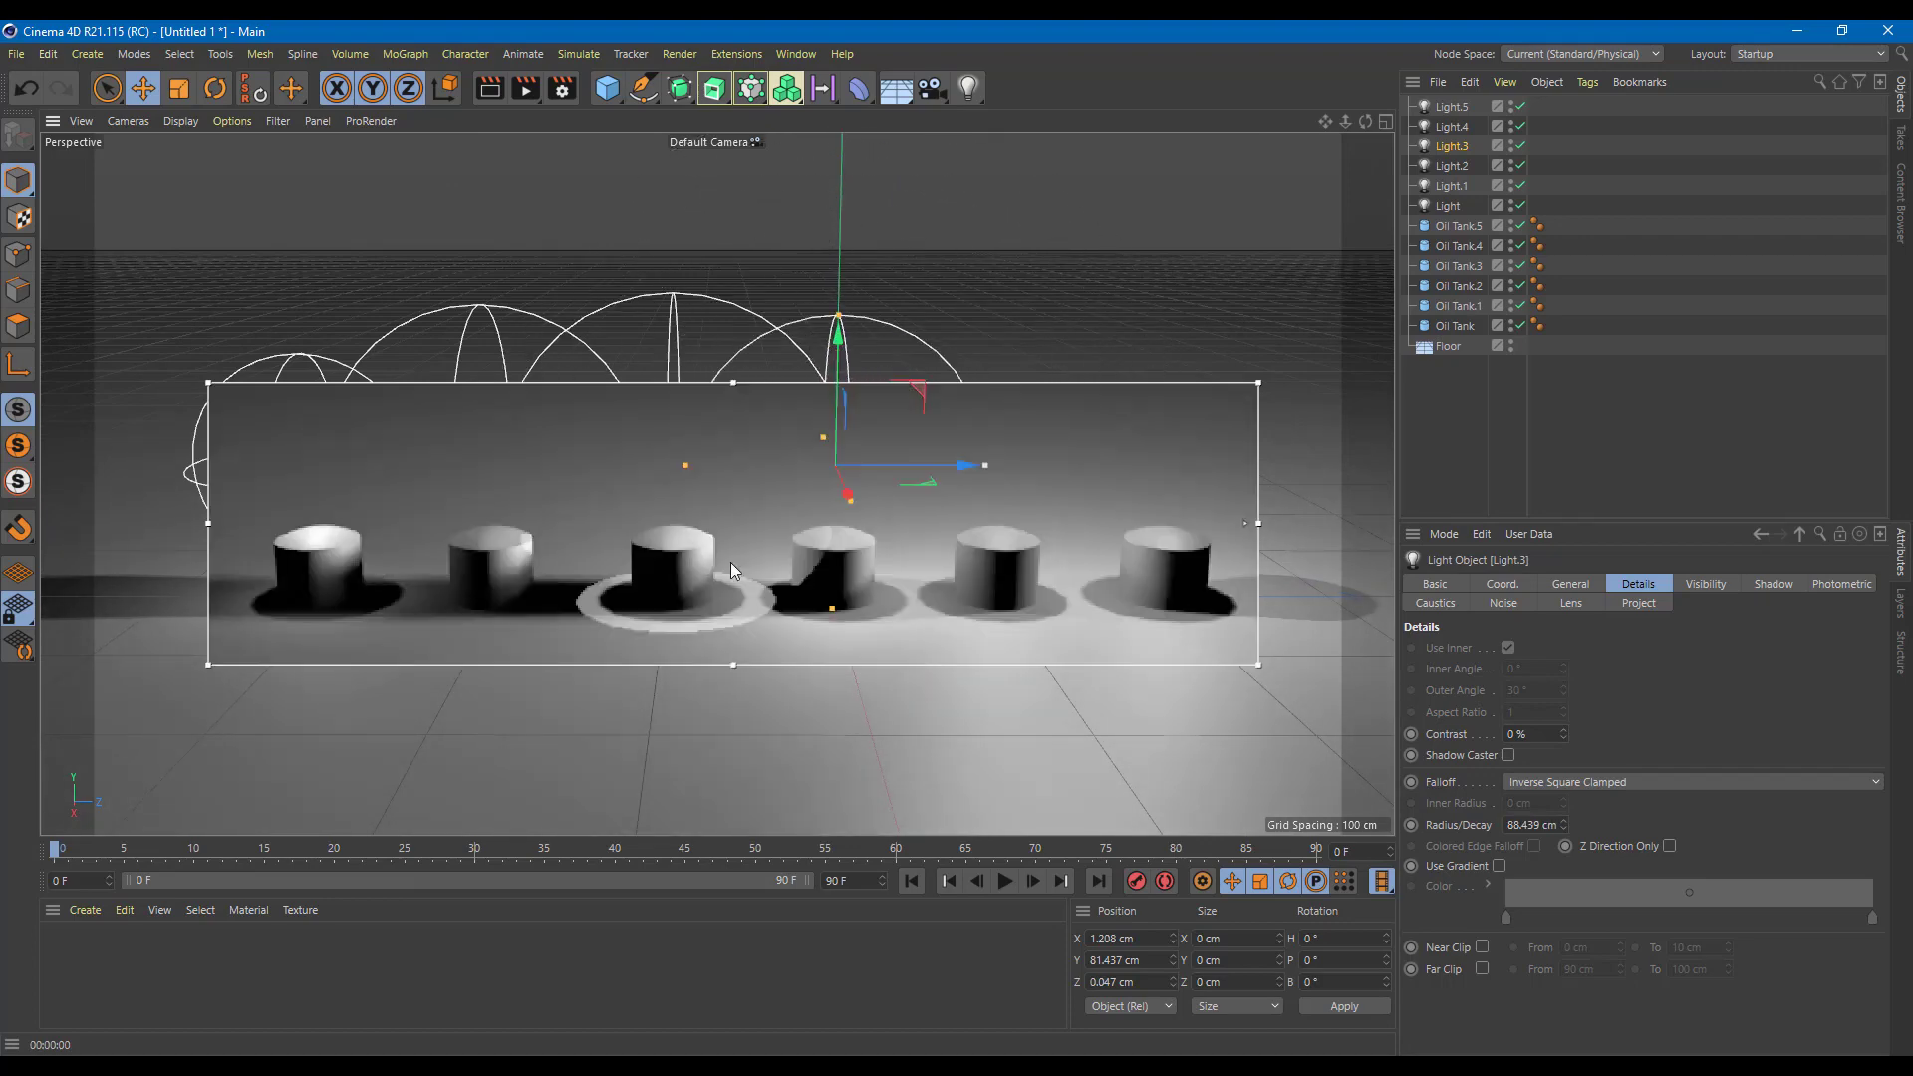
{"action": "left_click_drag", "start_coordinate": [982, 466], "coordinate": [979, 466]}
{"action": "scroll", "coordinate": [959, 585], "scroll_direction": "up", "scroll_amount": 2}
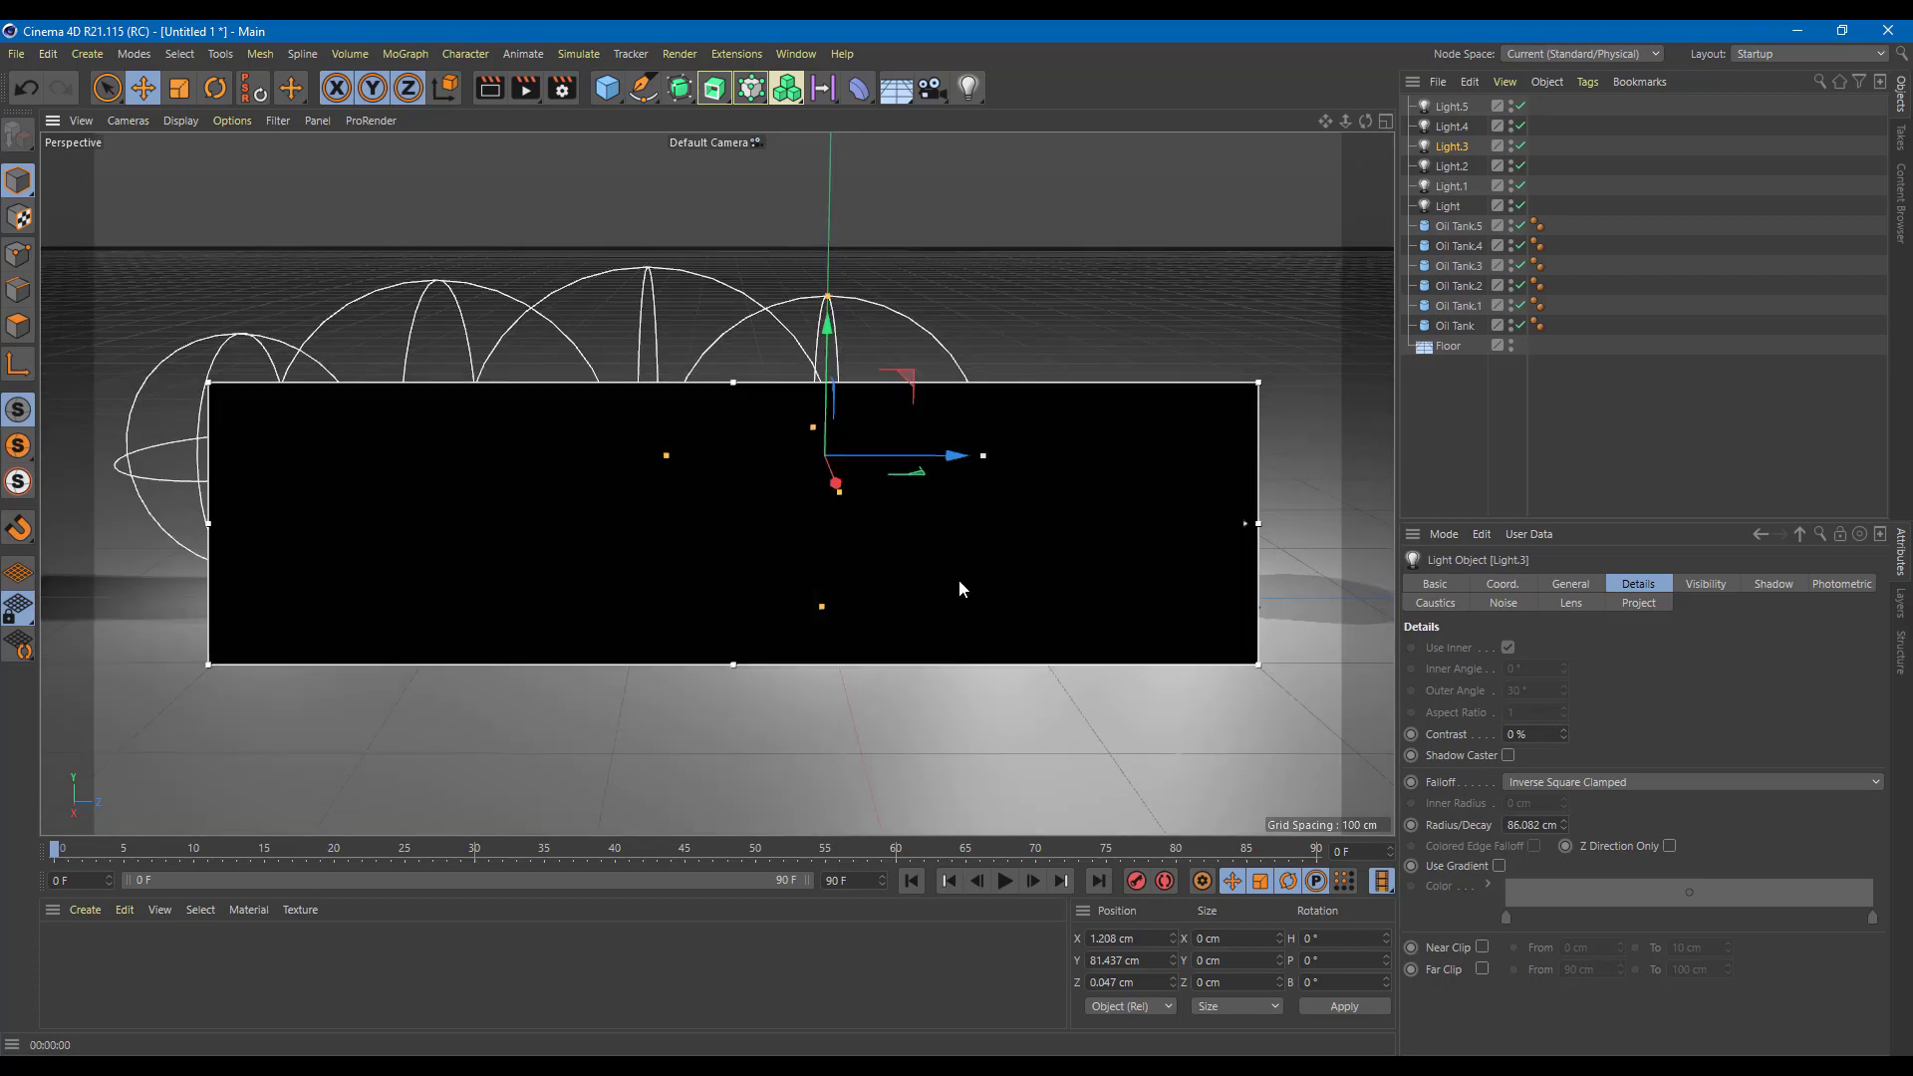
{"action": "scroll", "coordinate": [959, 580], "scroll_direction": "down", "scroll_amount": 2}
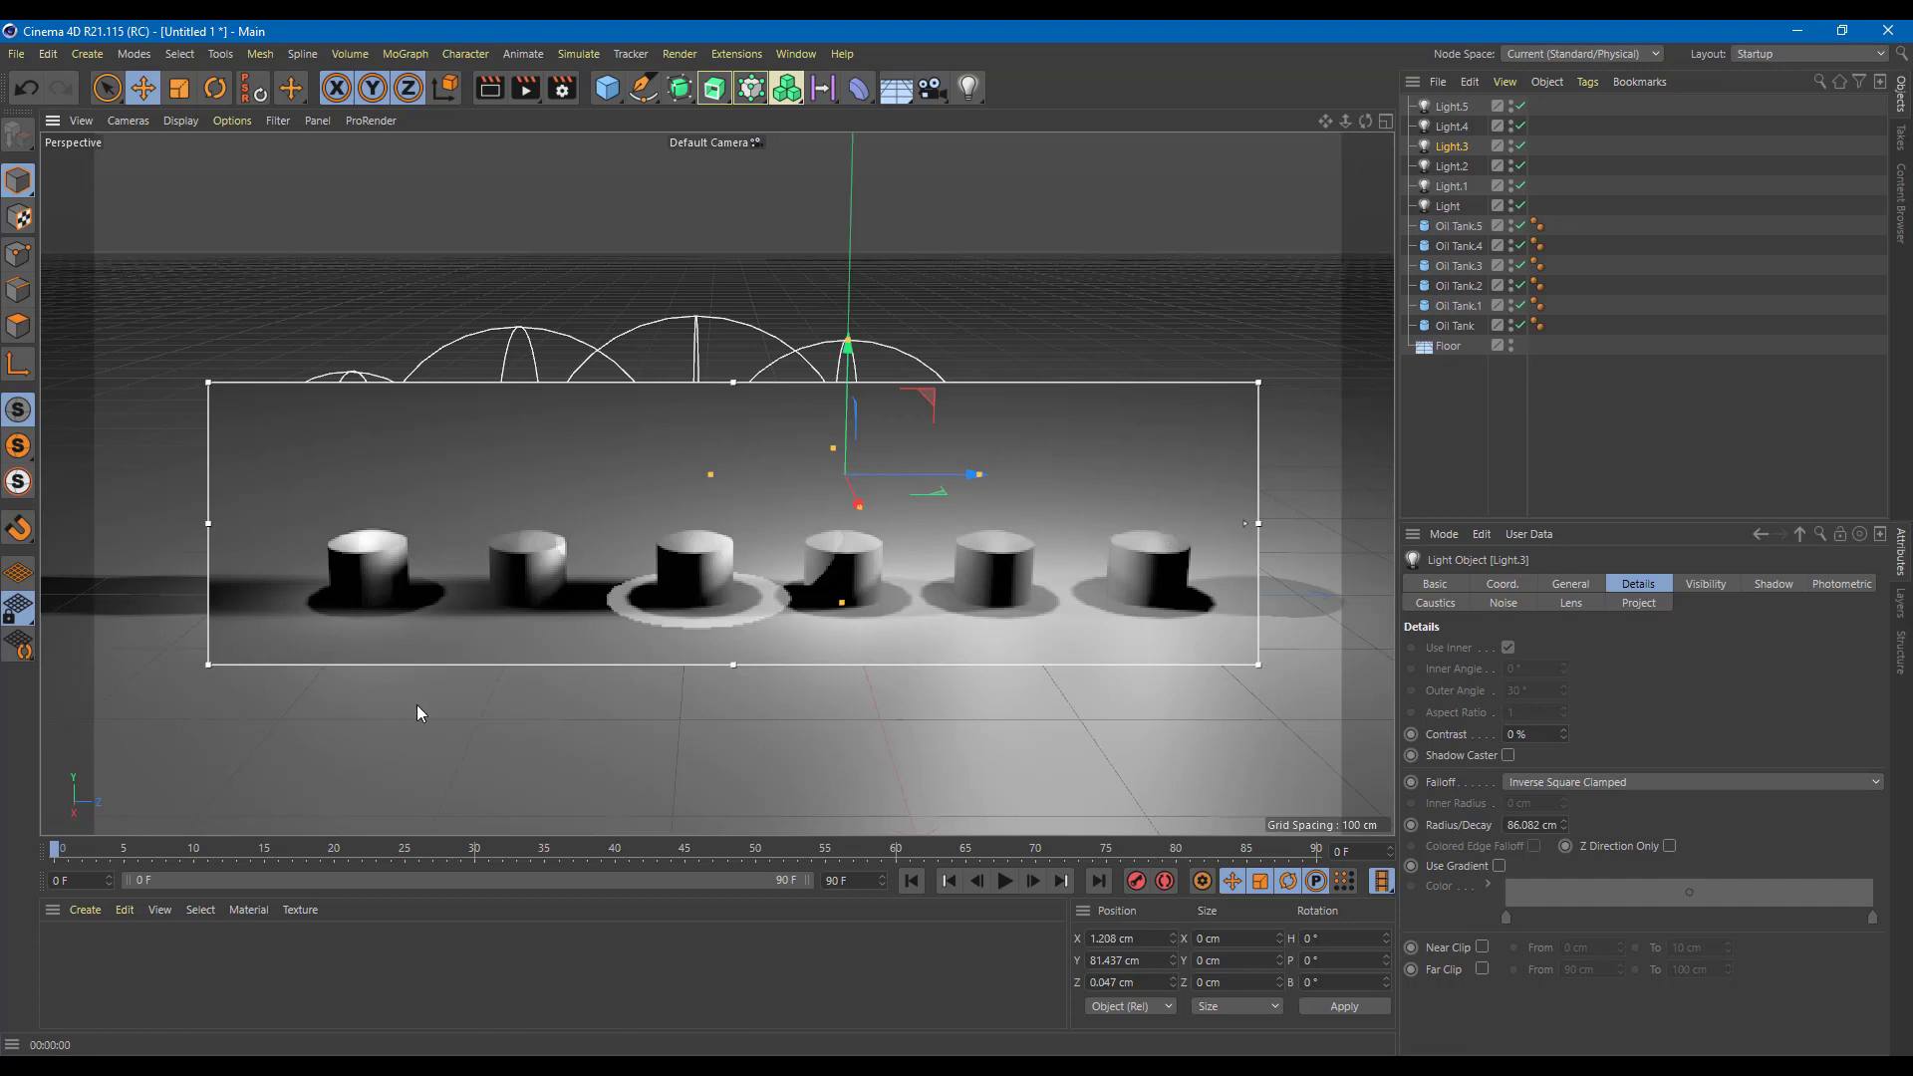
- Set Light.4's falloff to Linear and shrink its radius to about 162 cm
{"action": "left_click", "coordinate": [672, 320]}
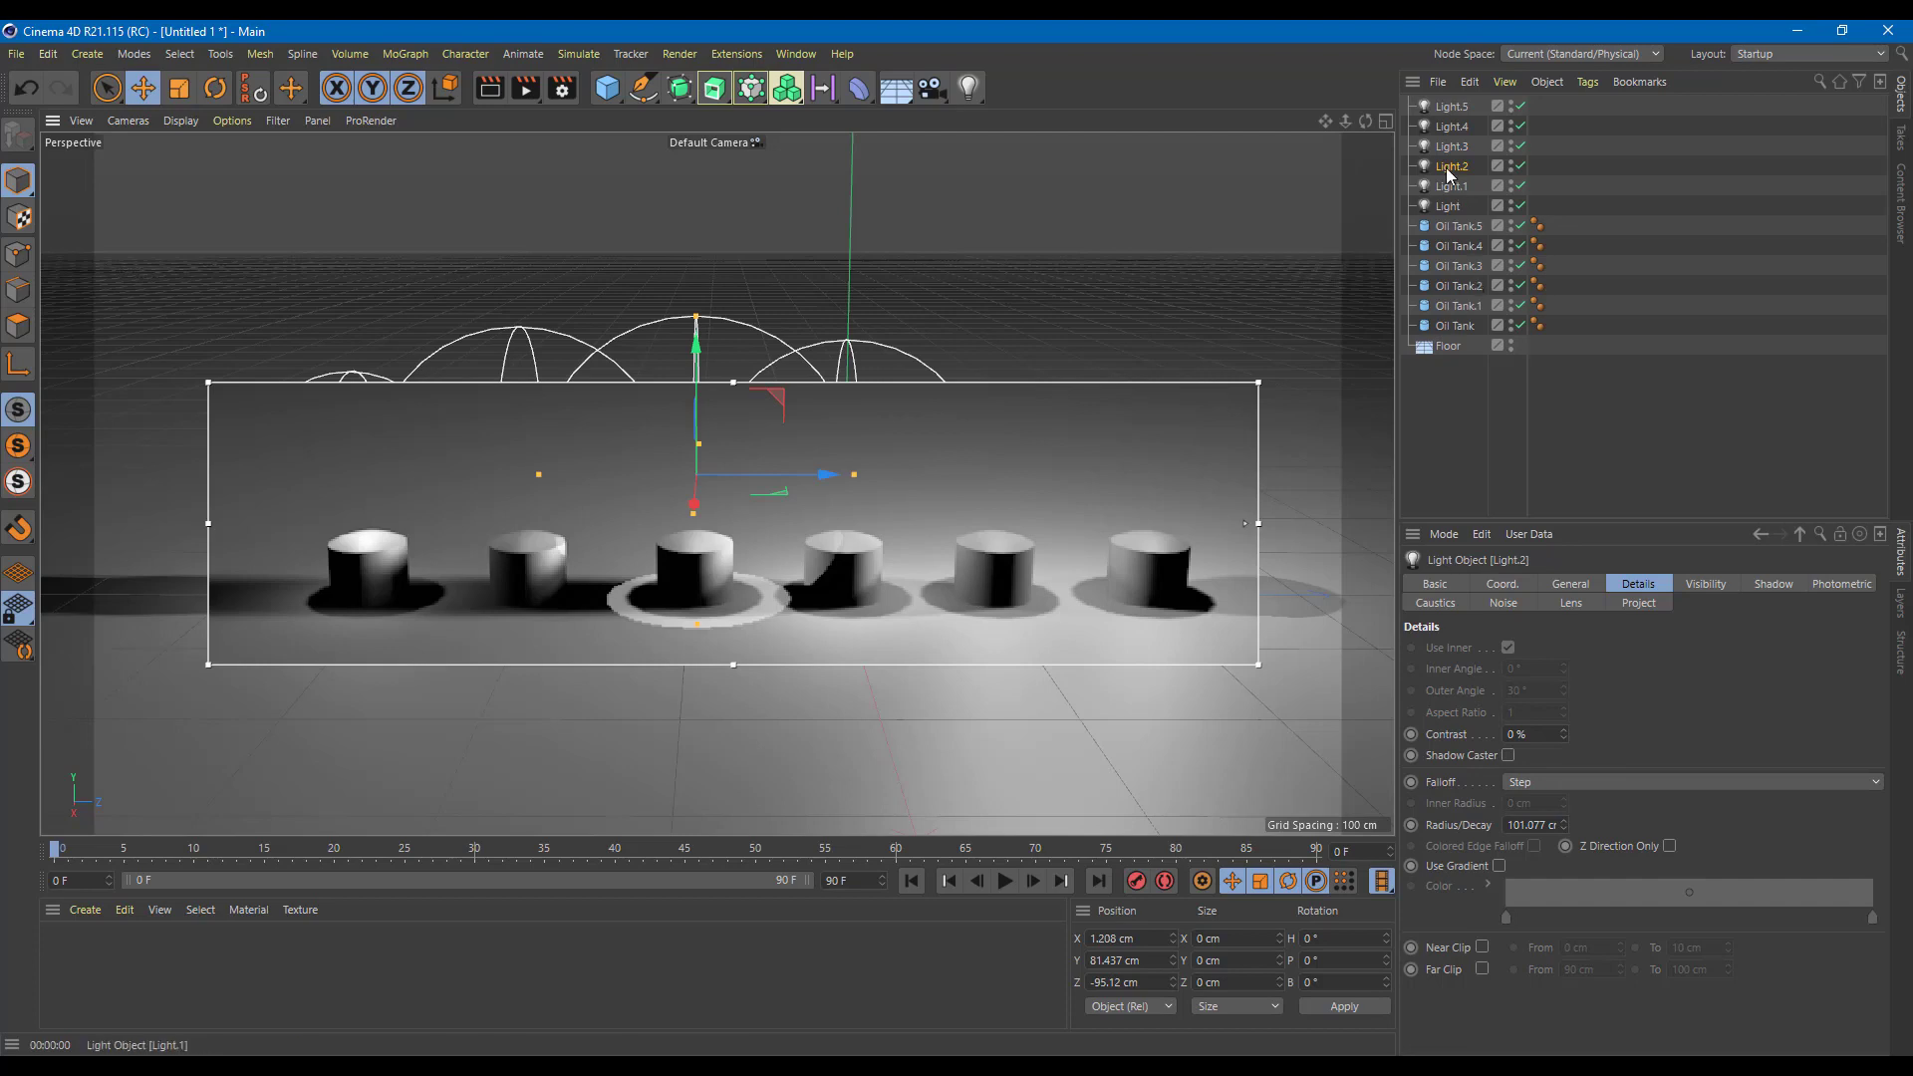
{"action": "left_click", "coordinate": [857, 368]}
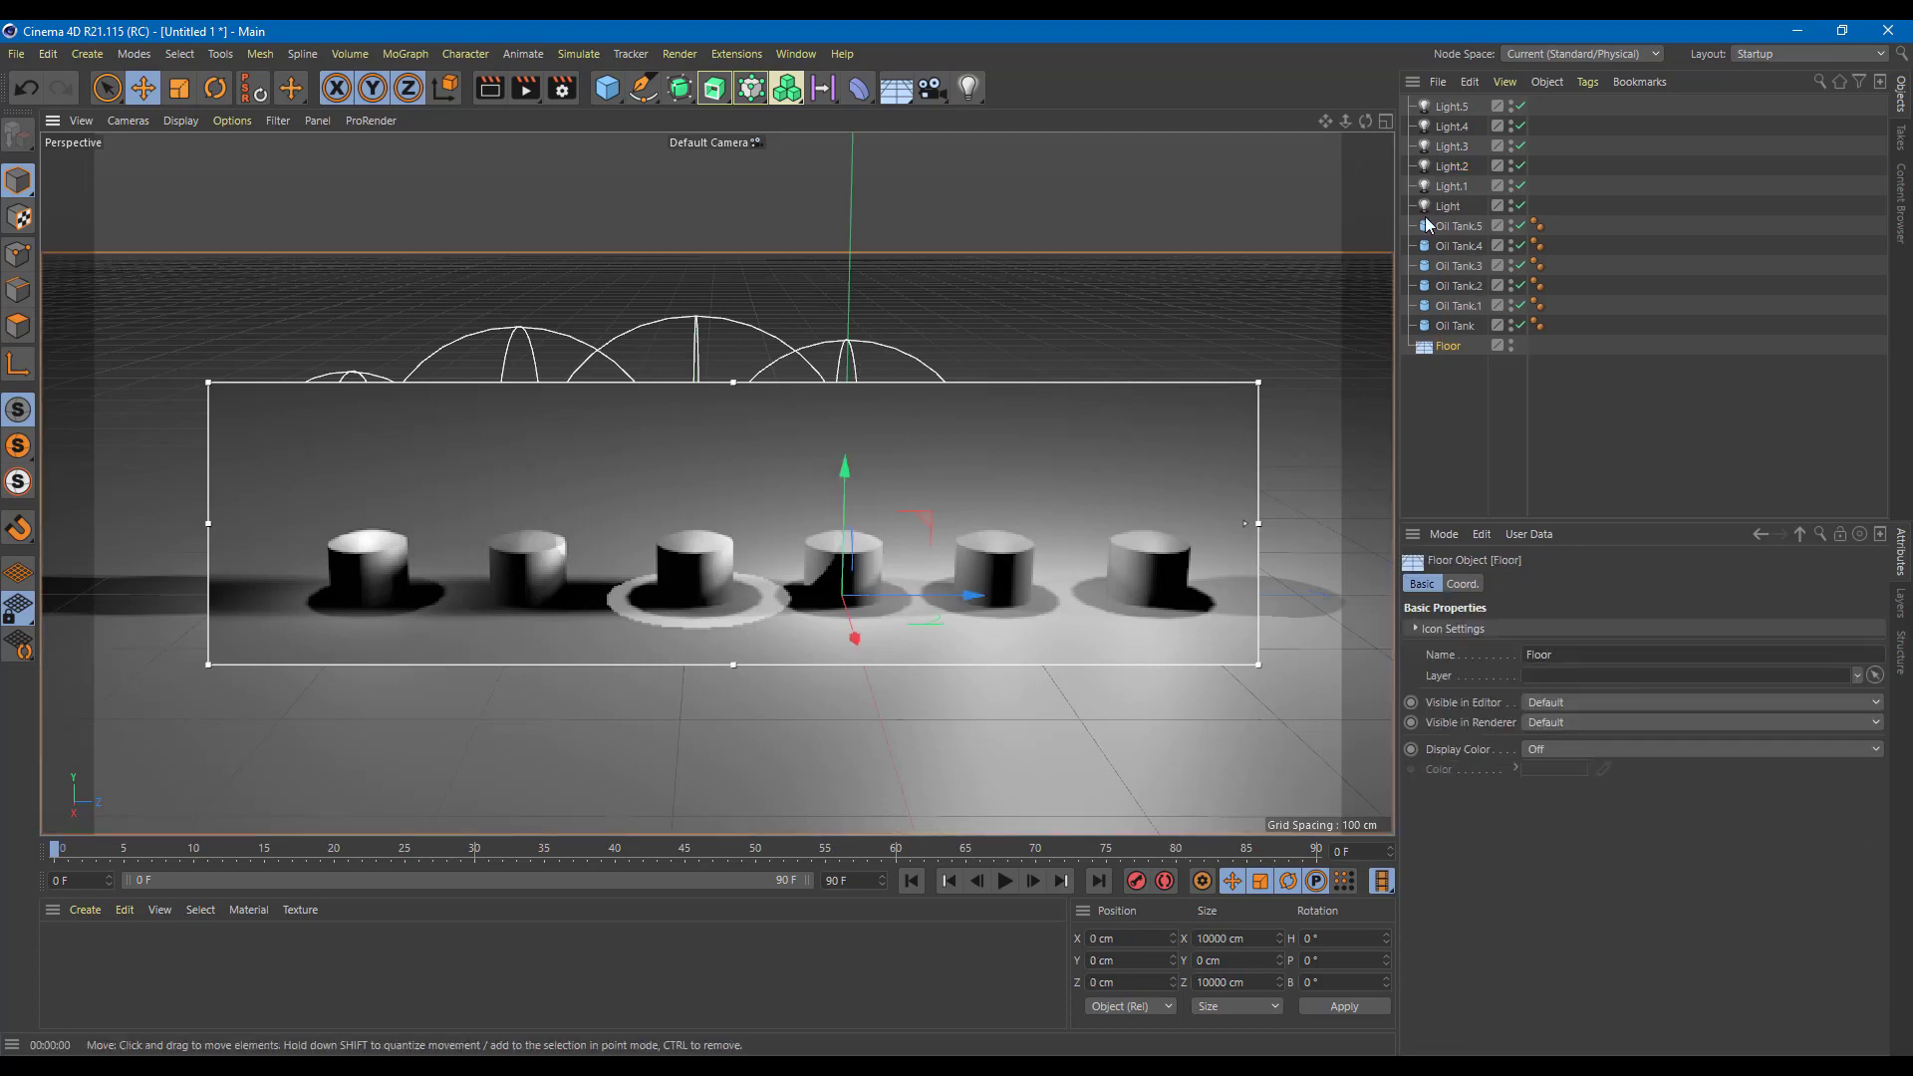
{"action": "left_click", "coordinate": [1454, 129]}
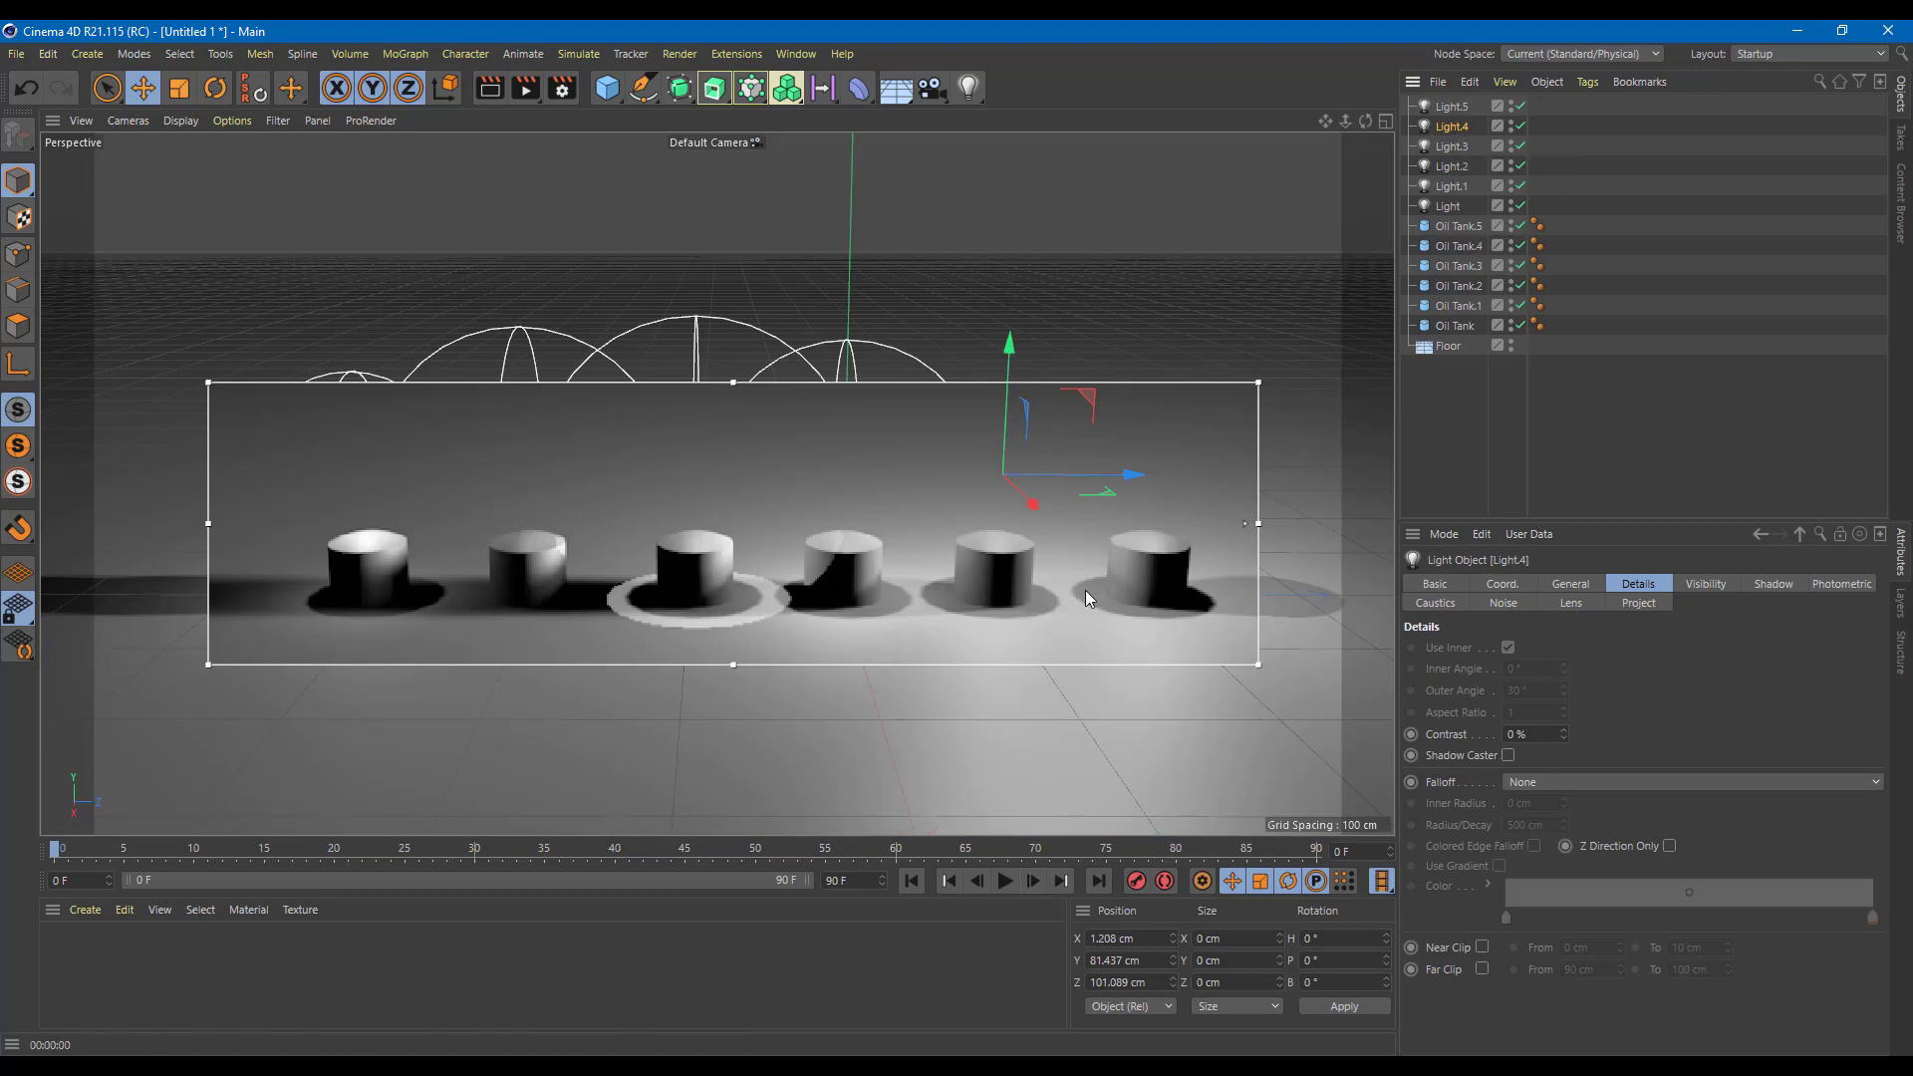
{"action": "left_click", "coordinate": [1598, 785]}
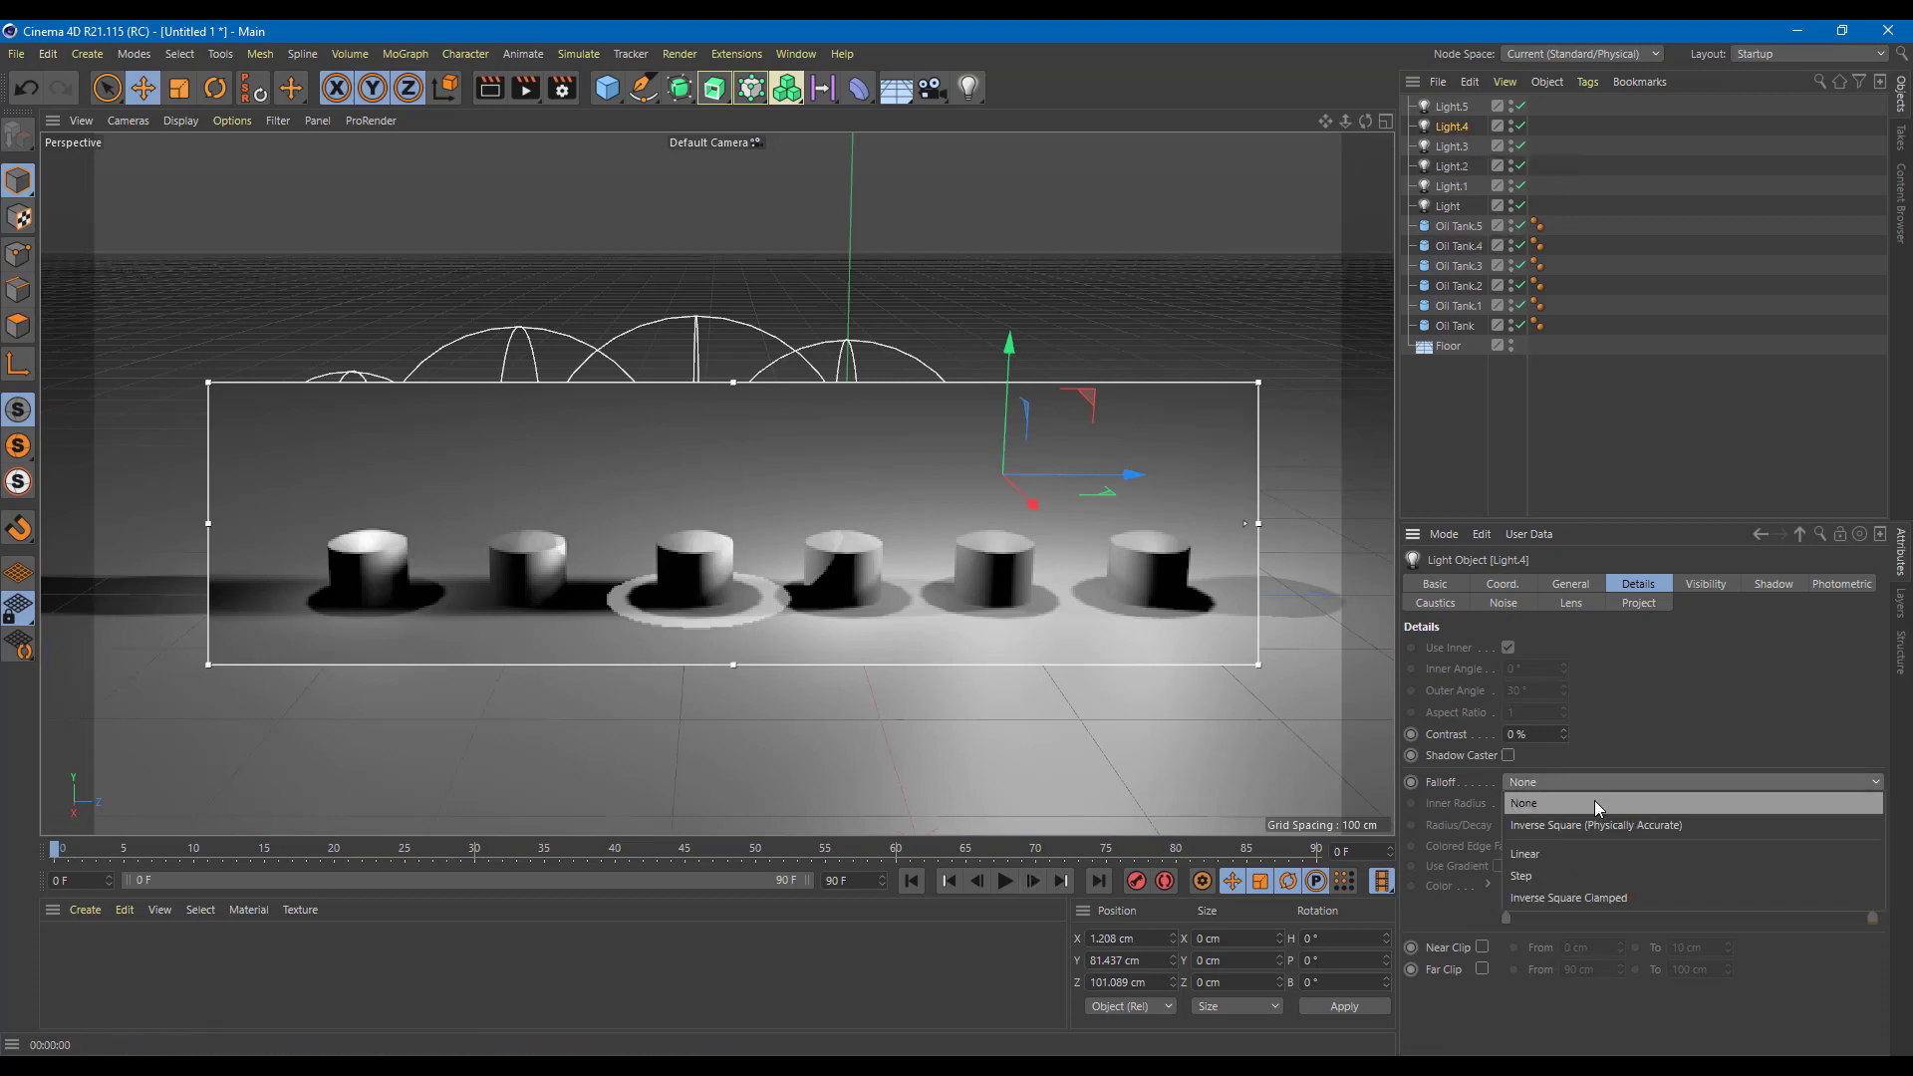
{"action": "left_click", "coordinate": [1562, 847]}
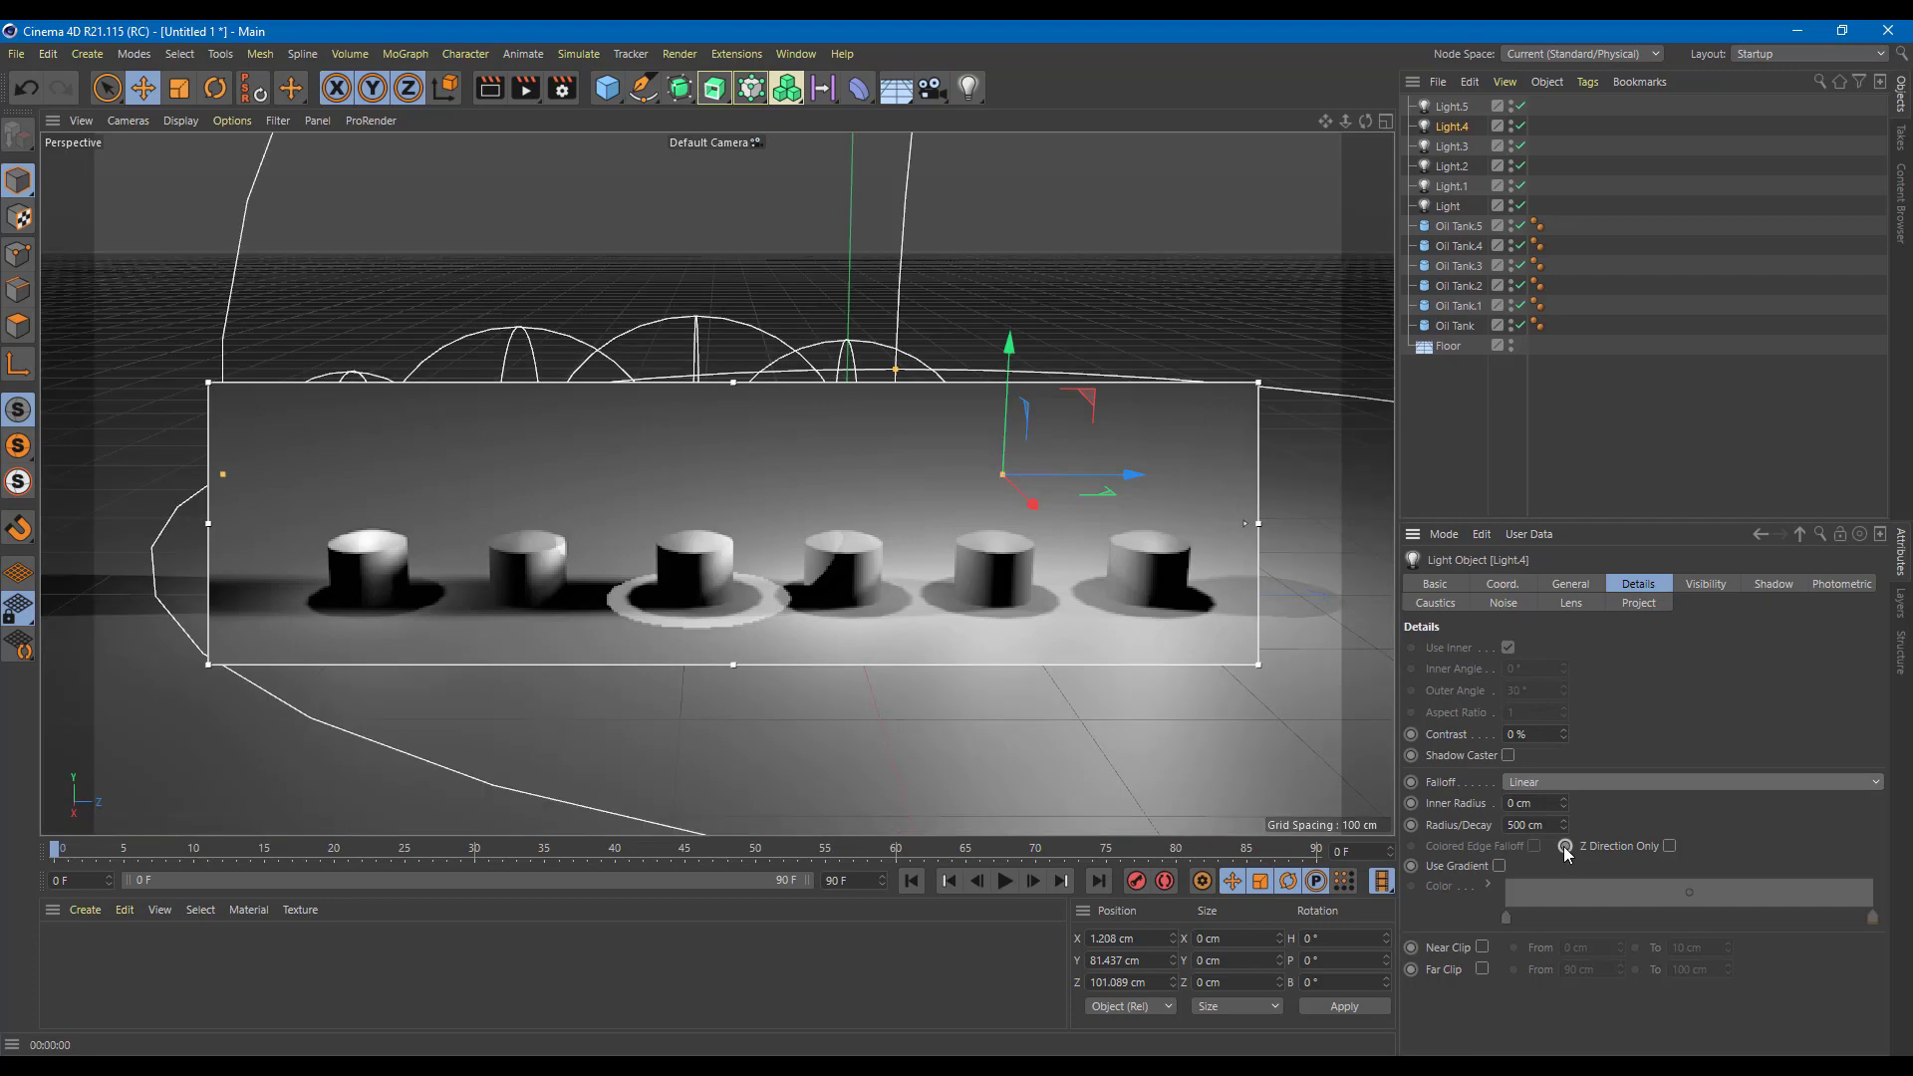
{"action": "left_click_drag", "start_coordinate": [221, 476], "coordinate": [829, 546]}
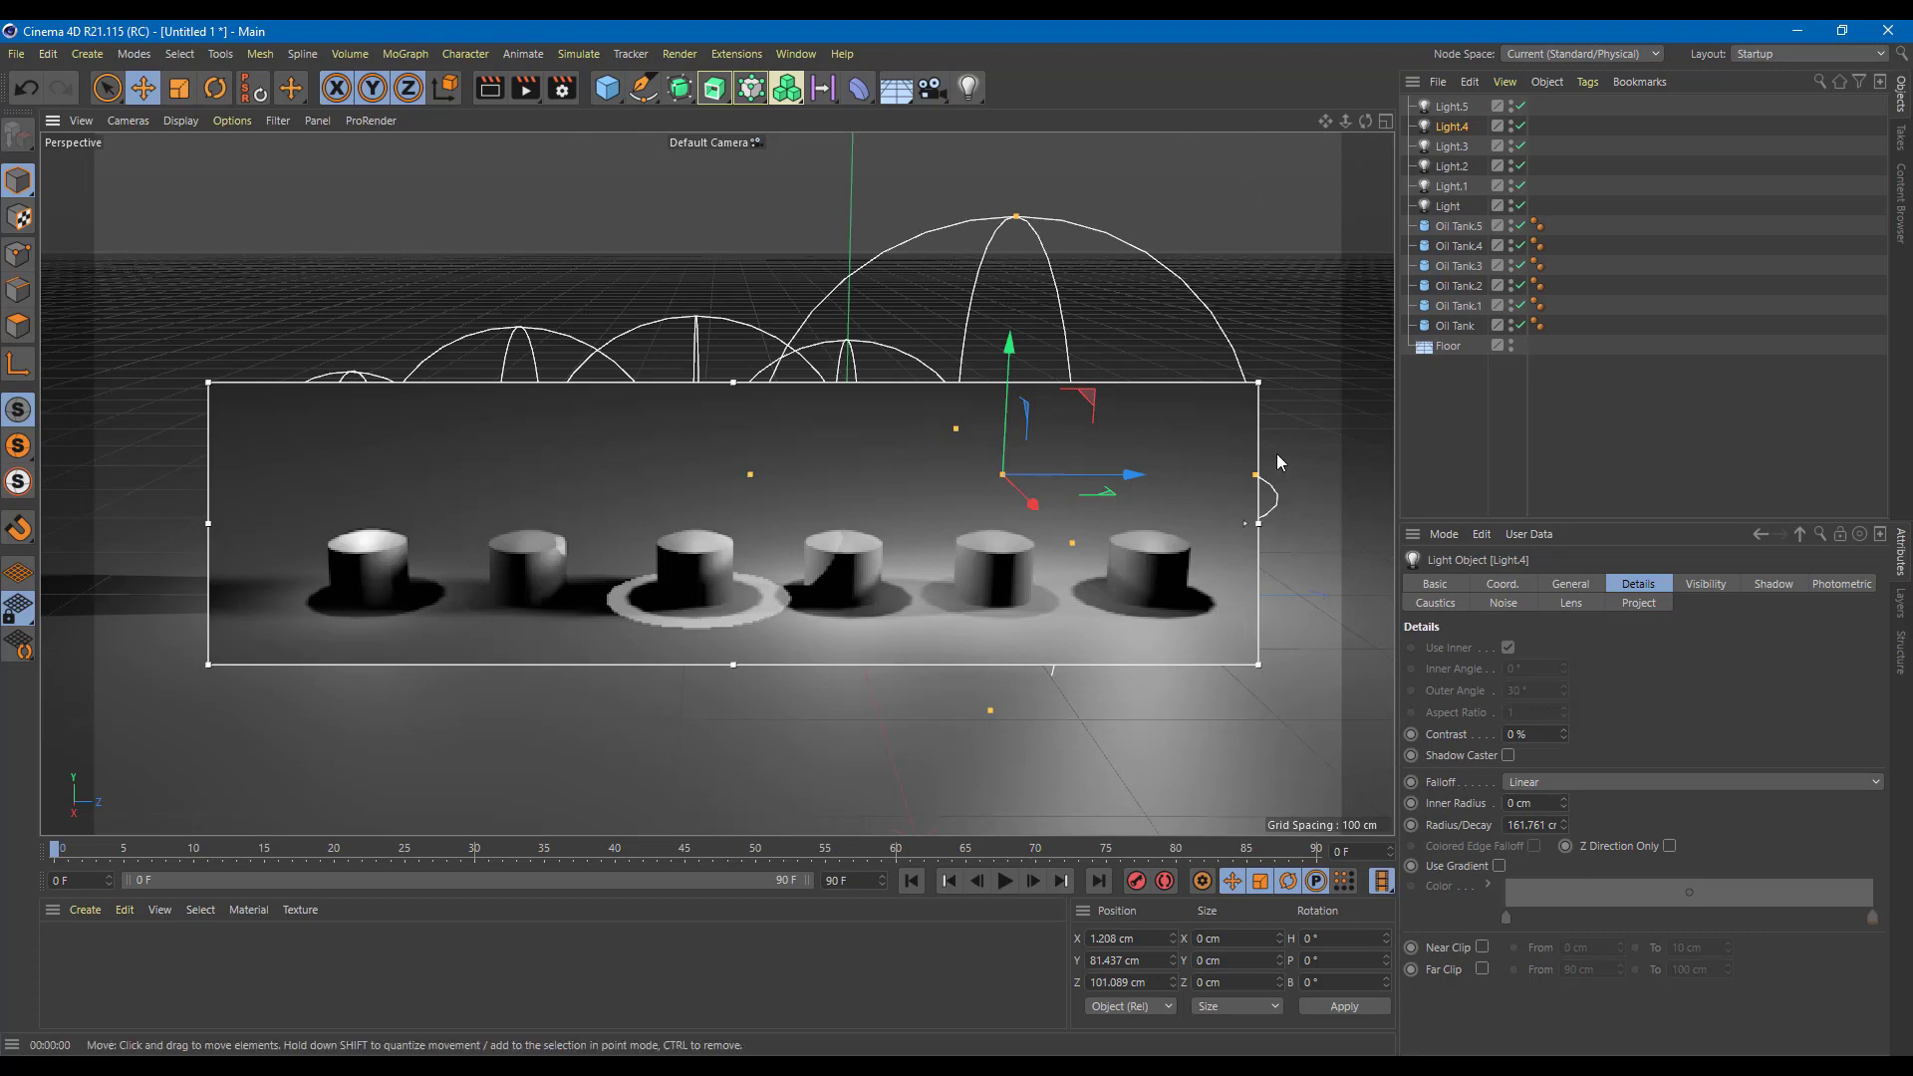
{"action": "left_click", "coordinate": [1451, 110]}
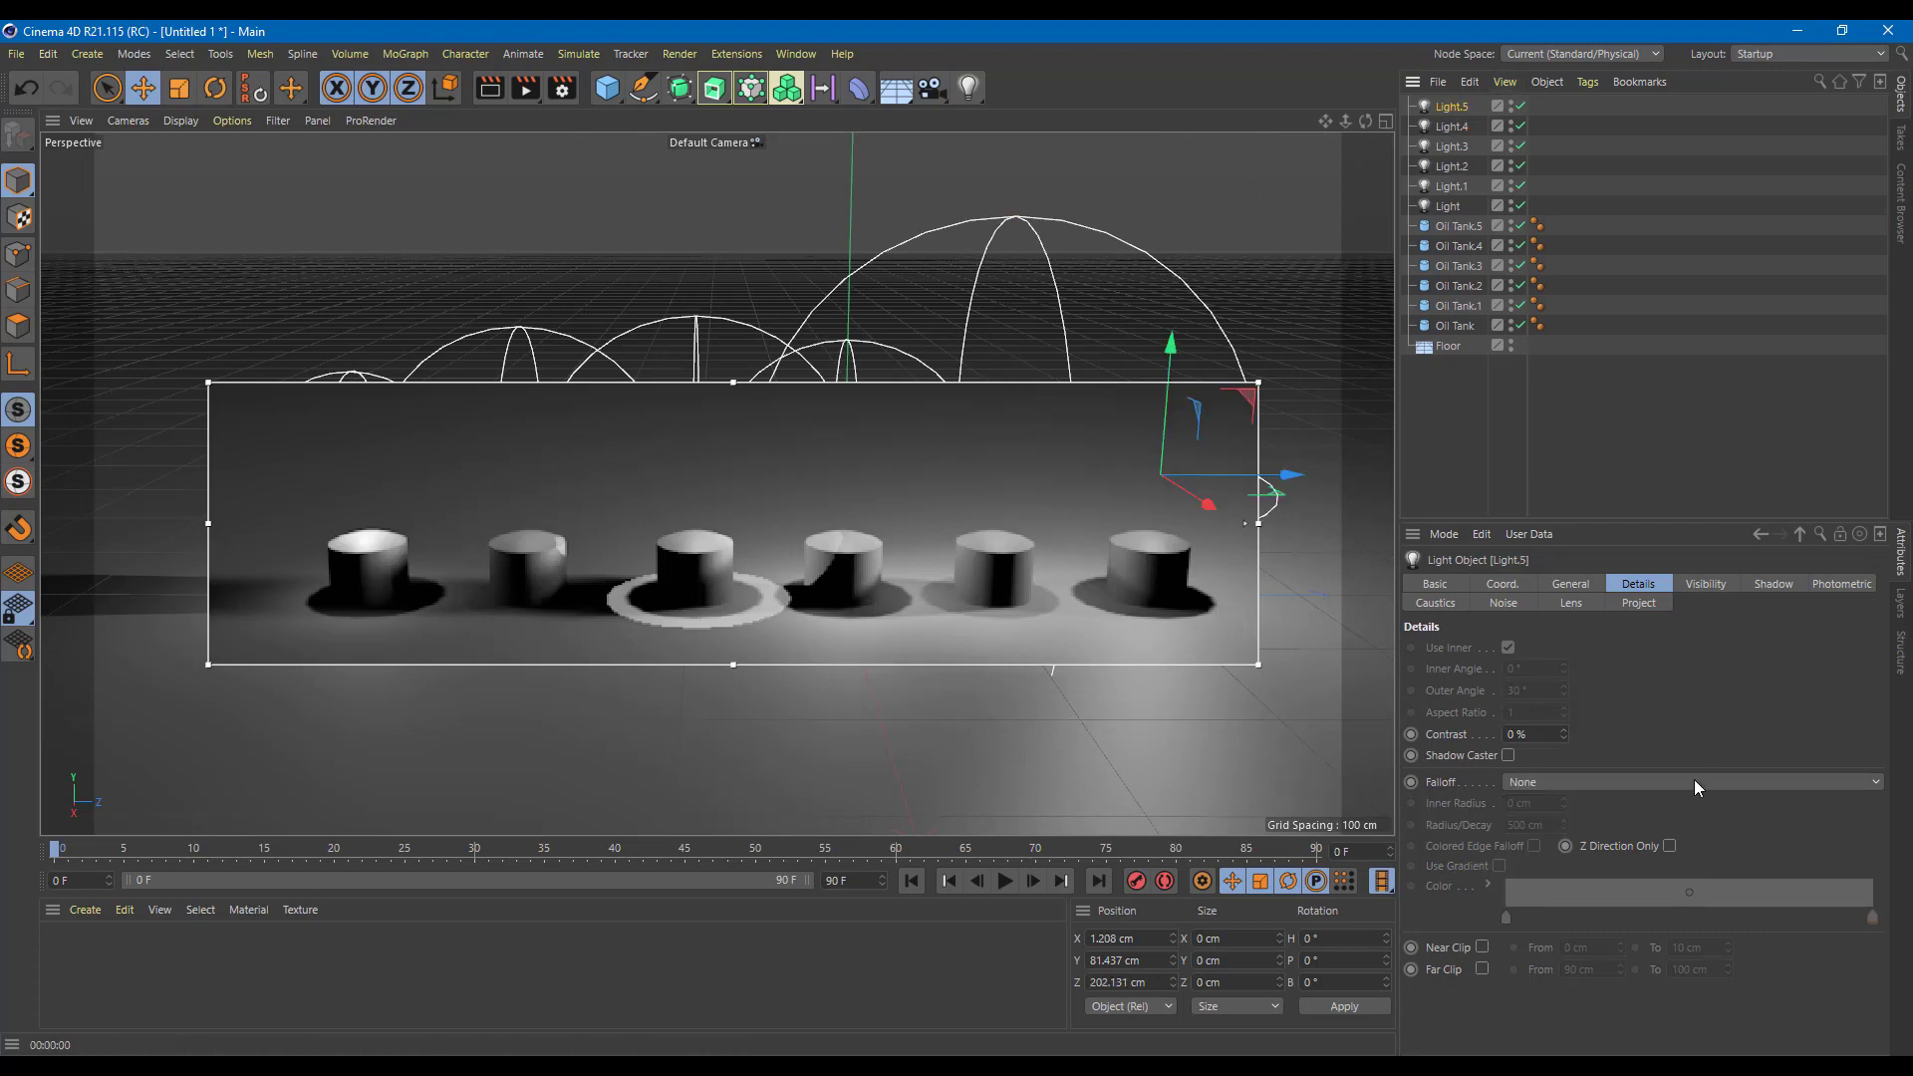
- Set Light.5's falloff to Step with a radius of about 102 cm
{"action": "left_click", "coordinate": [1642, 785]}
{"action": "left_click", "coordinate": [1581, 874]}
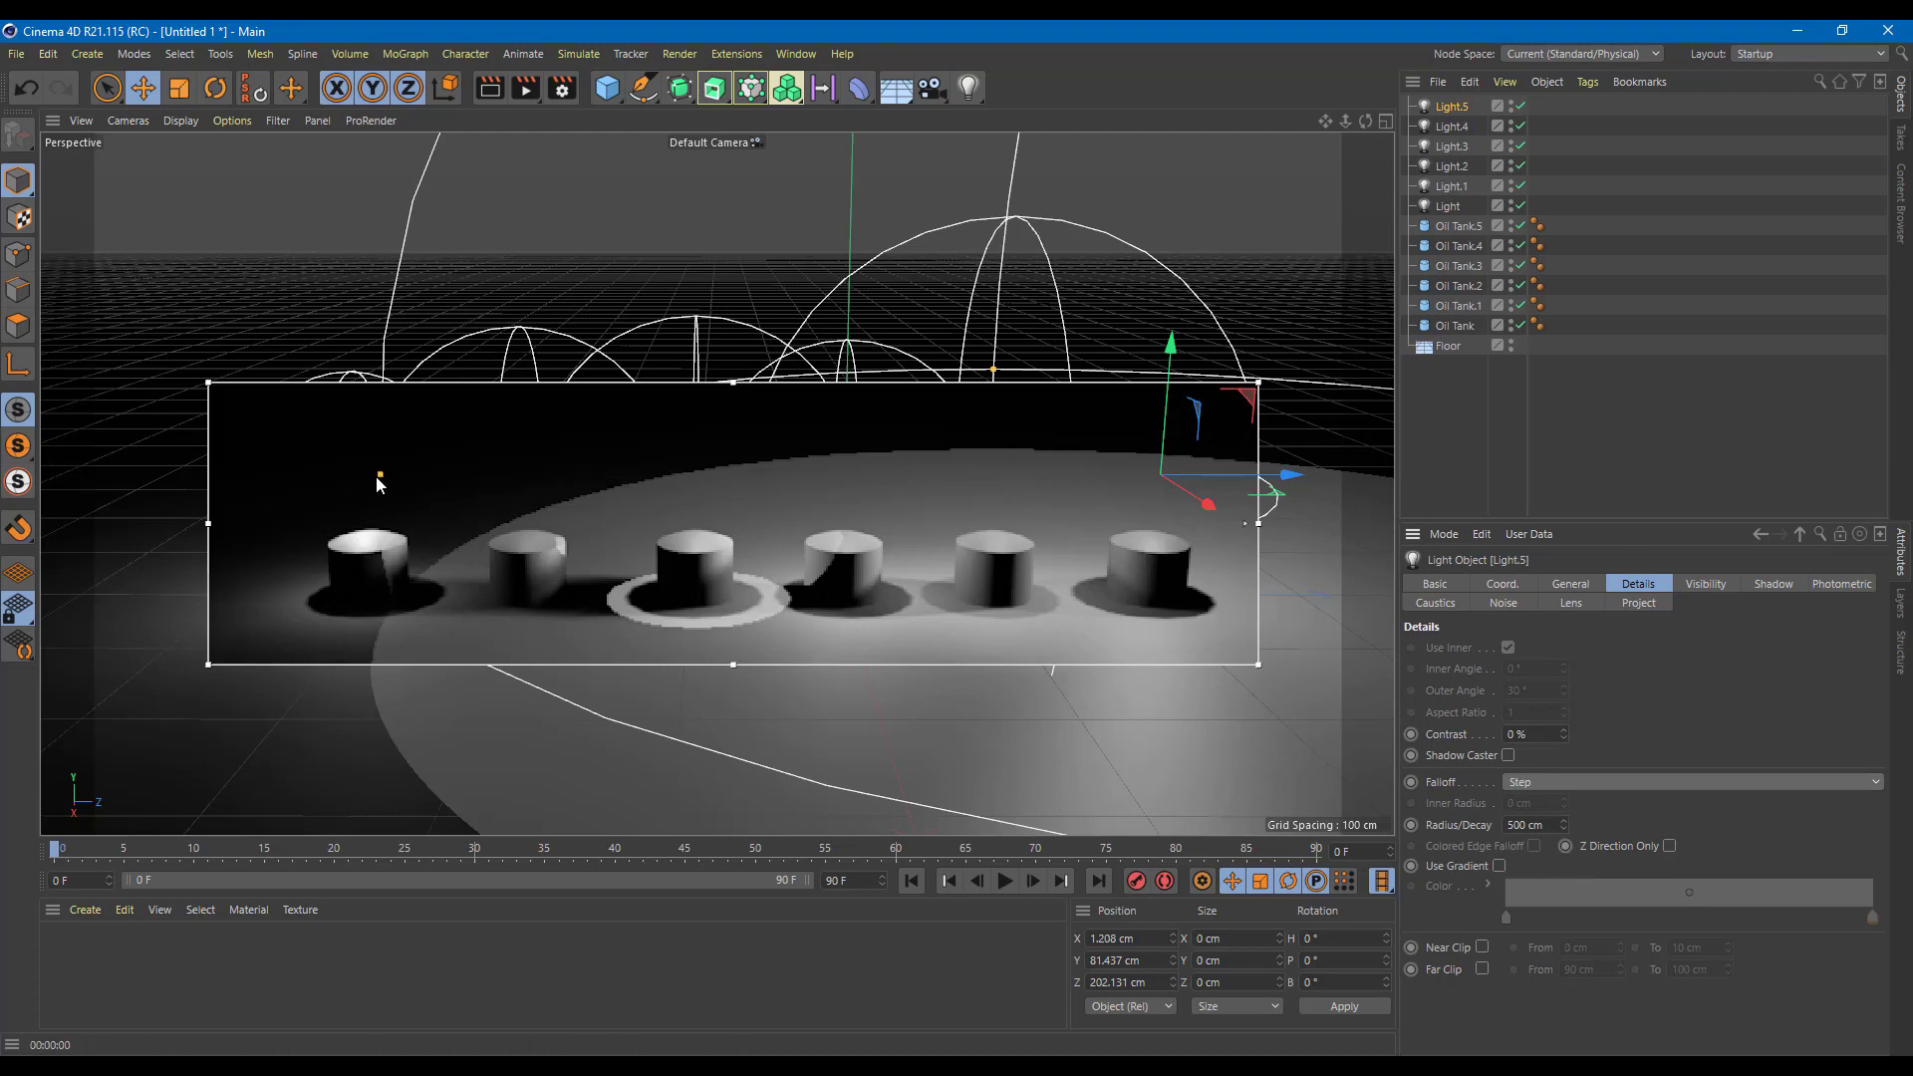
{"action": "left_click_drag", "start_coordinate": [381, 476], "coordinate": [1005, 547]}
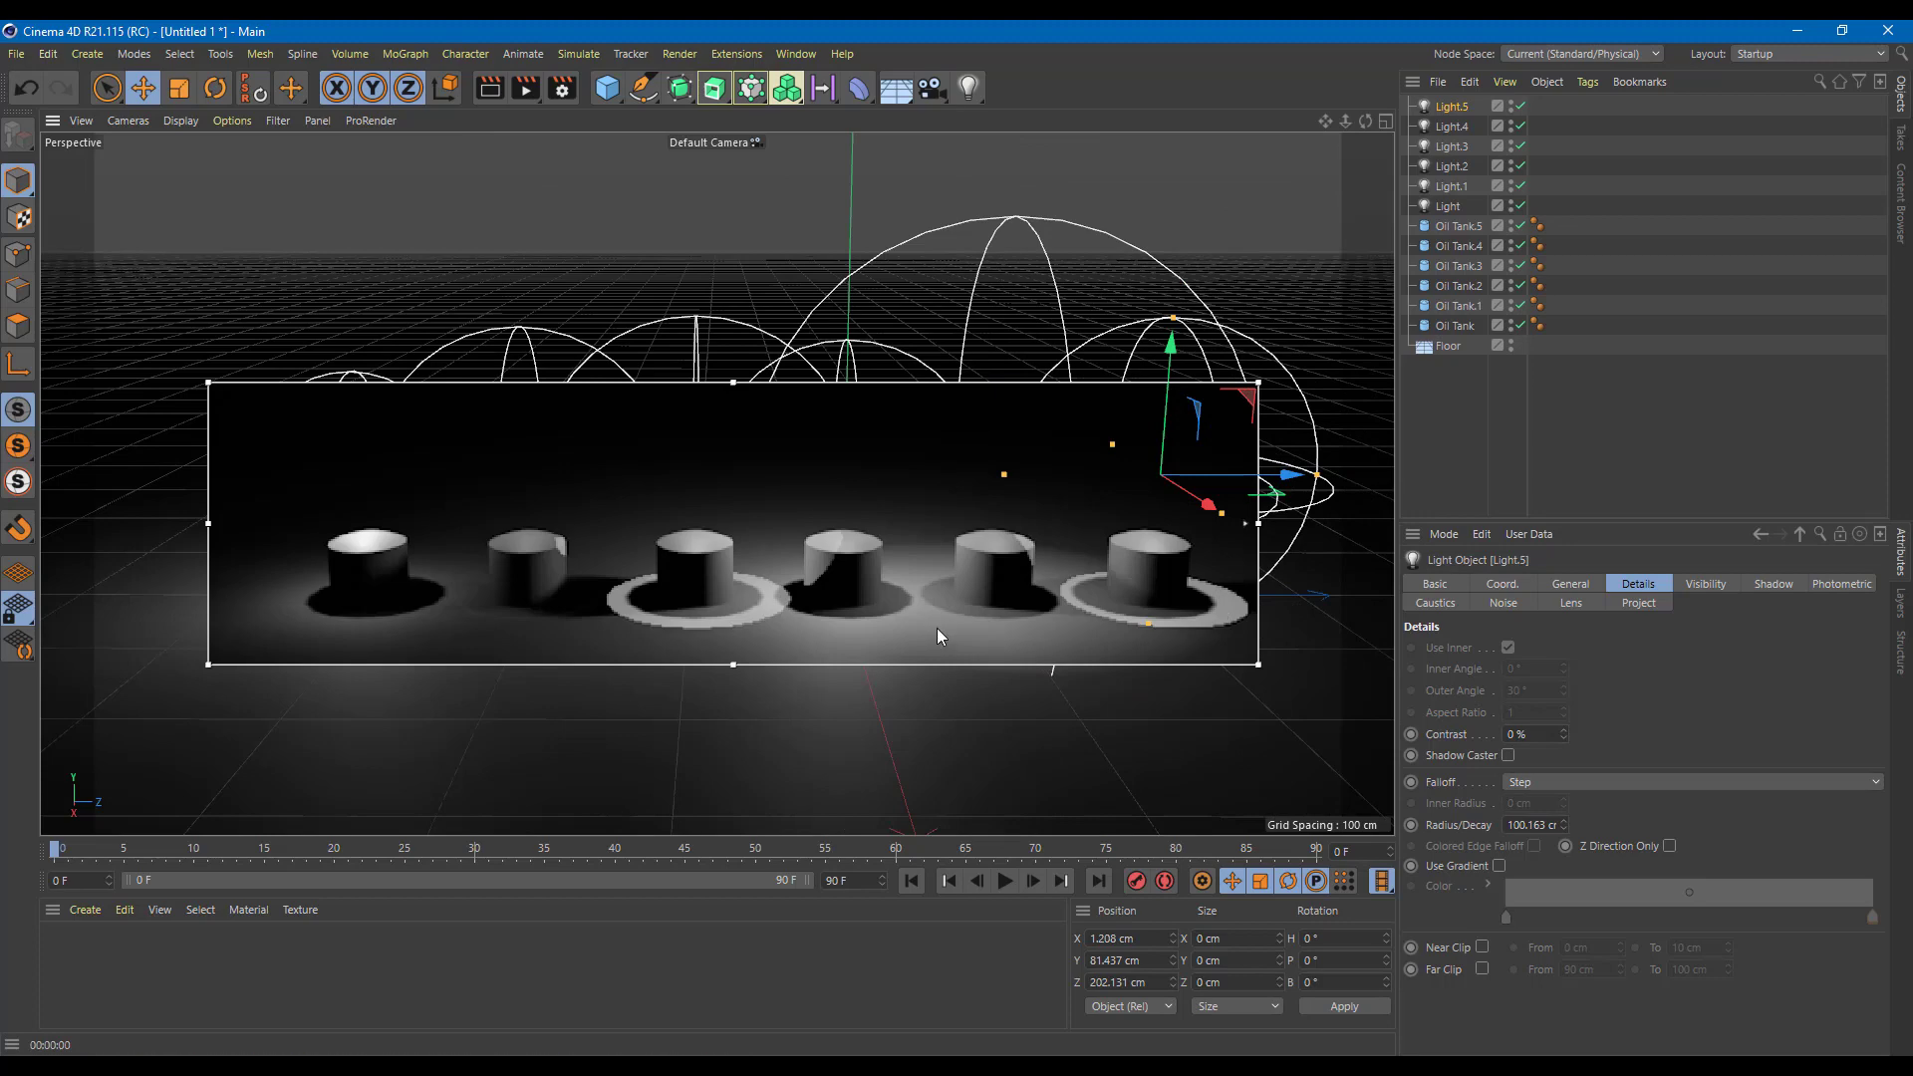
{"action": "scroll", "coordinate": [977, 630], "scroll_direction": "up", "scroll_amount": 1}
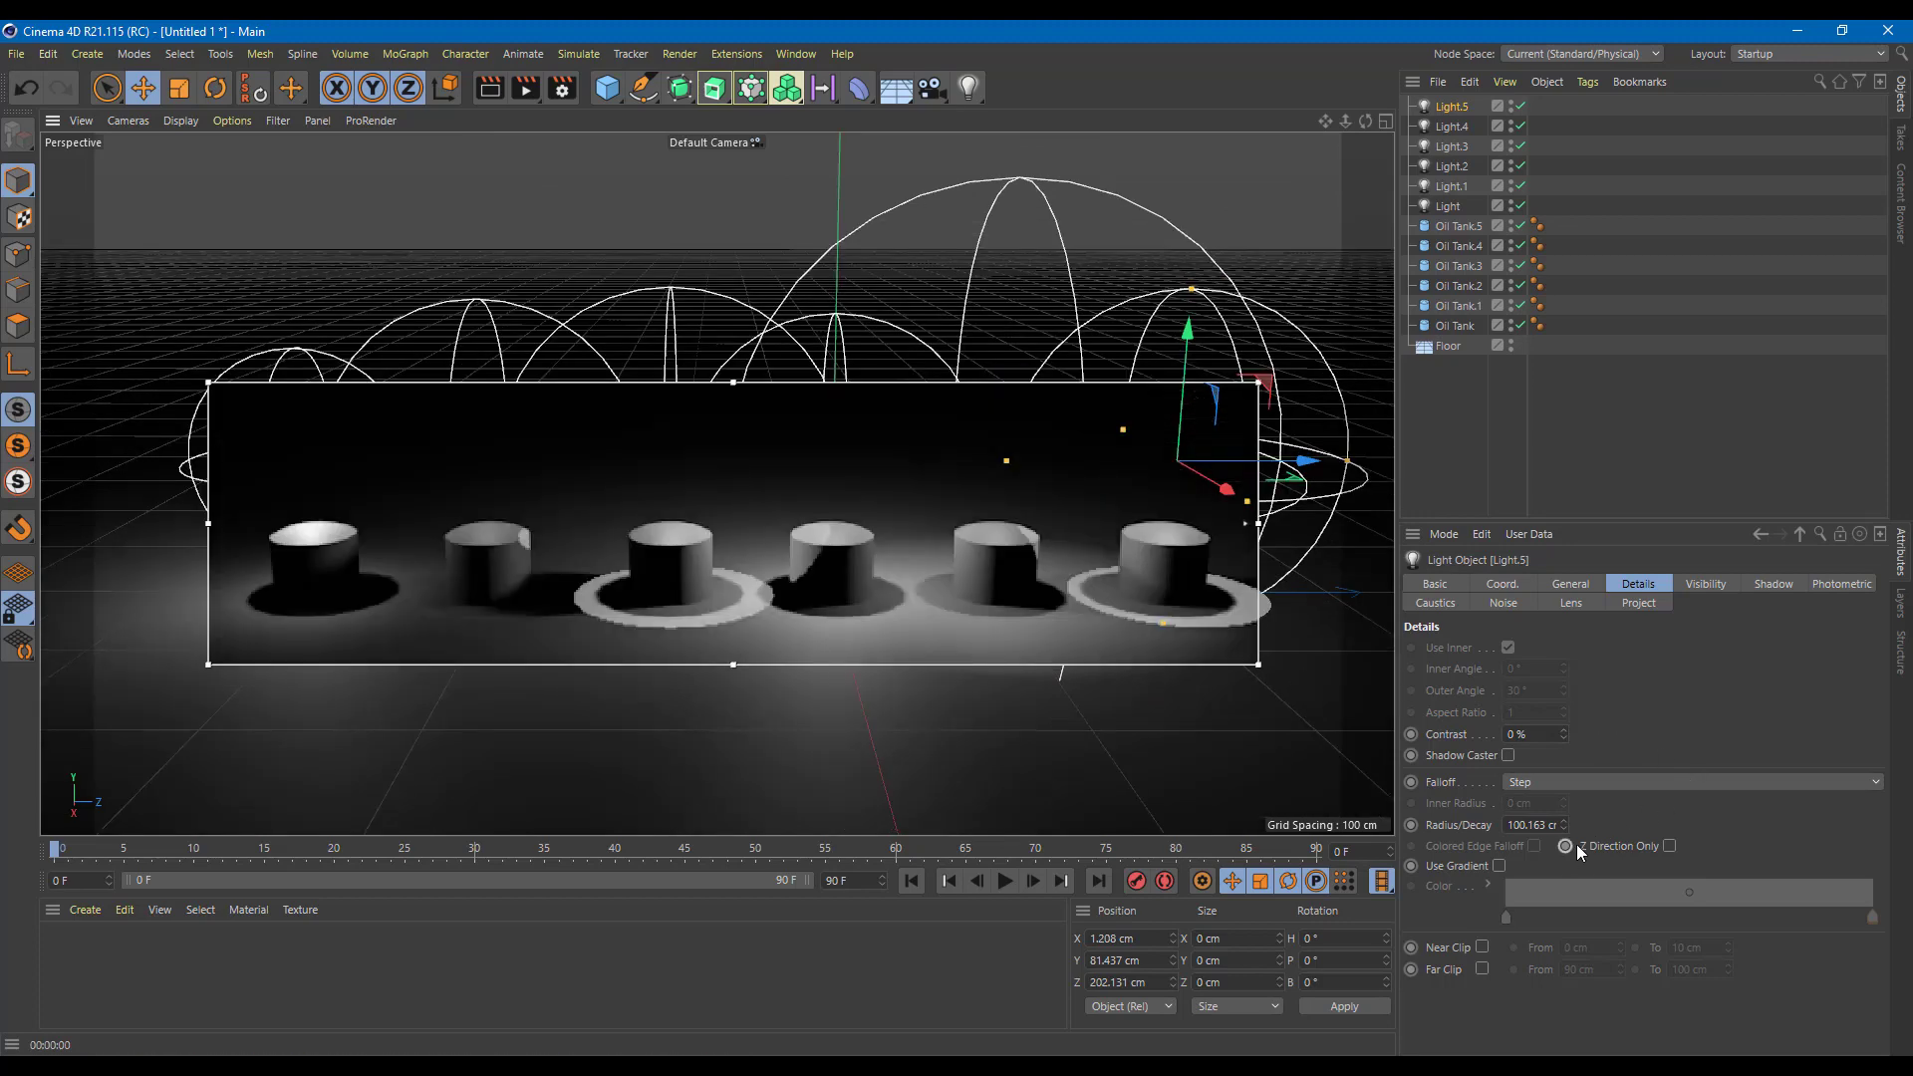
{"action": "left_click_drag", "start_coordinate": [1565, 823], "coordinate": [1580, 839]}
- Fade Light.5 white to dark red (S 91%, V 21%) with Inverse Square (Physically Accurate) falloff
{"action": "left_click", "coordinate": [1500, 866]}
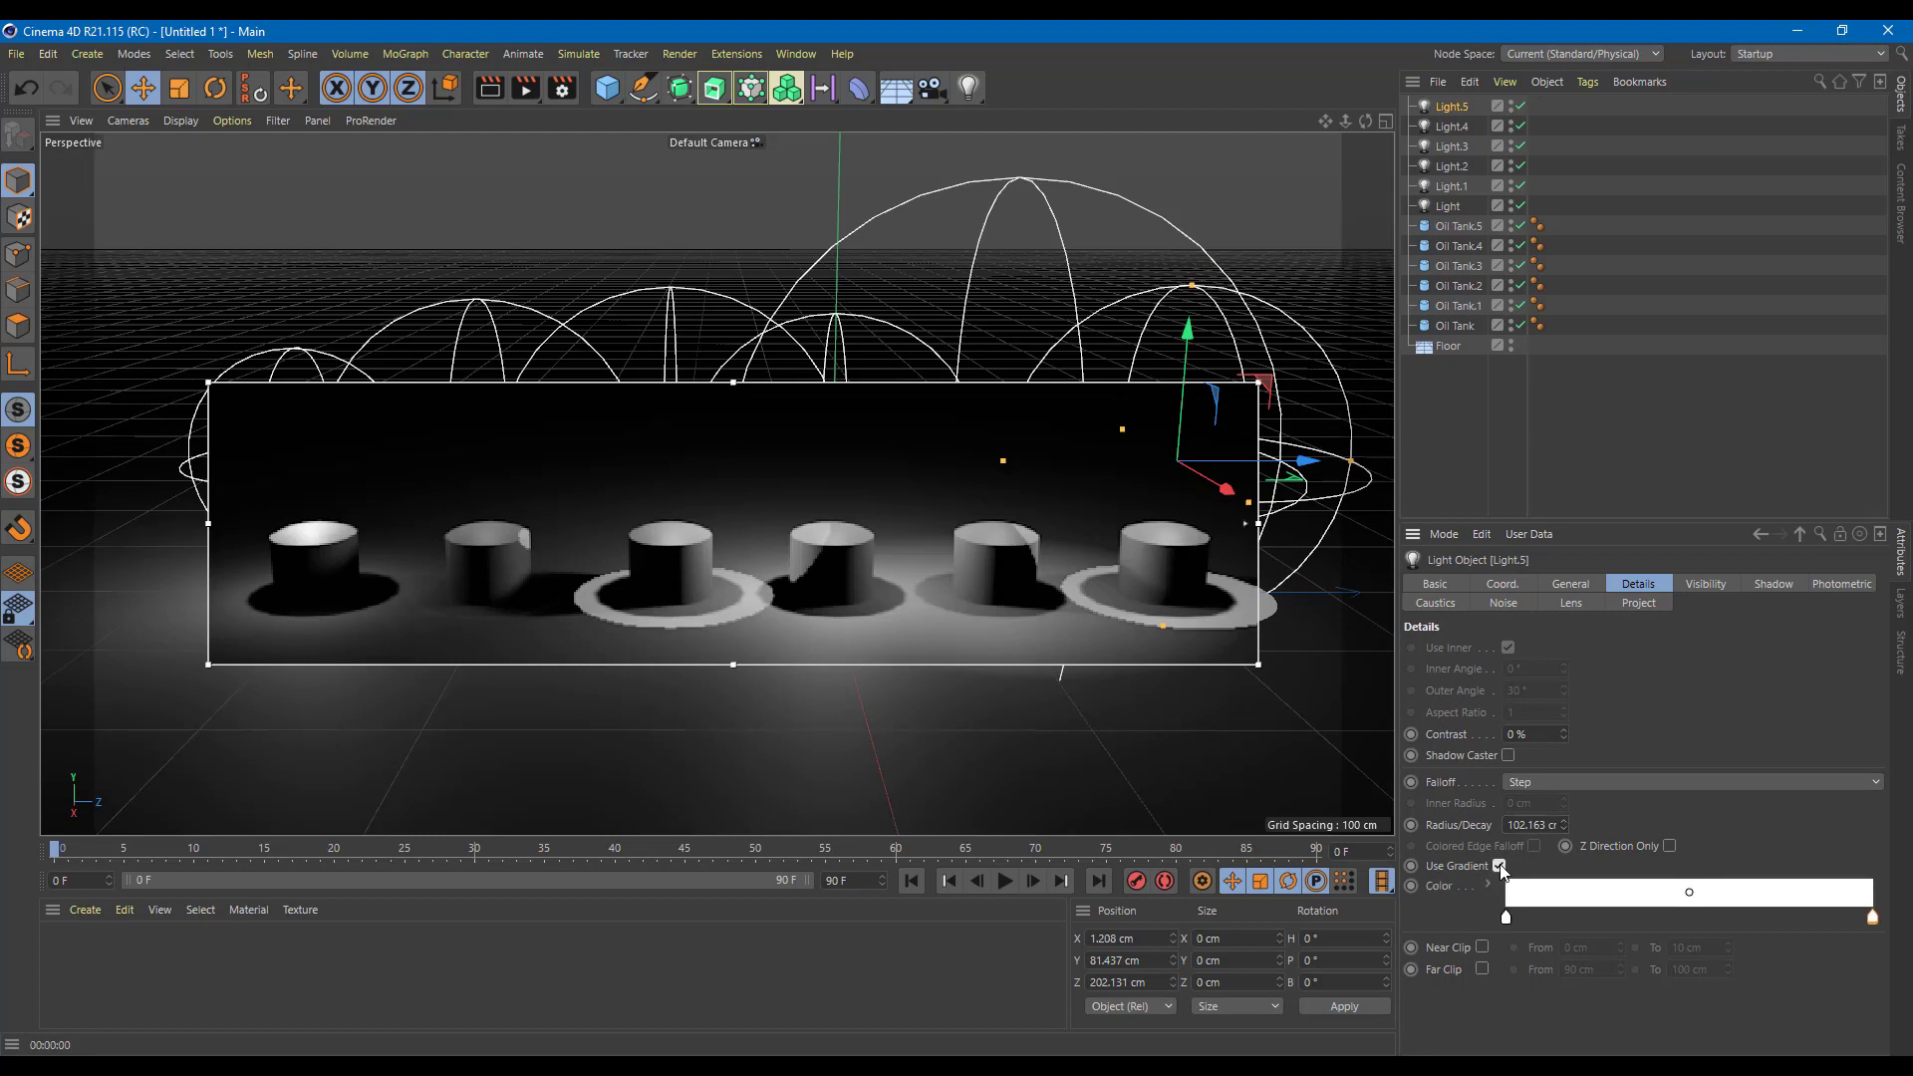
{"action": "double_click", "coordinate": [1873, 914]}
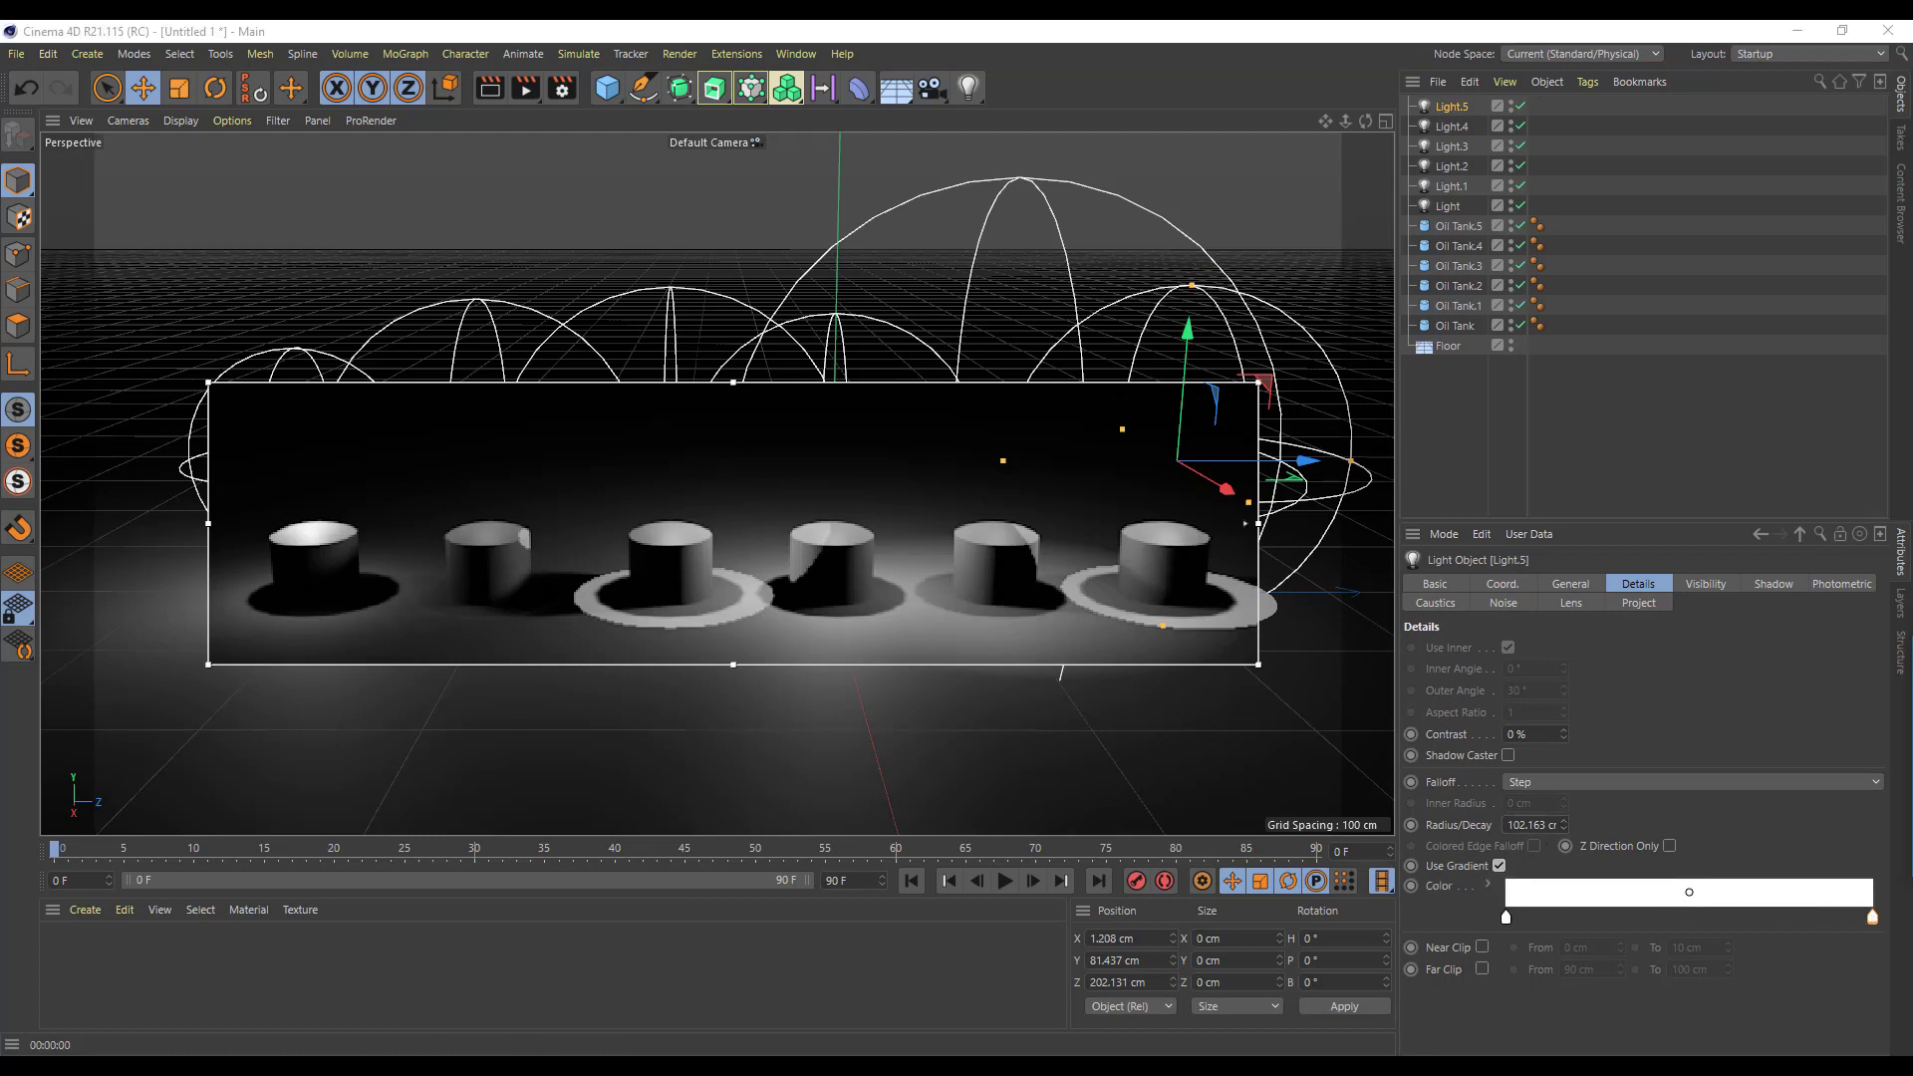
{"action": "left_click_drag", "start_coordinate": [1568, 747], "coordinate": [1594, 747]}
{"action": "left_click_drag", "start_coordinate": [1754, 727], "coordinate": [1819, 727]}
{"action": "left_click", "coordinate": [1617, 782]}
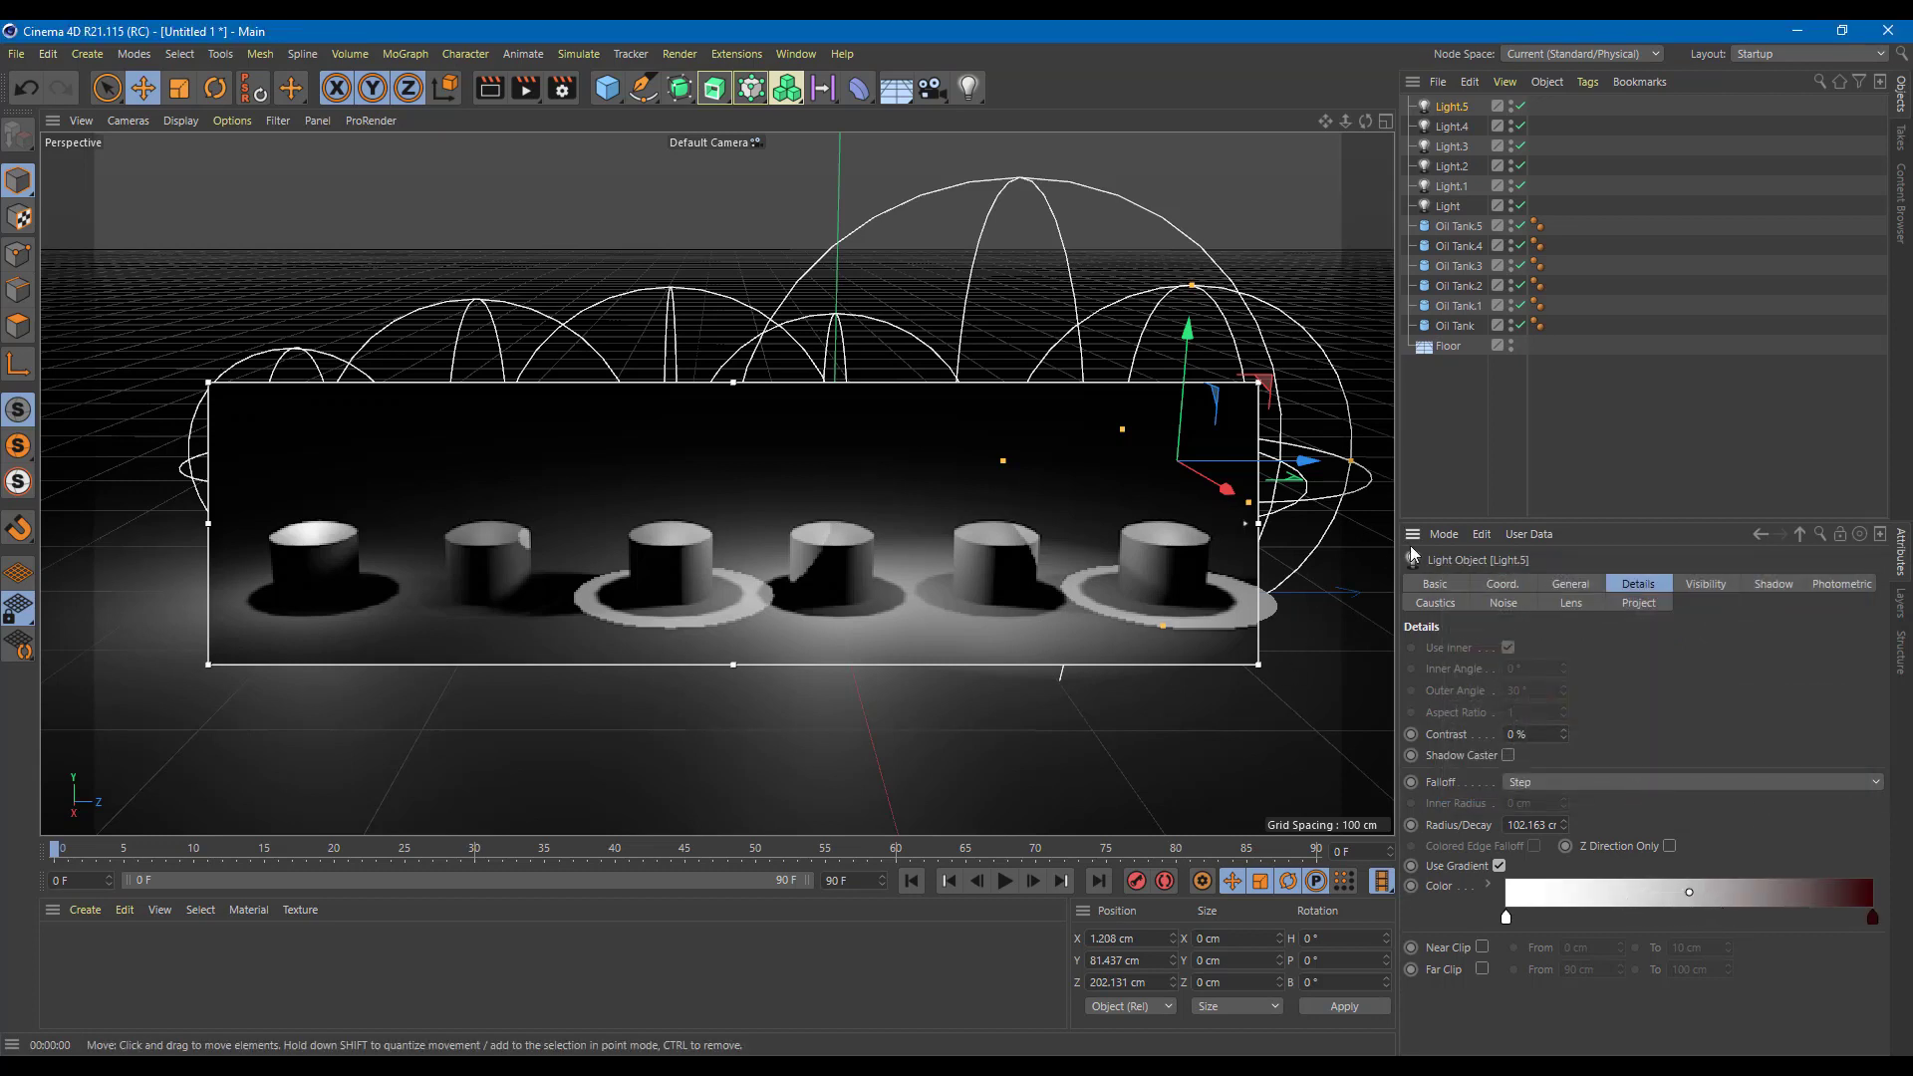
{"action": "left_click", "coordinate": [1578, 786]}
{"action": "left_click", "coordinate": [1569, 820]}
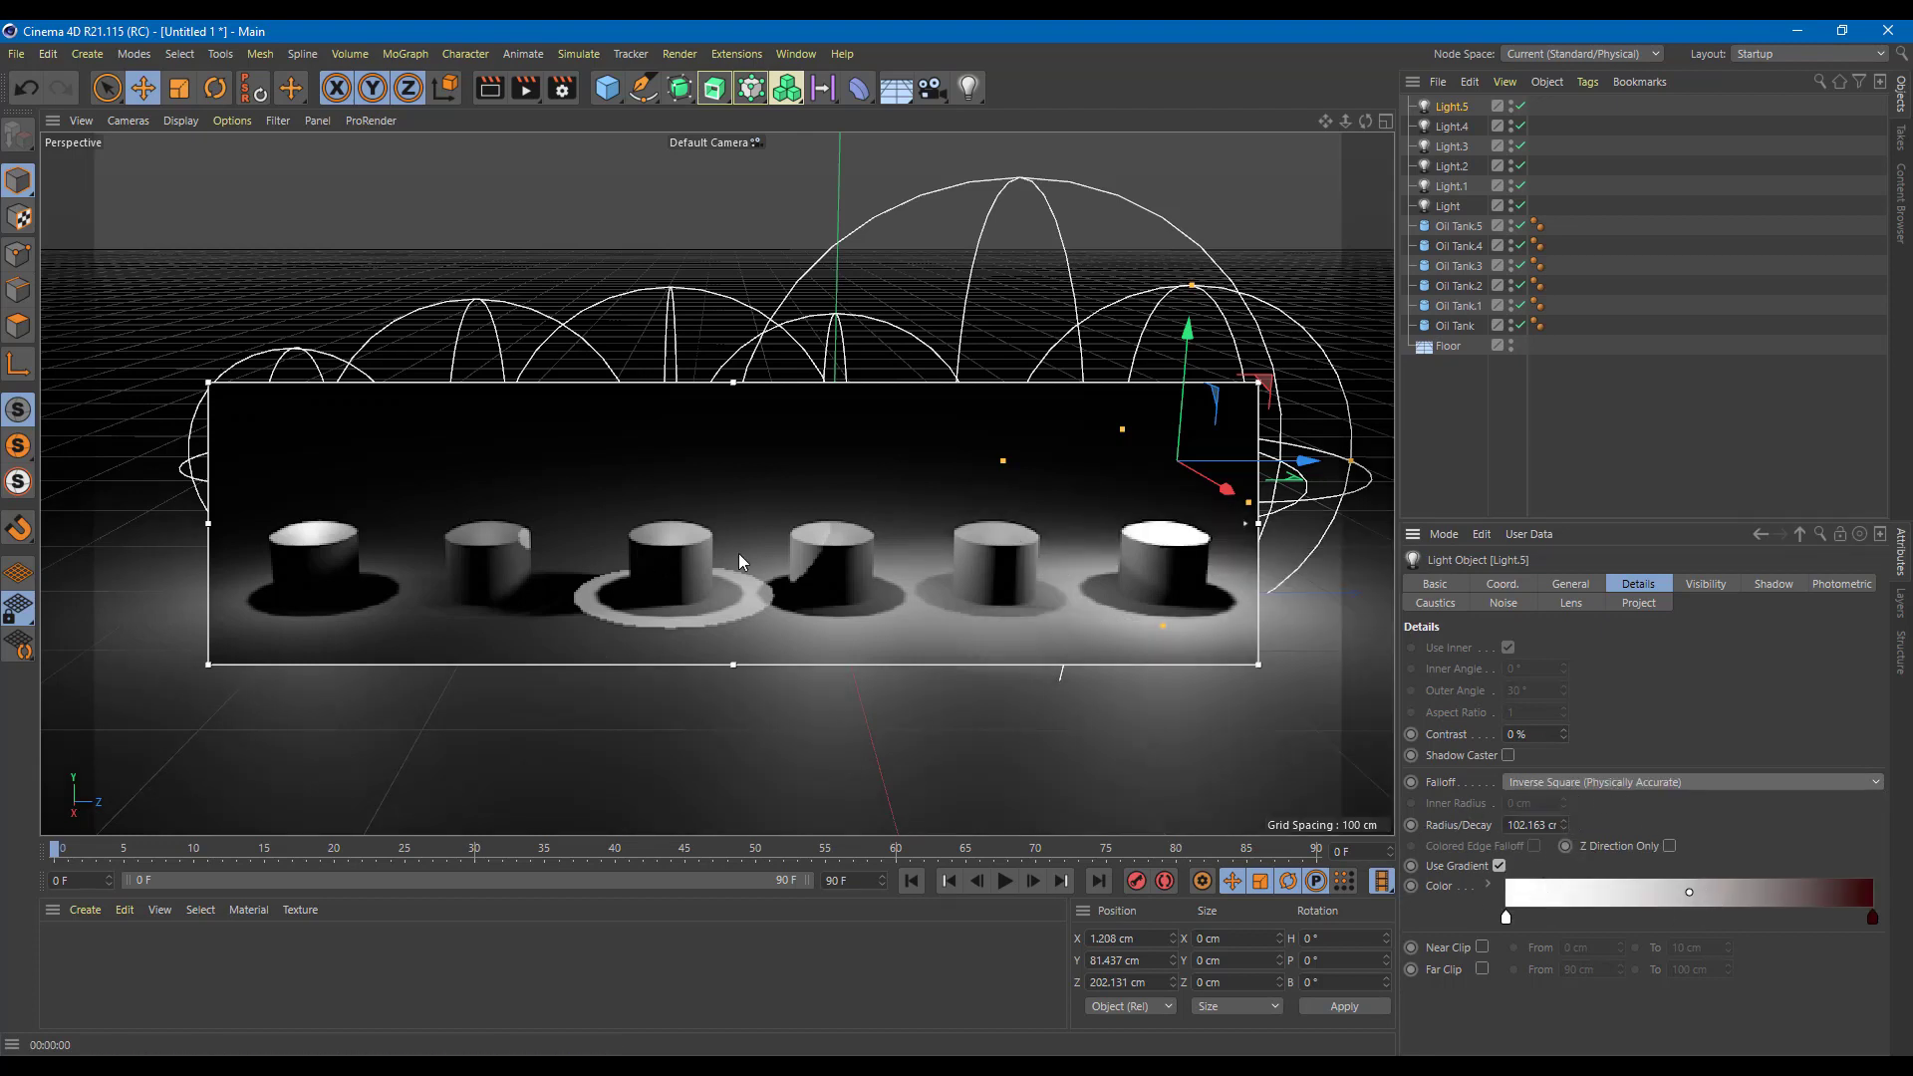
- Switch Light.2's falloff to Linear and set its Contrast to -15 %
{"action": "left_click", "coordinate": [665, 428]}
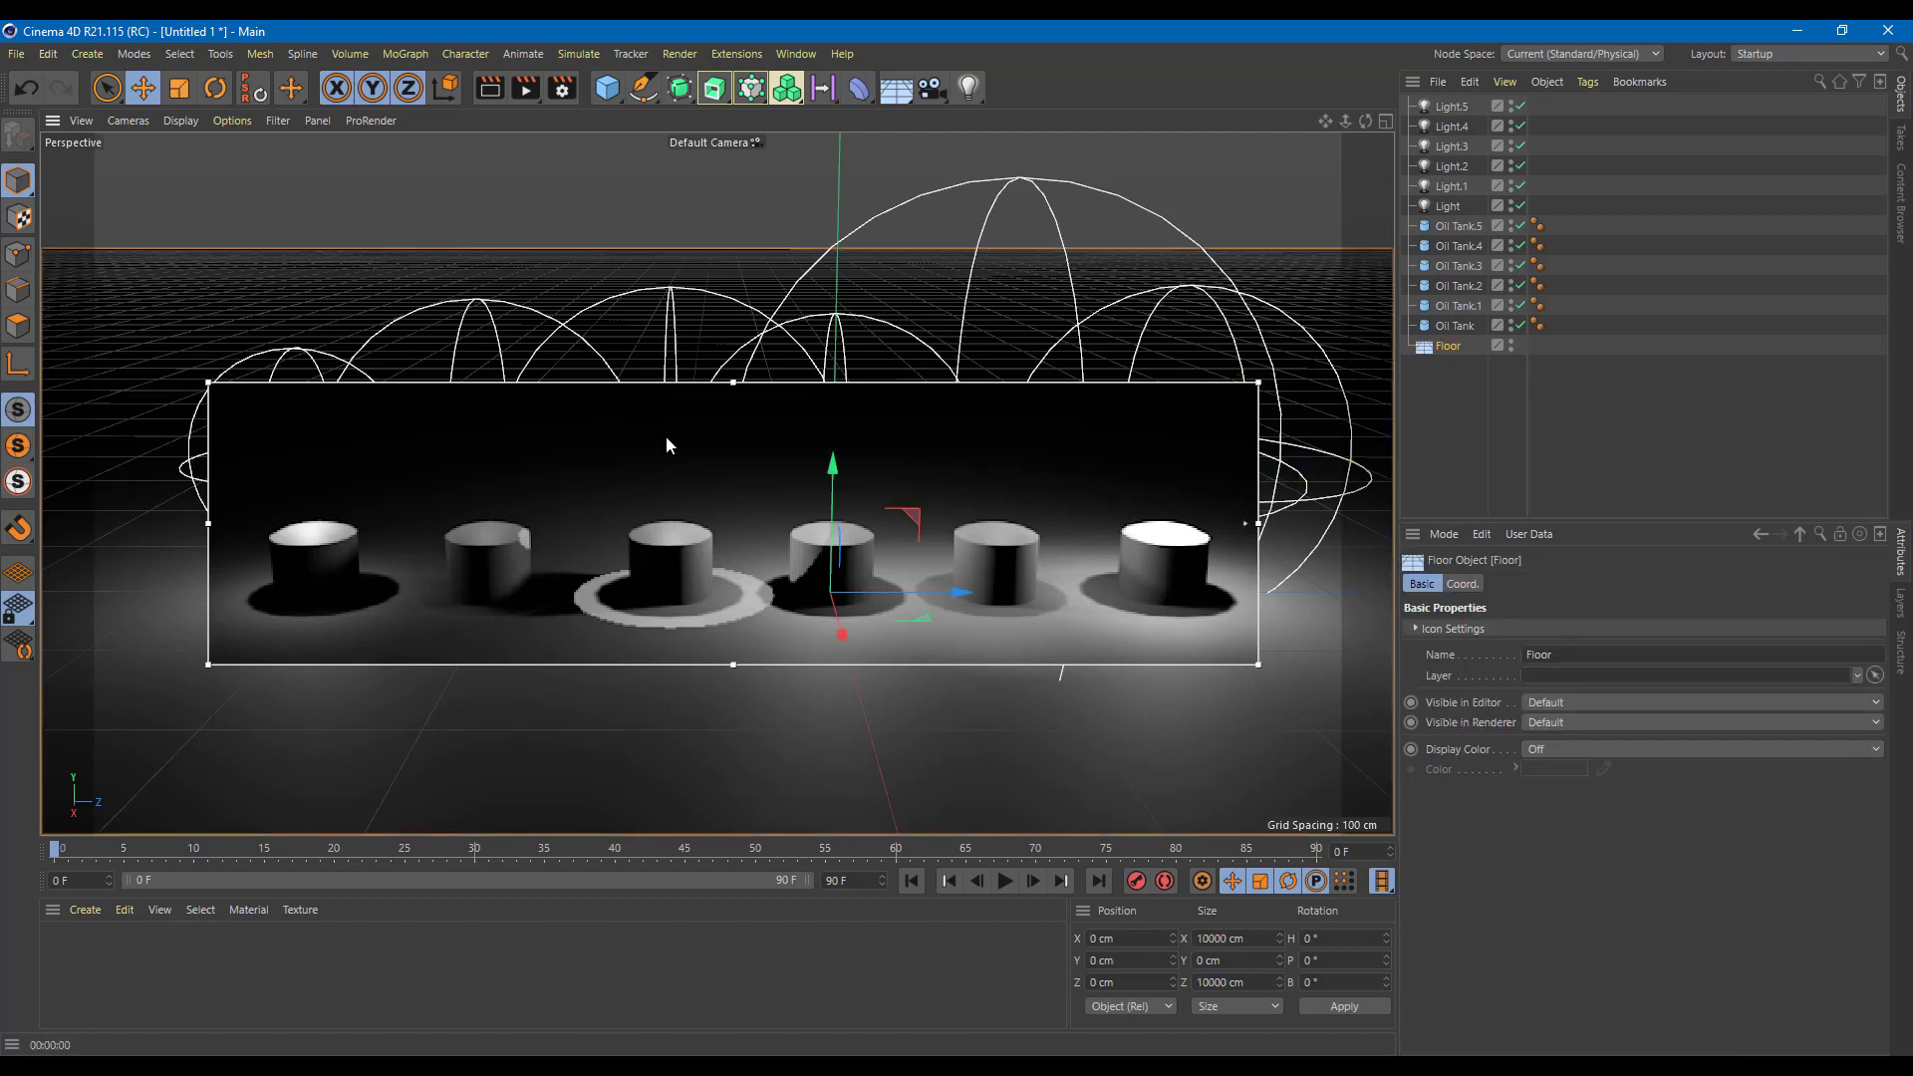
{"action": "left_click", "coordinate": [1450, 186]}
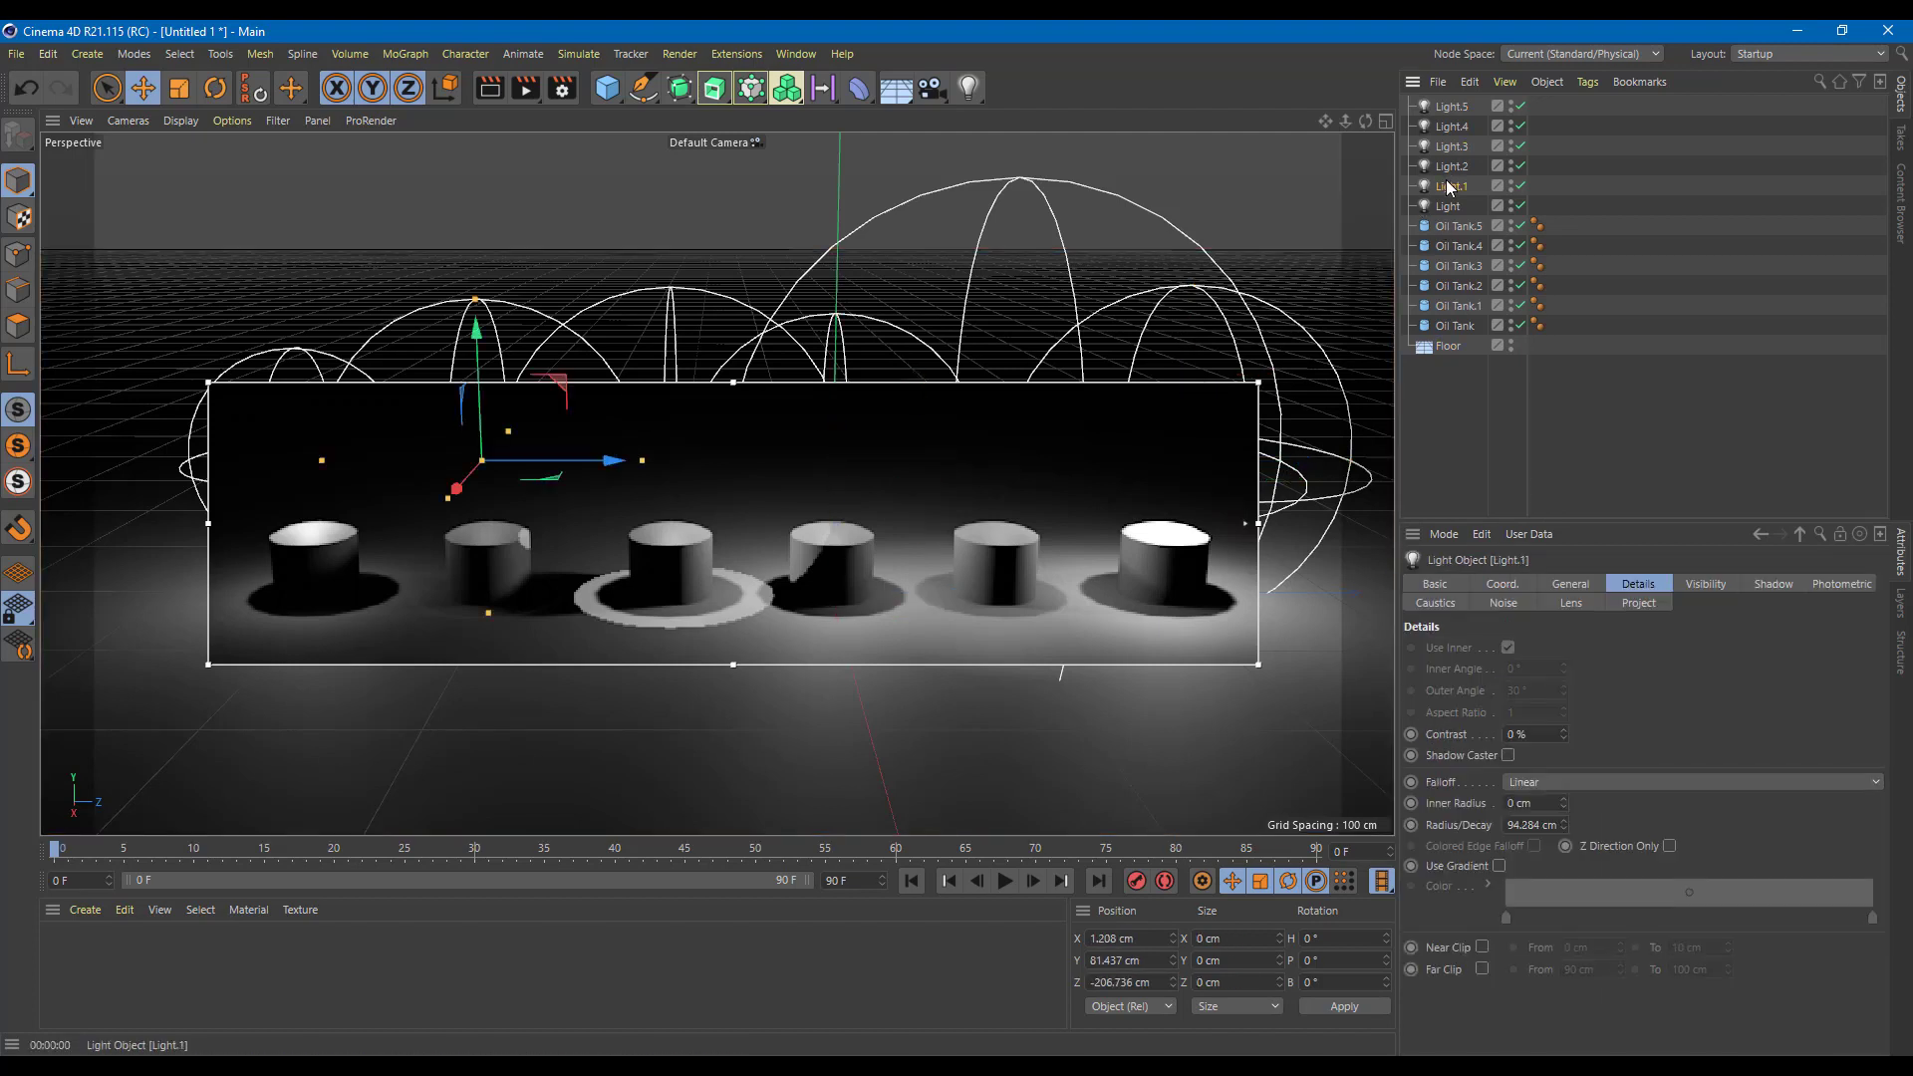
{"action": "left_click", "coordinate": [1451, 155]}
{"action": "left_click", "coordinate": [1451, 167]}
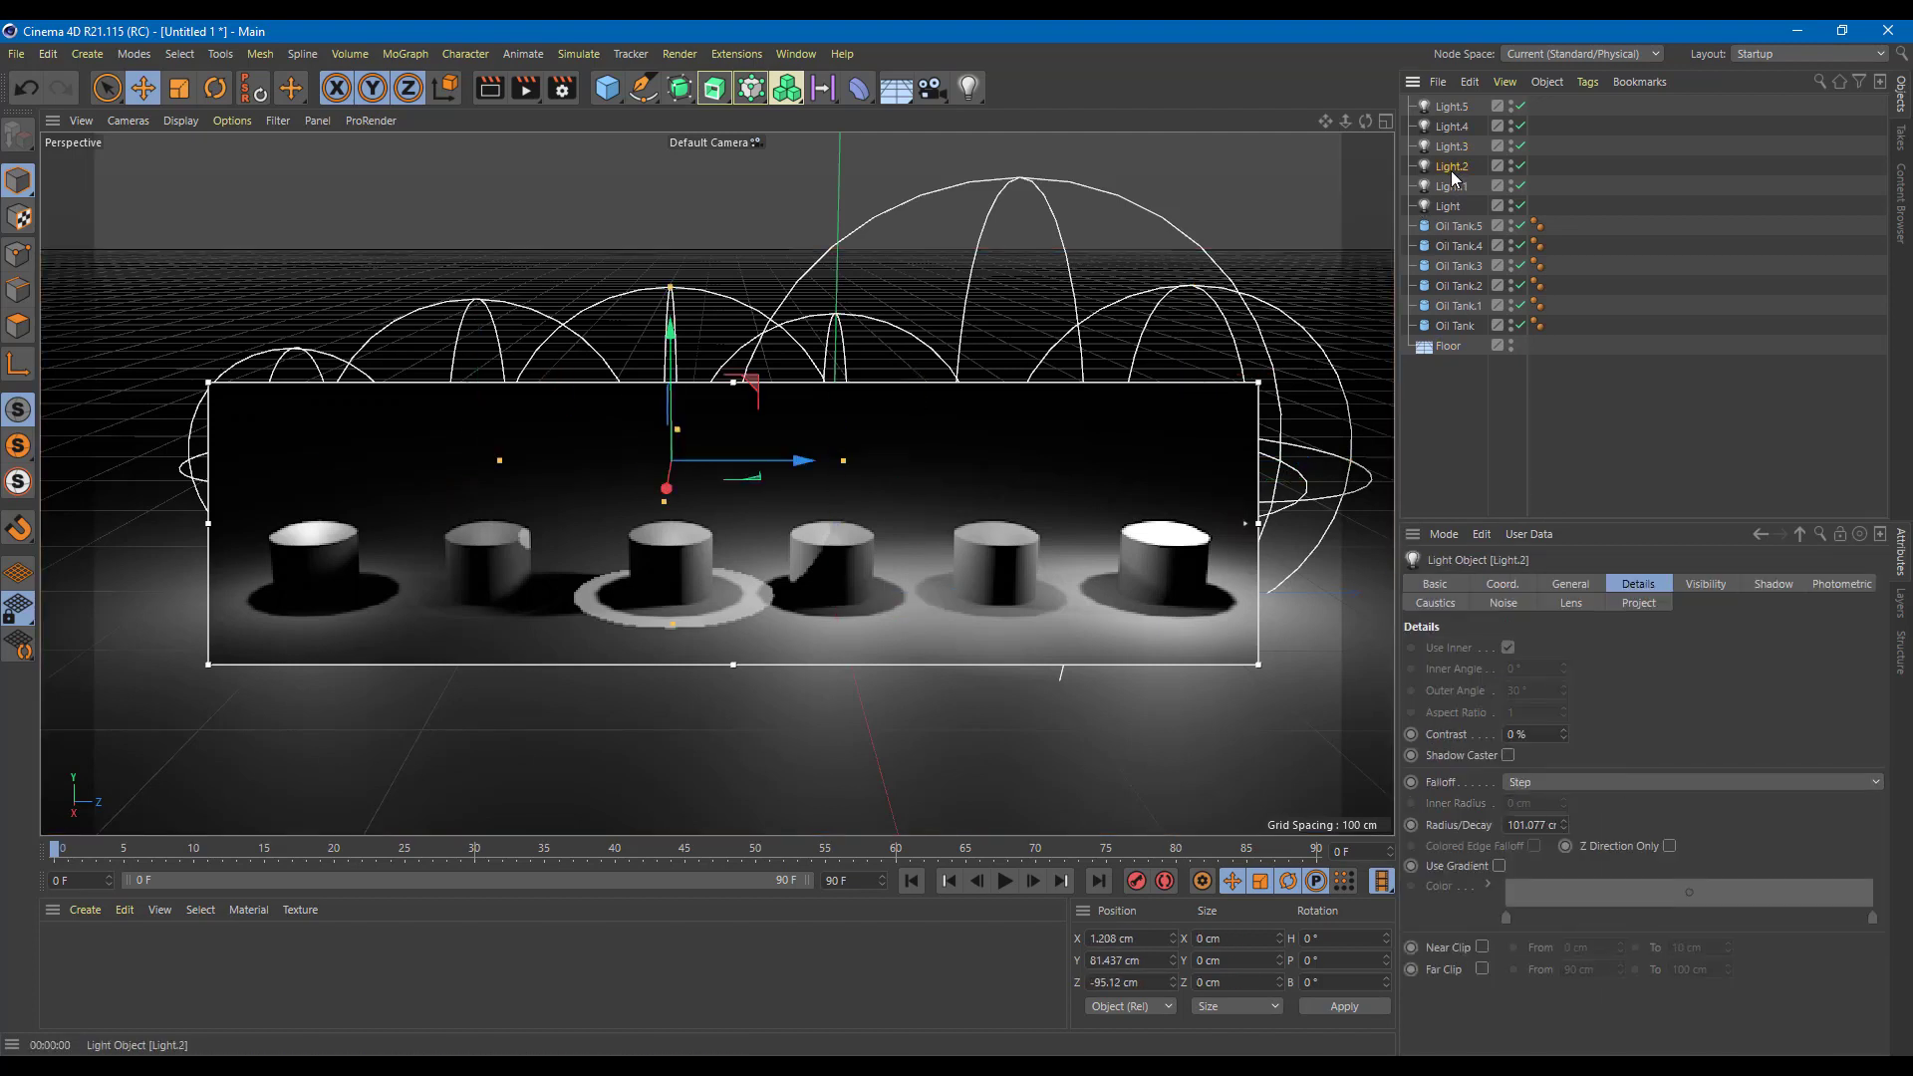
{"action": "left_click", "coordinate": [1545, 781]}
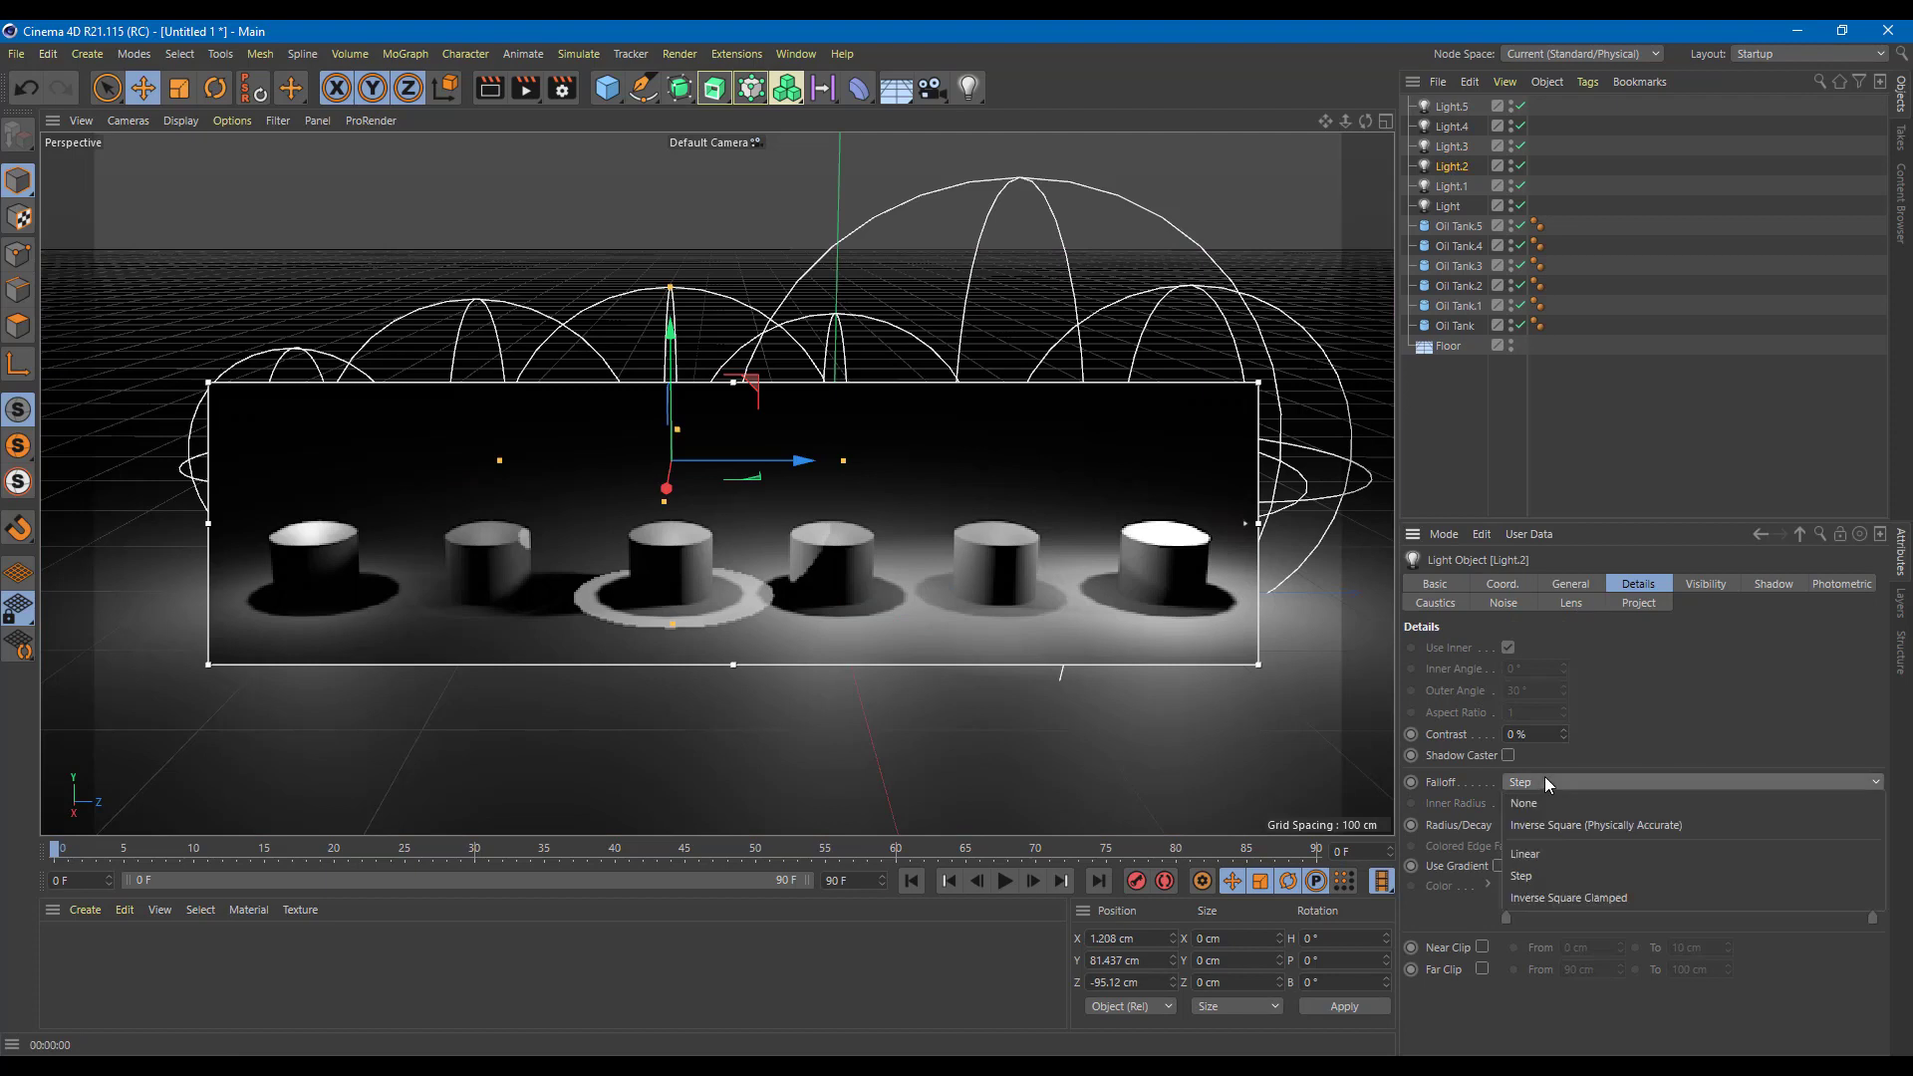
{"action": "left_click", "coordinate": [1549, 855]}
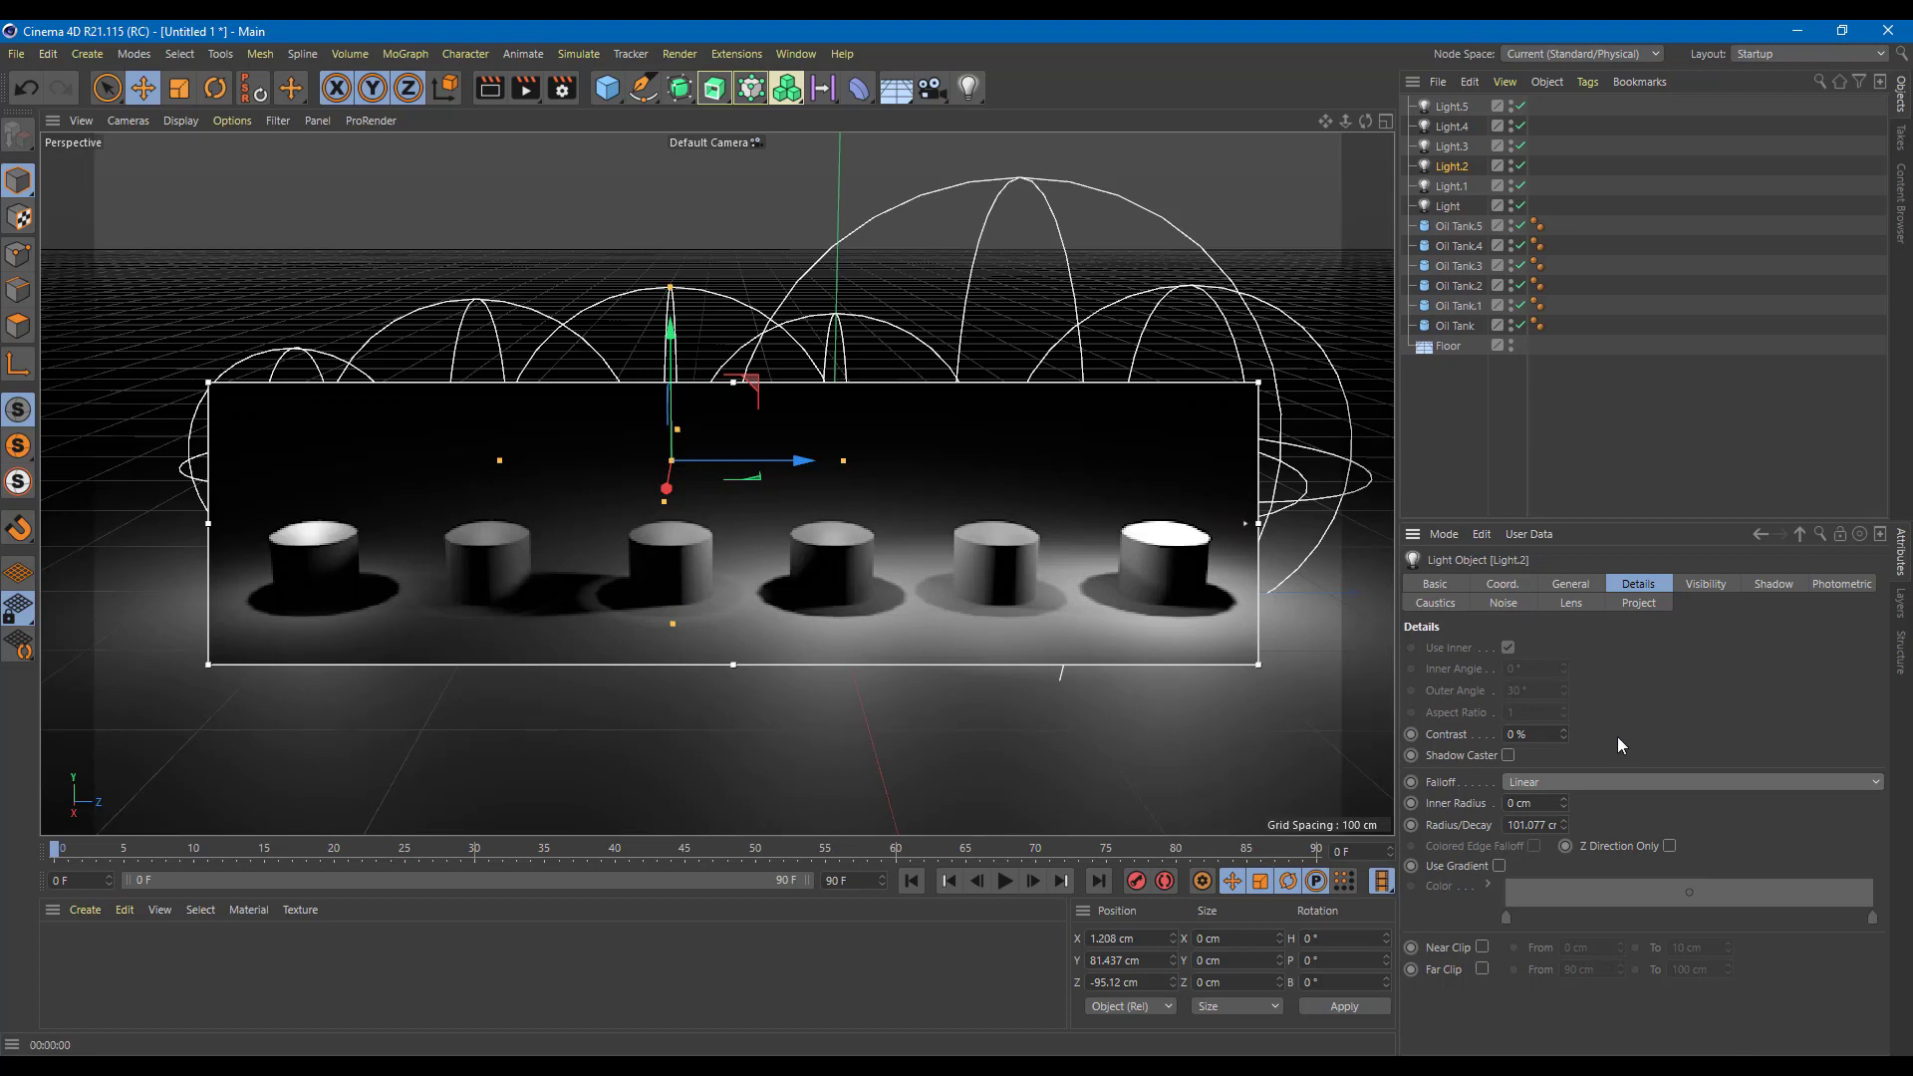
{"action": "left_click_drag", "start_coordinate": [1566, 740], "coordinate": [1566, 758]}
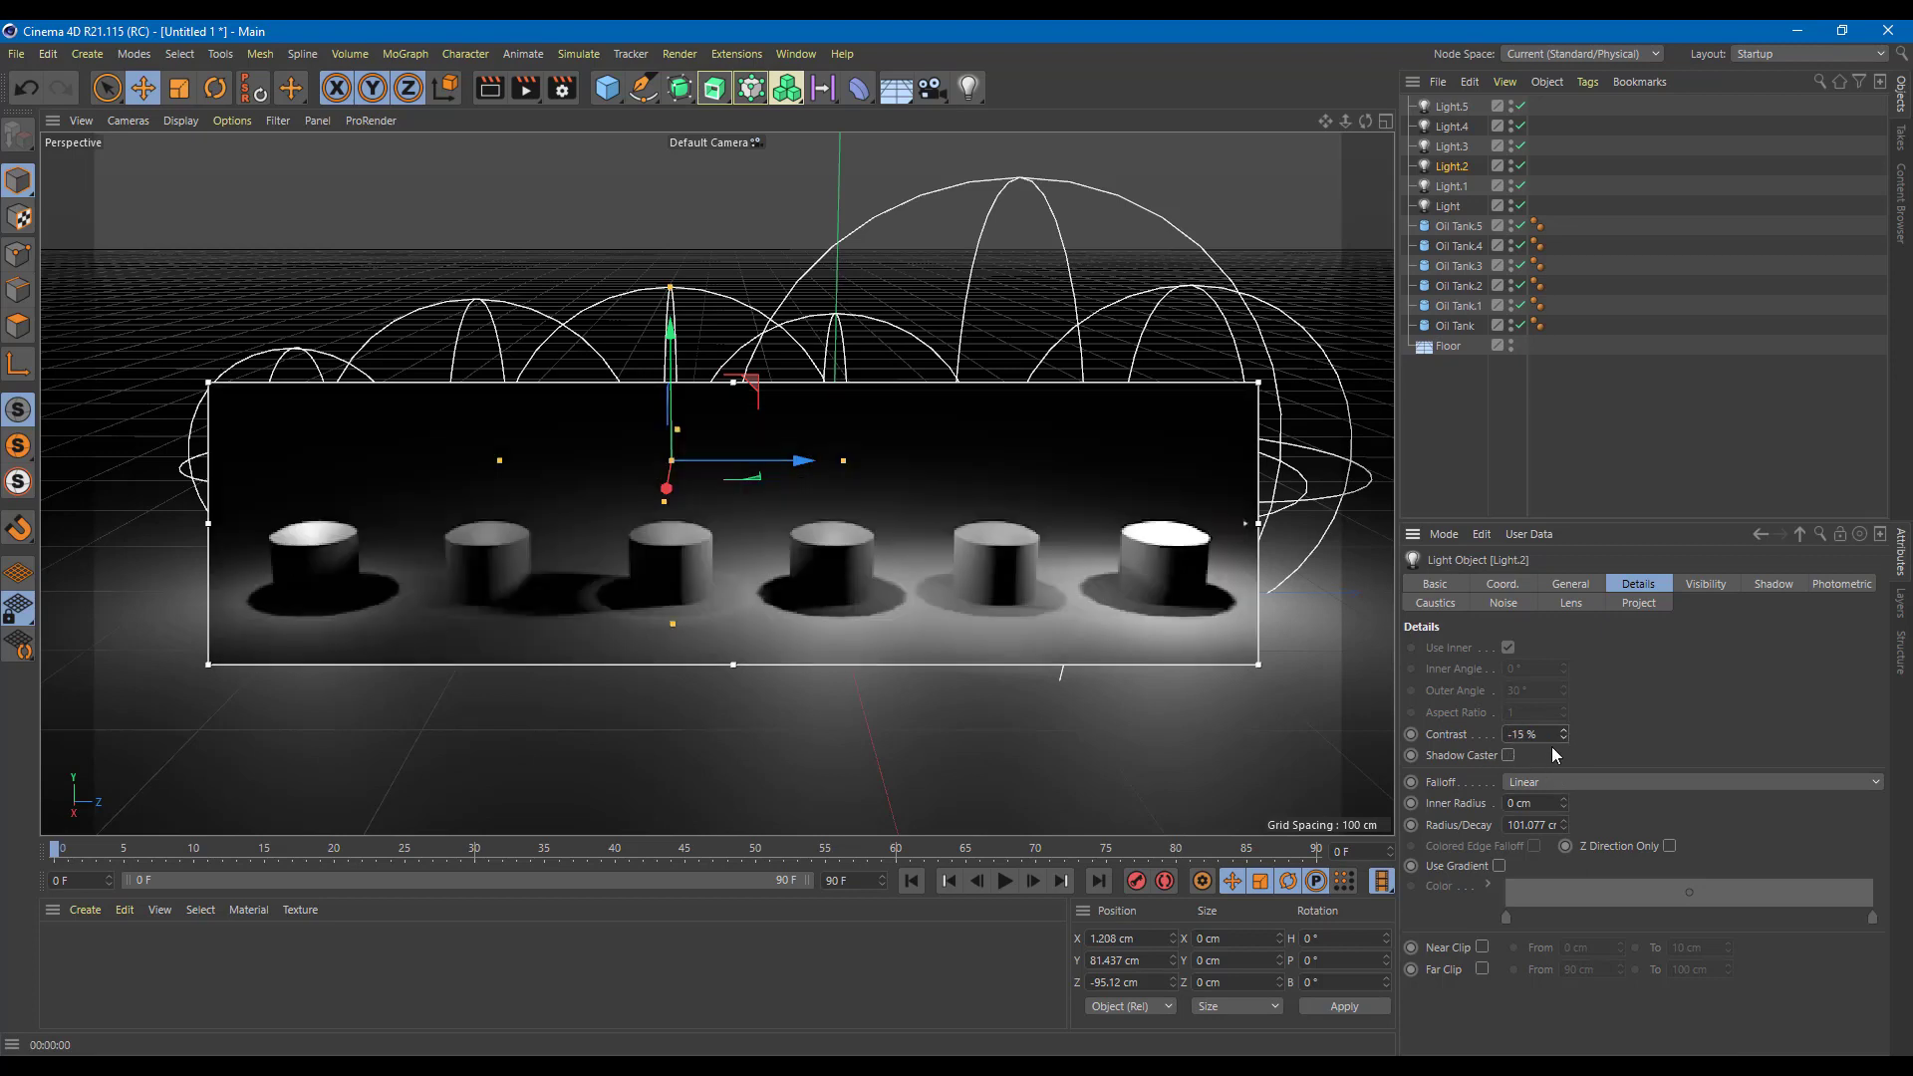